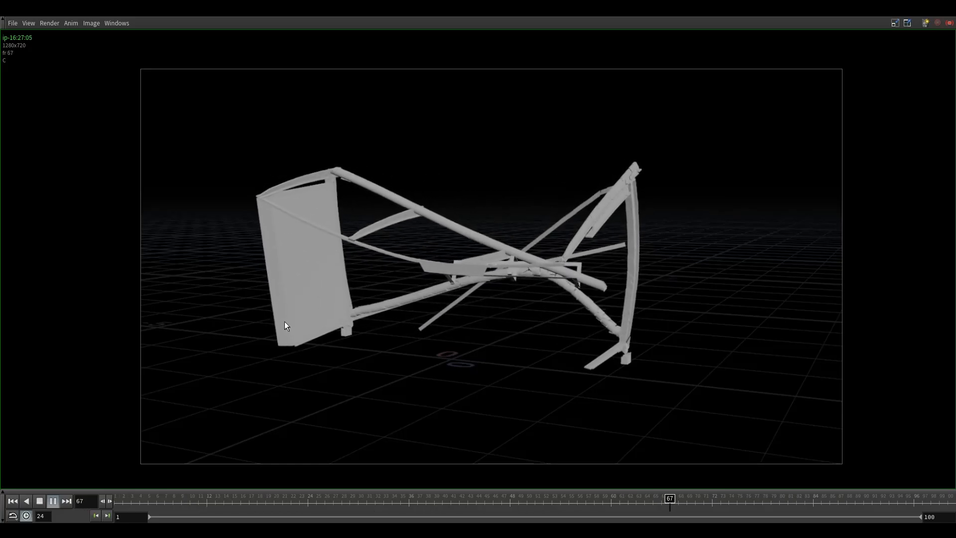
- Stop the flipbook playback, close the flipbook viewer and restore the split layout showing the network editor
click(38, 501)
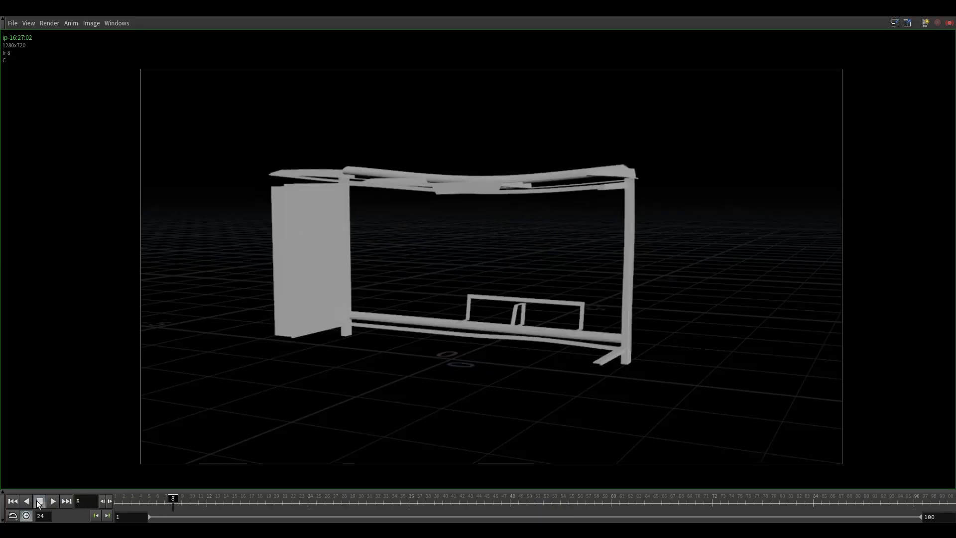
click(948, 22)
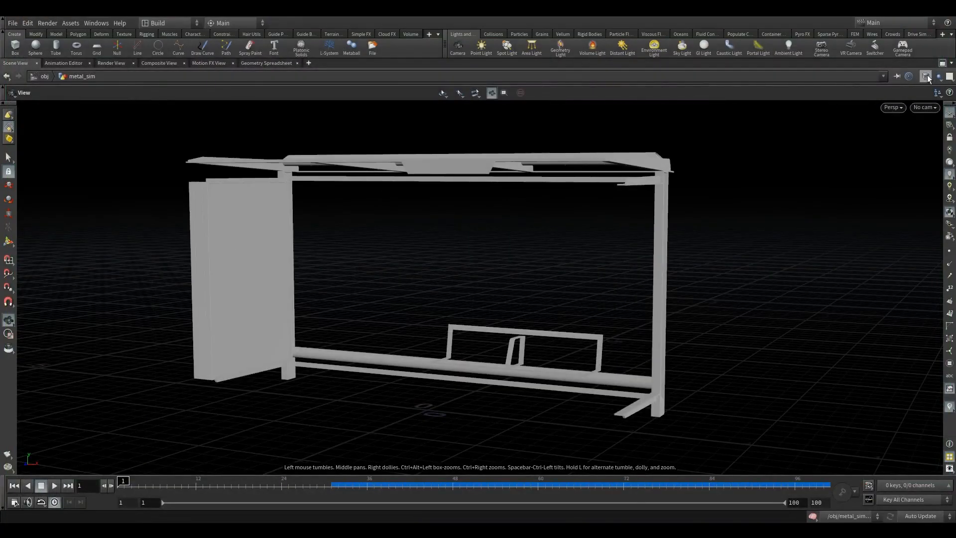
click(941, 63)
- Add a Null below rbdio1, wire it to the first output of rbdio1 and name it OUT_geo
key(Tab)
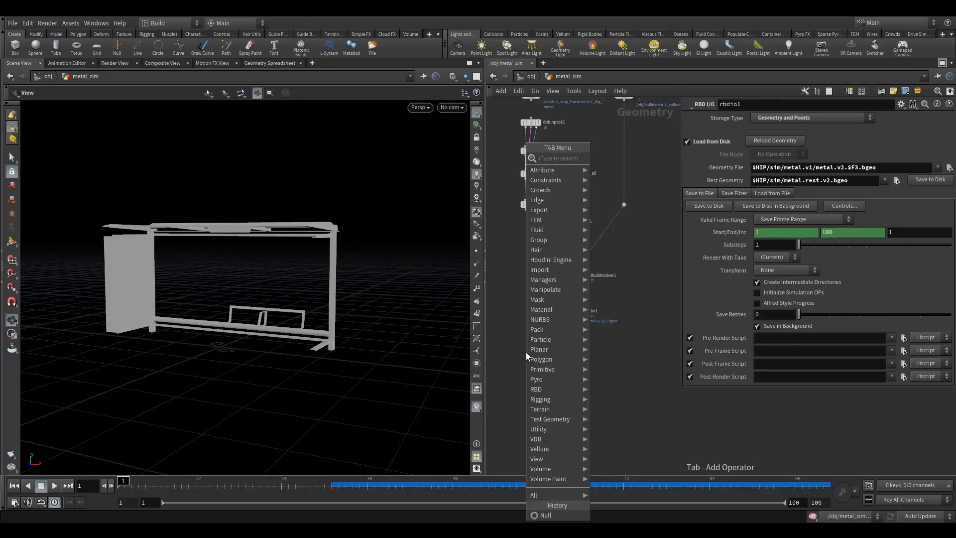
text(null)
key(Return)
click(555, 354)
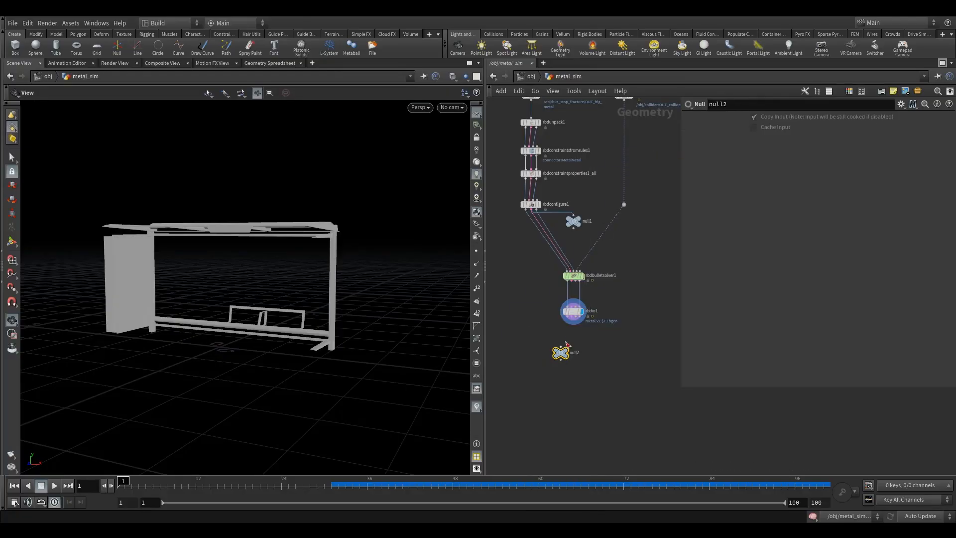
scroll(568, 329, up, 3)
drag(543, 373, 545, 373)
double_click(571, 368)
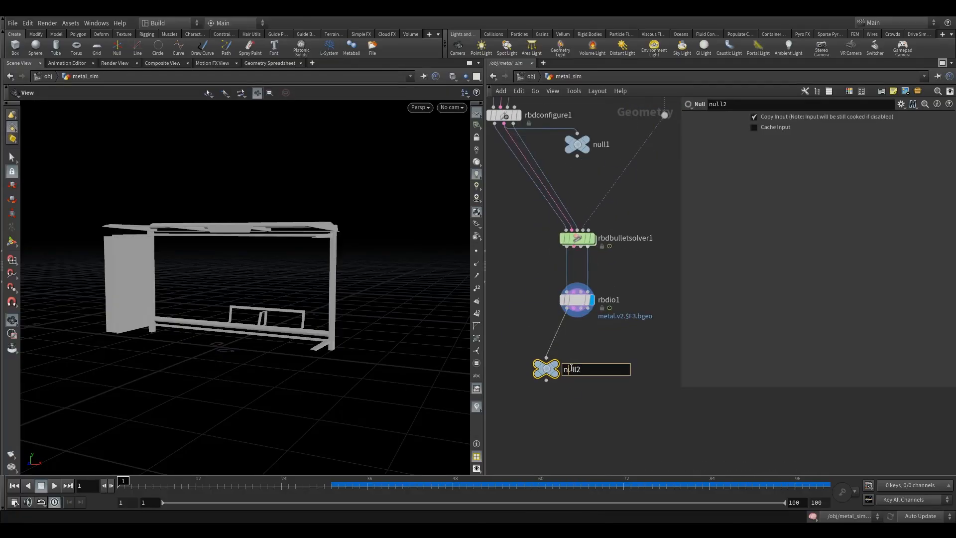
text(OUT_geo)
key(Return)
- Duplicate the OUT_geo null, wire the copy to the fourth output of rbdio1 and rename it OUT_points
drag(546, 369, 609, 366)
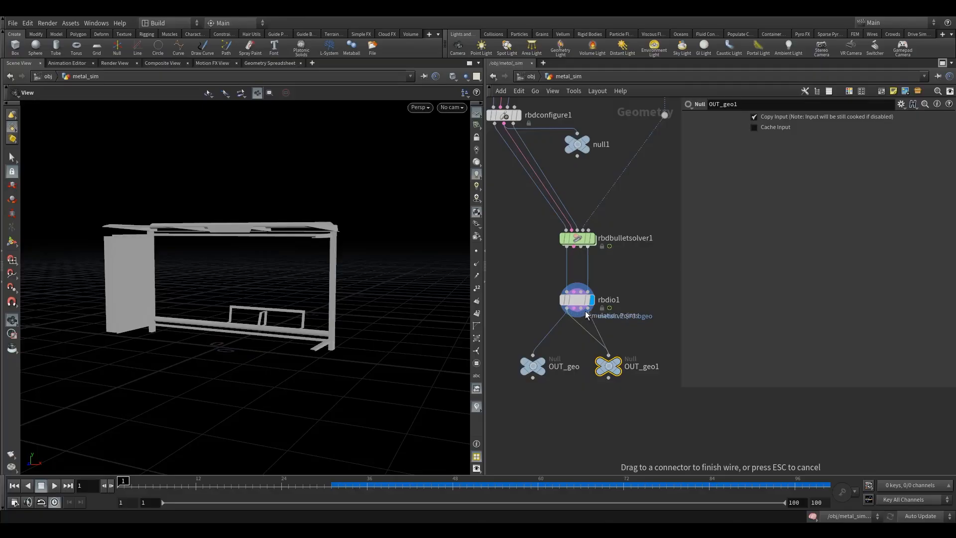
double_click(658, 367)
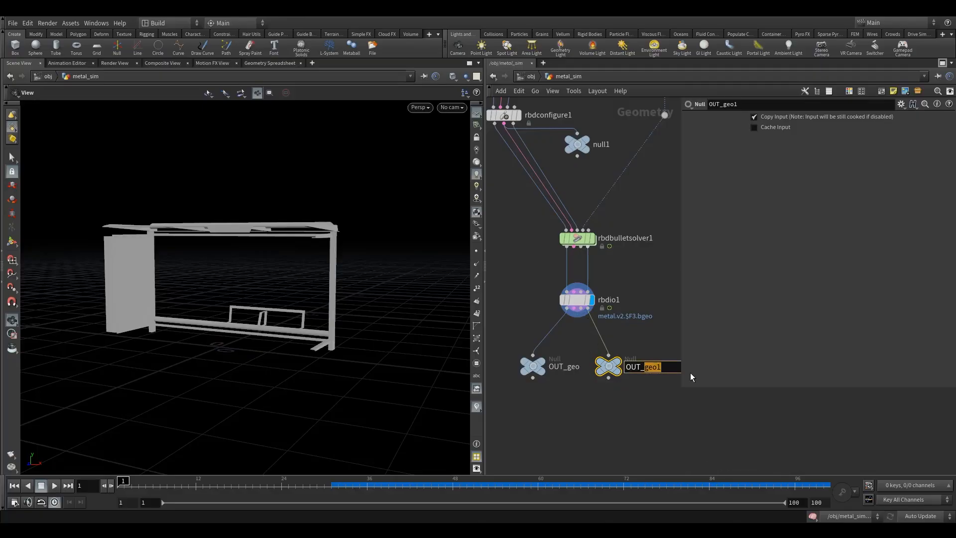
text(points)
key(Return)
- Display OUT_points and OUT_geo in turn while scrubbing the timeline to check the cached points and geometry
click(620, 365)
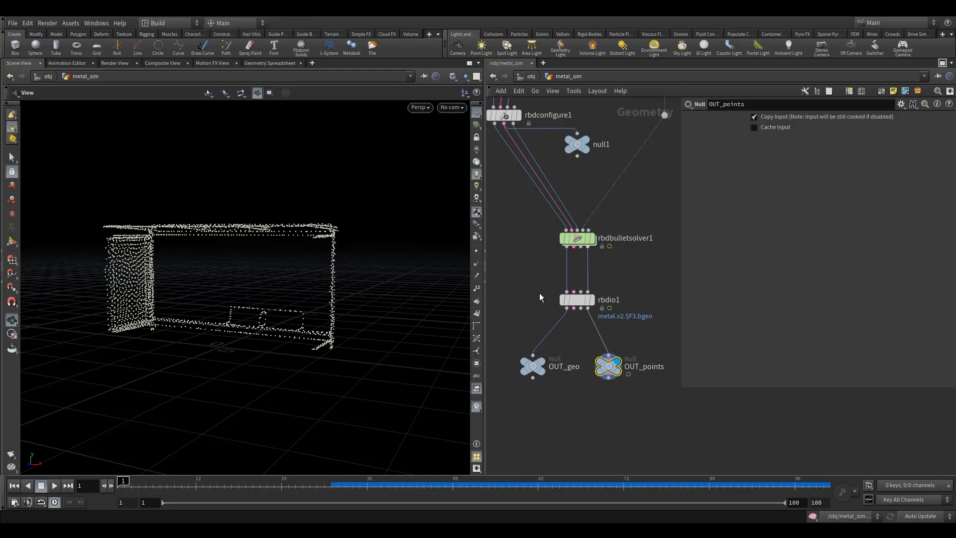
click(572, 299)
click(618, 369)
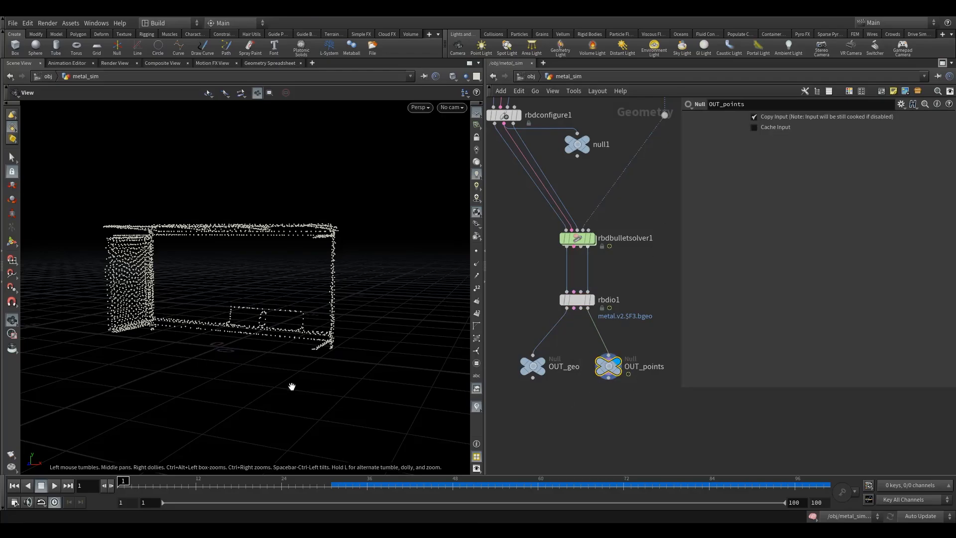
drag(199, 487, 574, 480)
click(554, 346)
drag(509, 324, 544, 417)
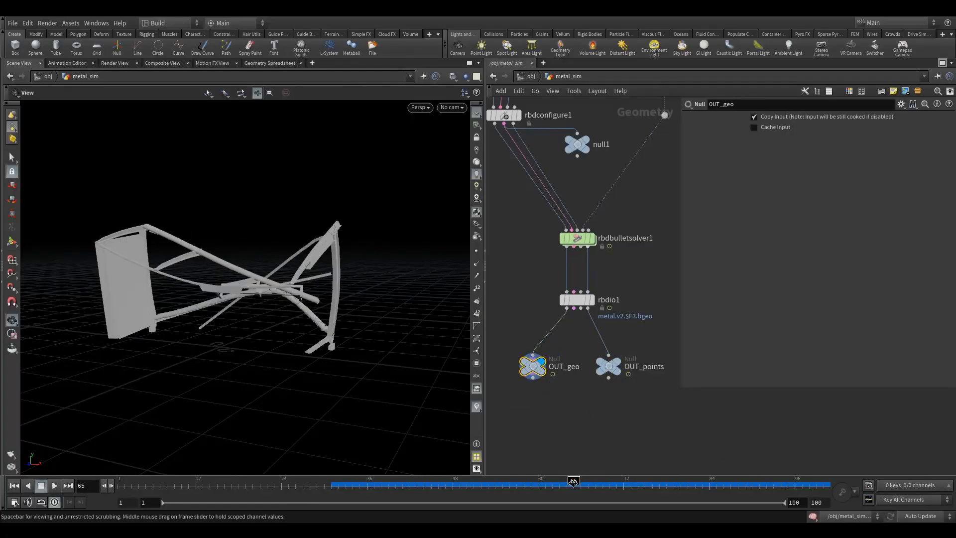
drag(572, 484, 374, 508)
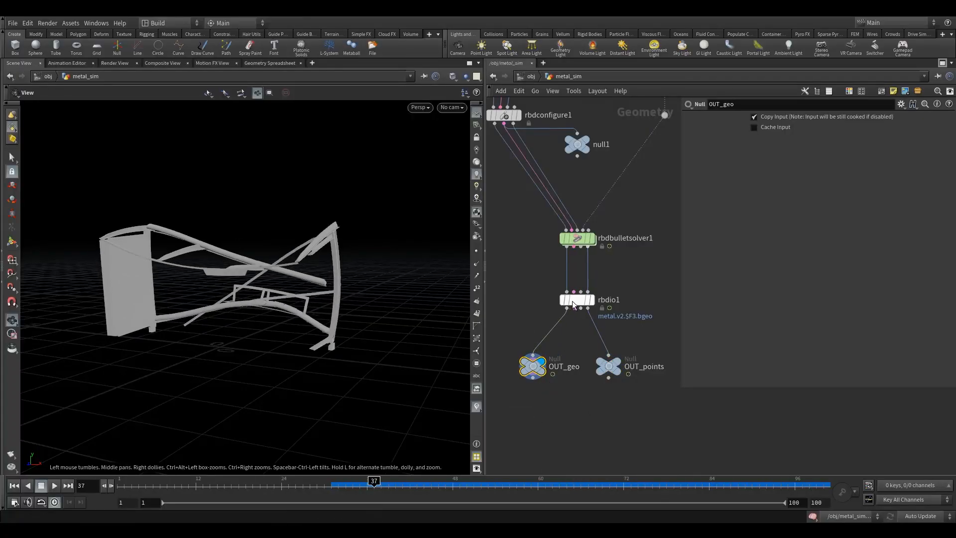
- Inspect the rbdio1 settings and its internal network around the transformpieces node, and return to metal_sim
click(576, 300)
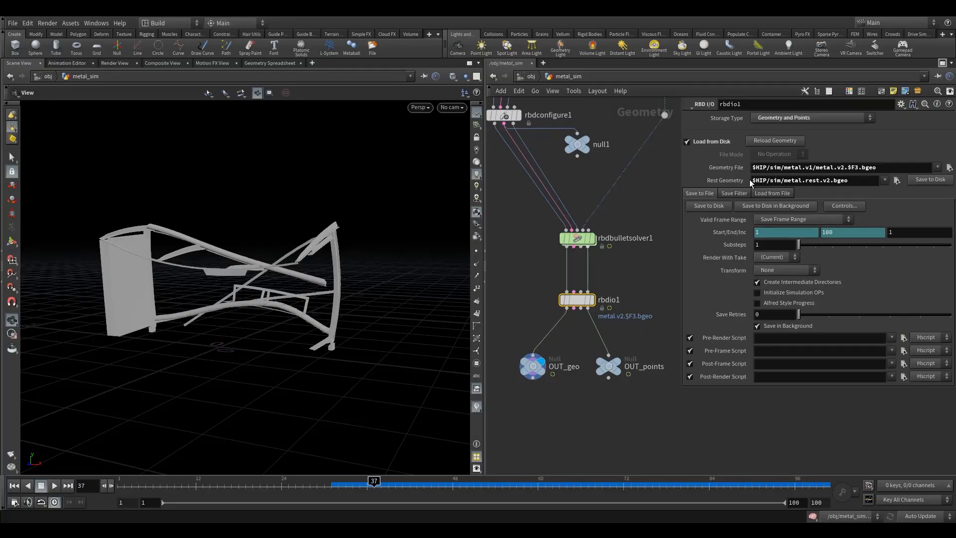
double_click(576, 300)
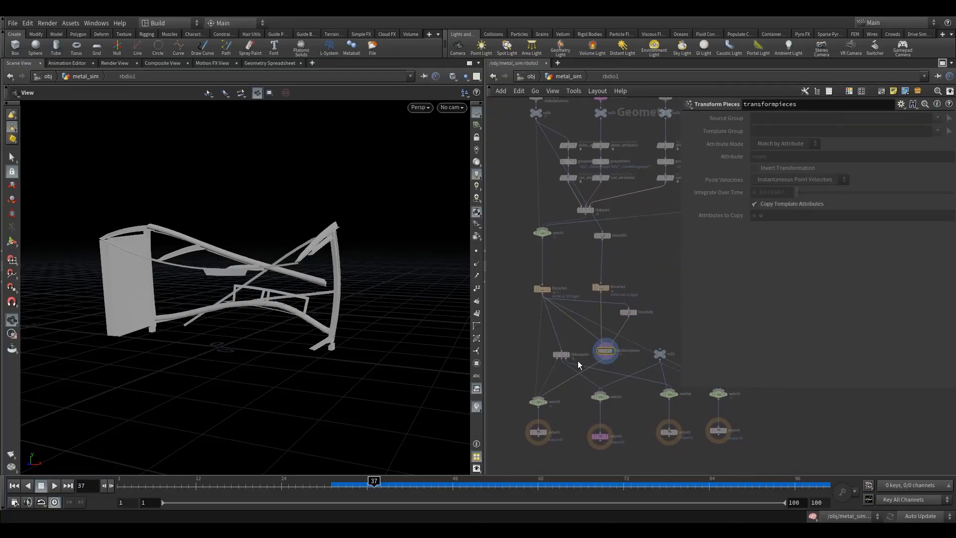
scroll(588, 361, up, 3)
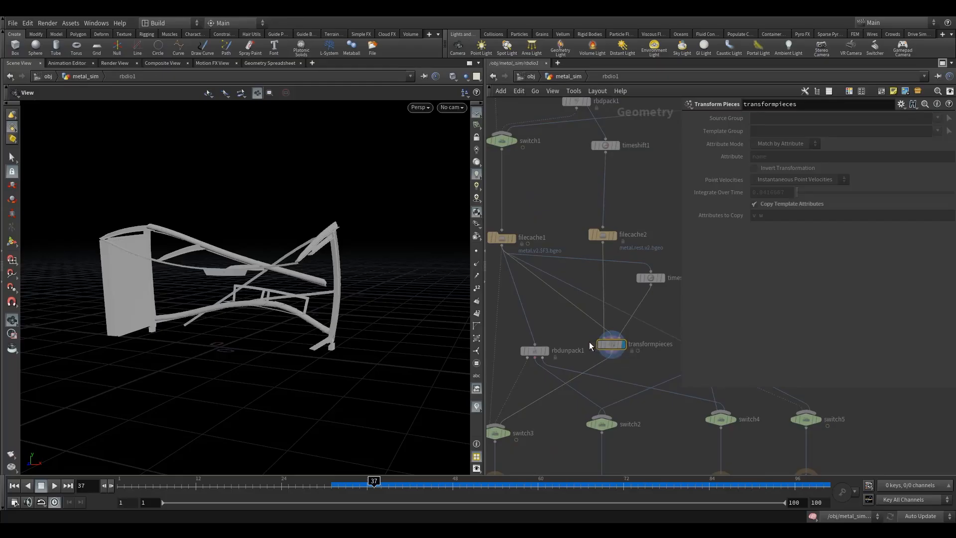
click(562, 76)
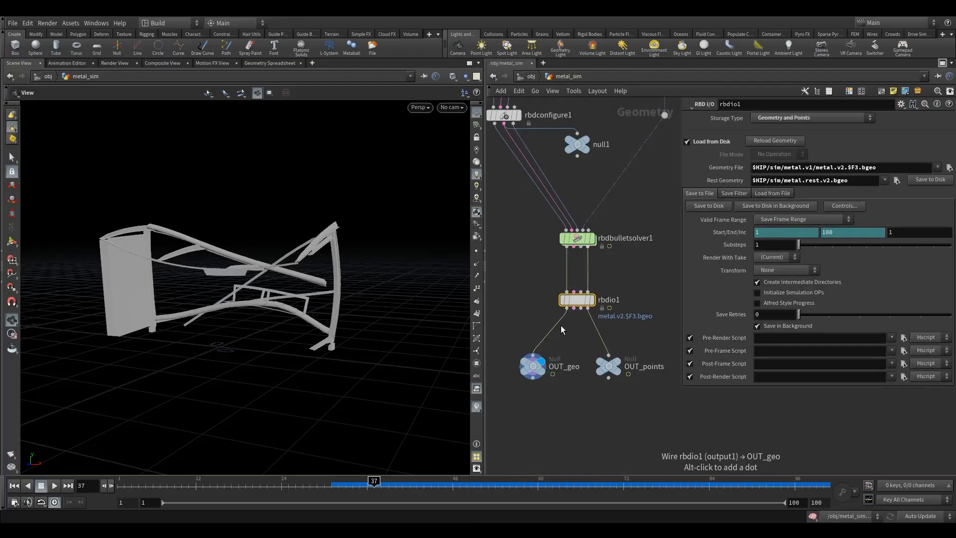
- Spread the OUT_geo and OUT_points nulls apart with OUT_geo displayed, and move rbdio1 closer to rbdbulletsolver1
click(626, 354)
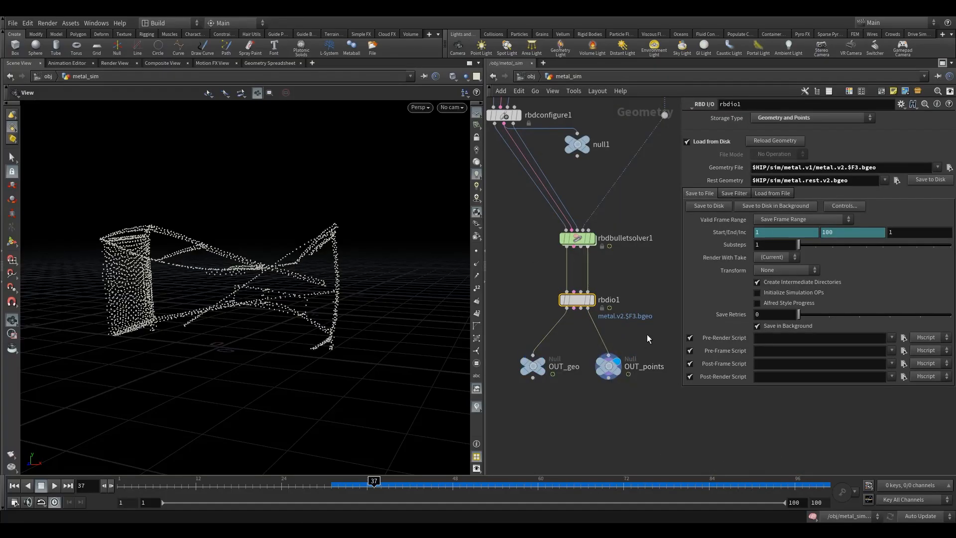
click(551, 348)
drag(530, 373, 529, 373)
drag(606, 369, 619, 372)
click(619, 377)
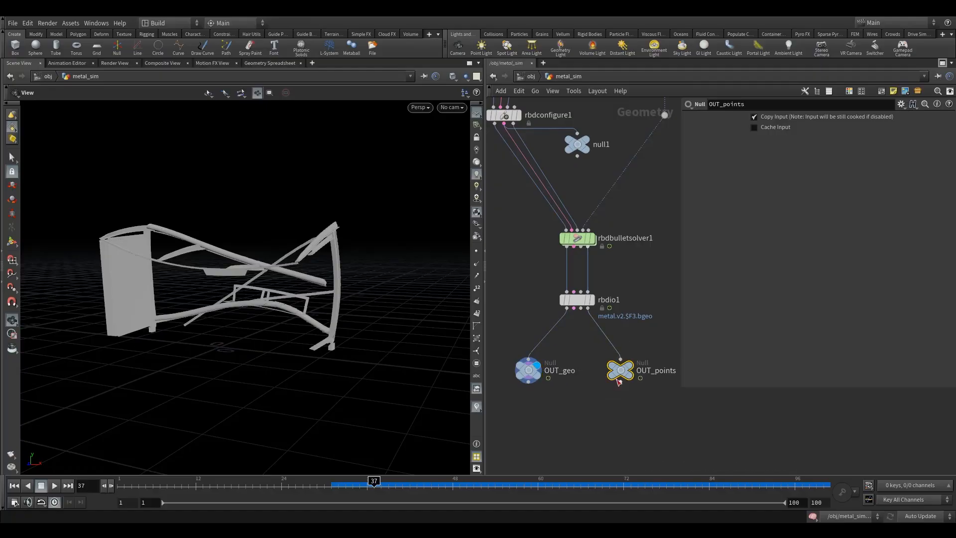
drag(579, 301, 578, 286)
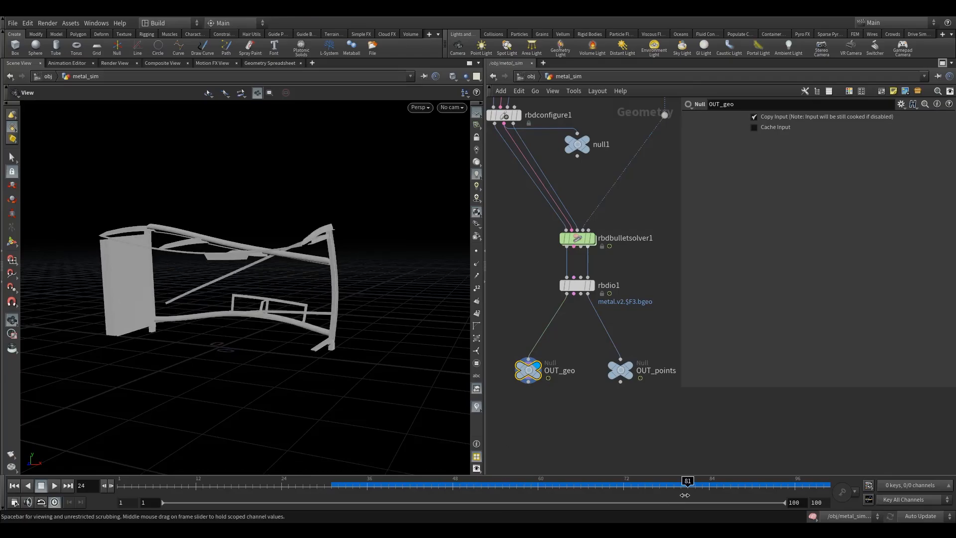
- Review the simulation from the first frame along with the rbdio1 cache settings
click(14, 486)
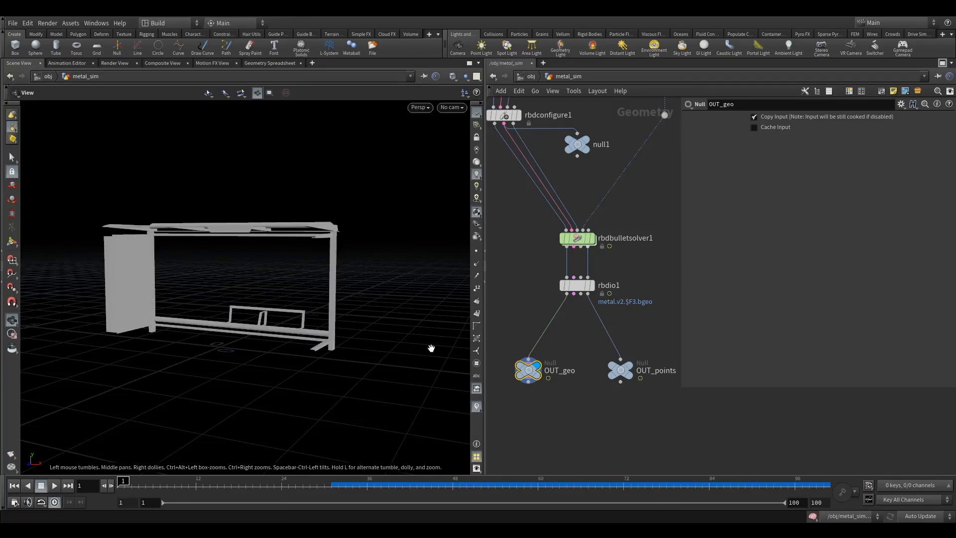
click(568, 283)
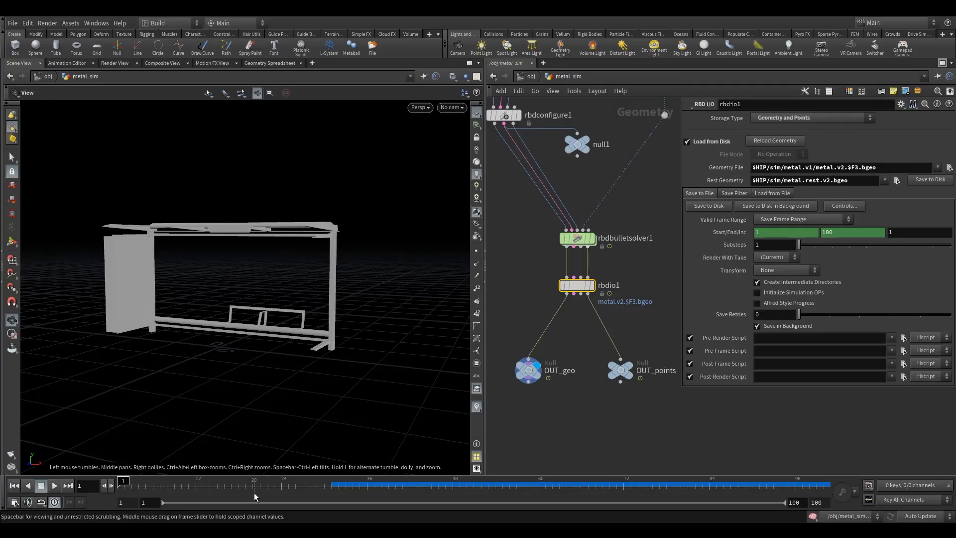
drag(503, 326, 557, 420)
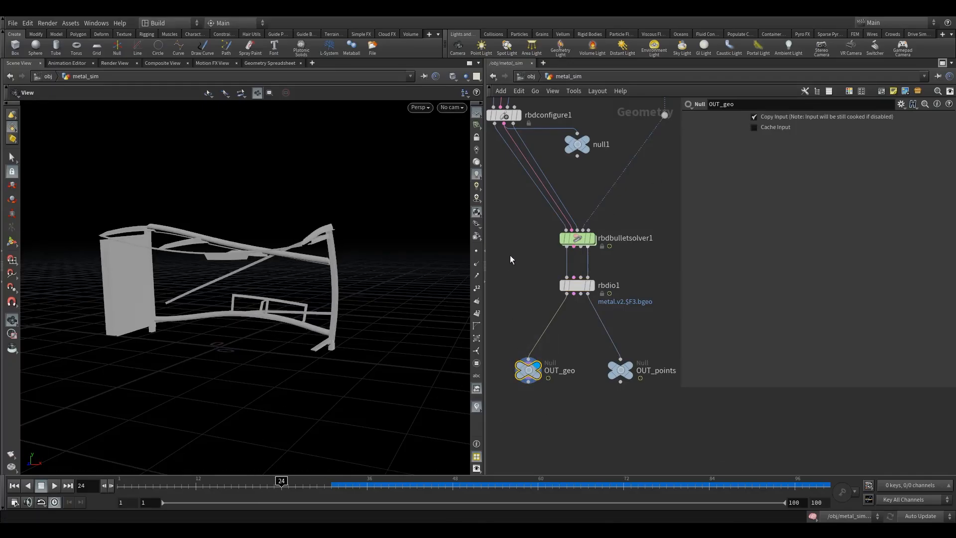
- Delete the leftover null1 node attached to rbdconfigure1 in the metal_sim network
key(h)
drag(564, 318, 542, 292)
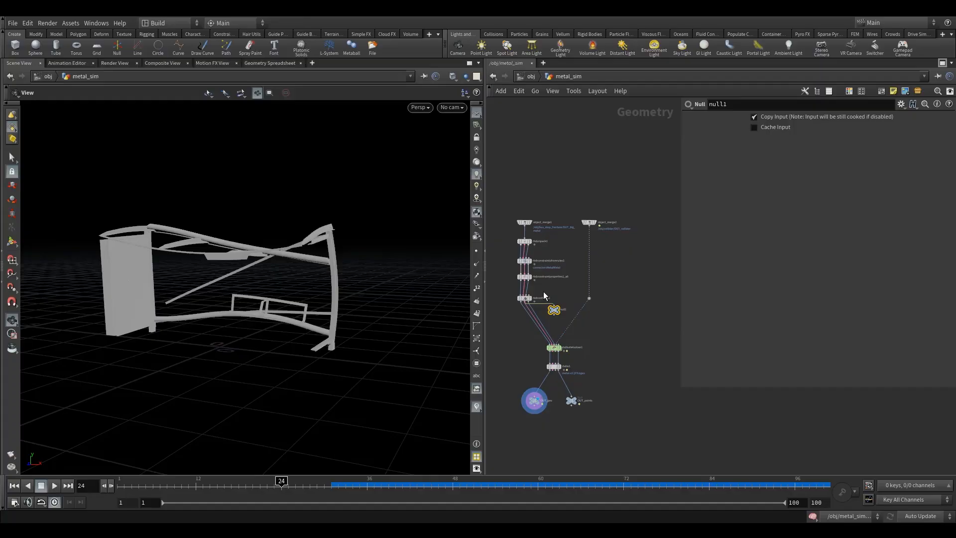
key(Delete)
- Go up to the object level, return to the first frame and enter the bus_stop_fracture network
click(531, 76)
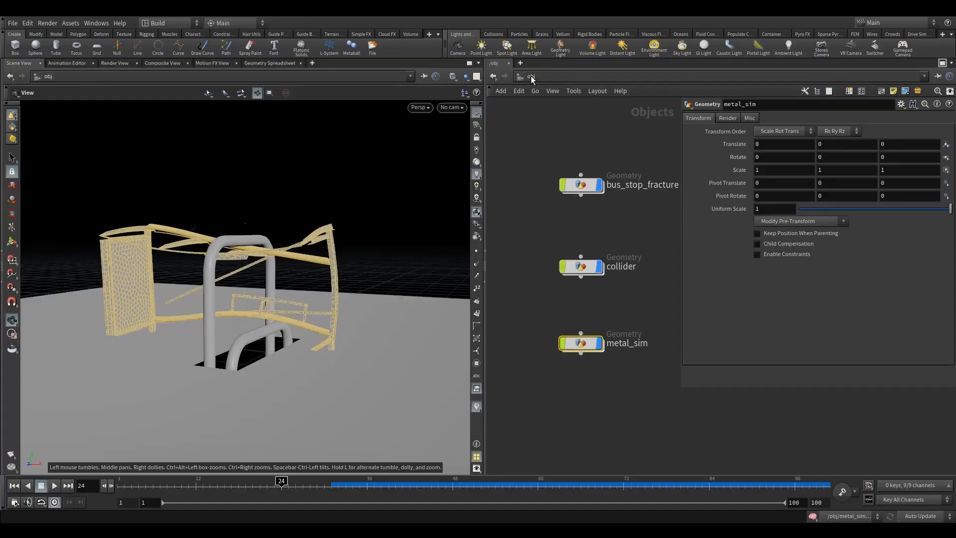
click(539, 235)
click(19, 490)
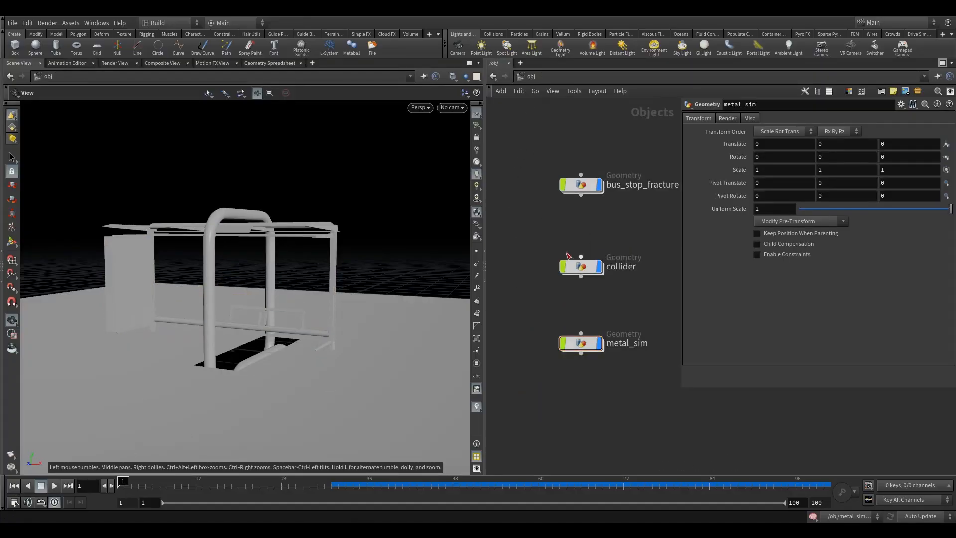
key(h)
double_click(539, 208)
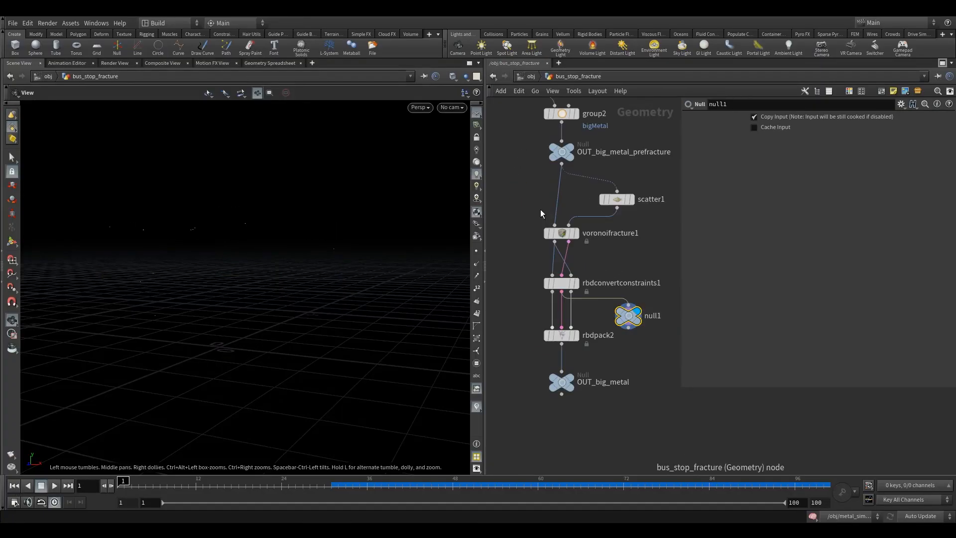
- Delete the leftover null1 node attached to rbdconvertconstraints1
middle_drag(656, 256, 590, 297)
scroll(606, 271, down, 3)
key(Delete)
scroll(591, 298, down, 4)
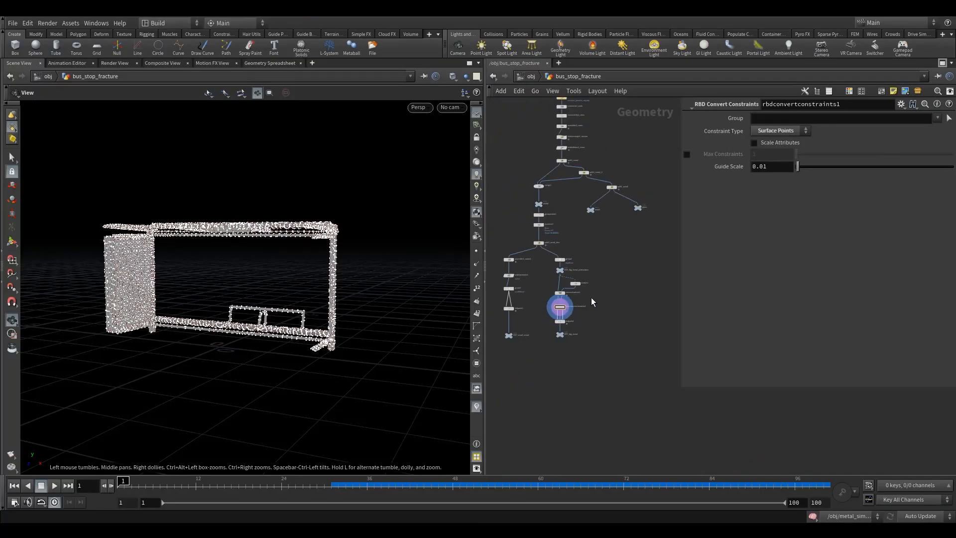
- Move split1_wood away from split1_metal_2 and spread the wood and glass nulls apart beneath it
middle_drag(604, 253, 582, 278)
scroll(586, 205, up, 5)
drag(544, 262, 585, 262)
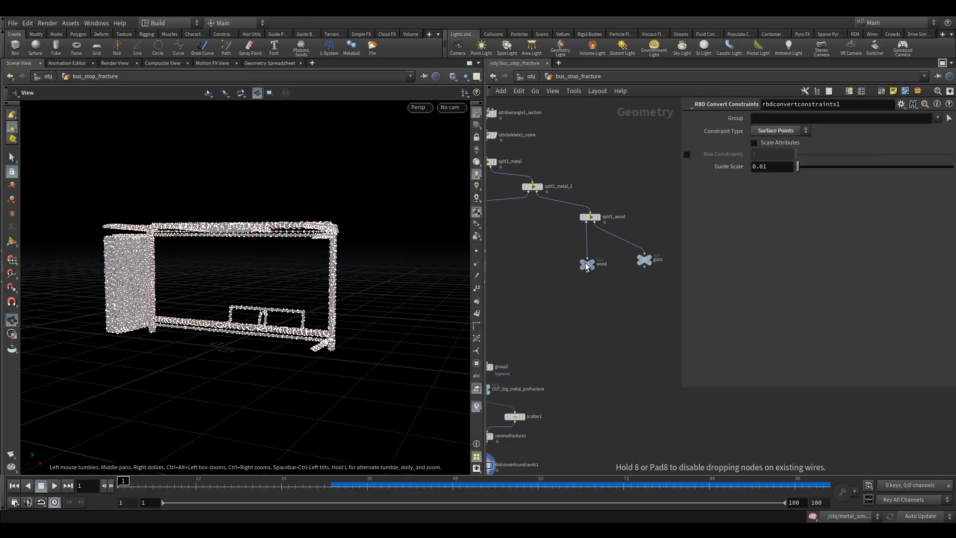
drag(590, 221, 638, 221)
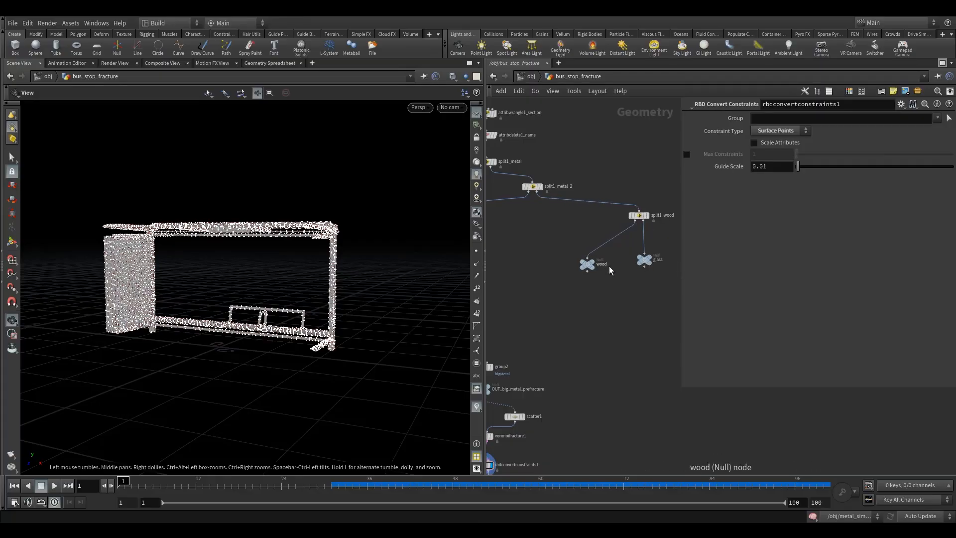
middle_drag(625, 284, 553, 266)
scroll(553, 265, down, 2)
drag(569, 250, 629, 250)
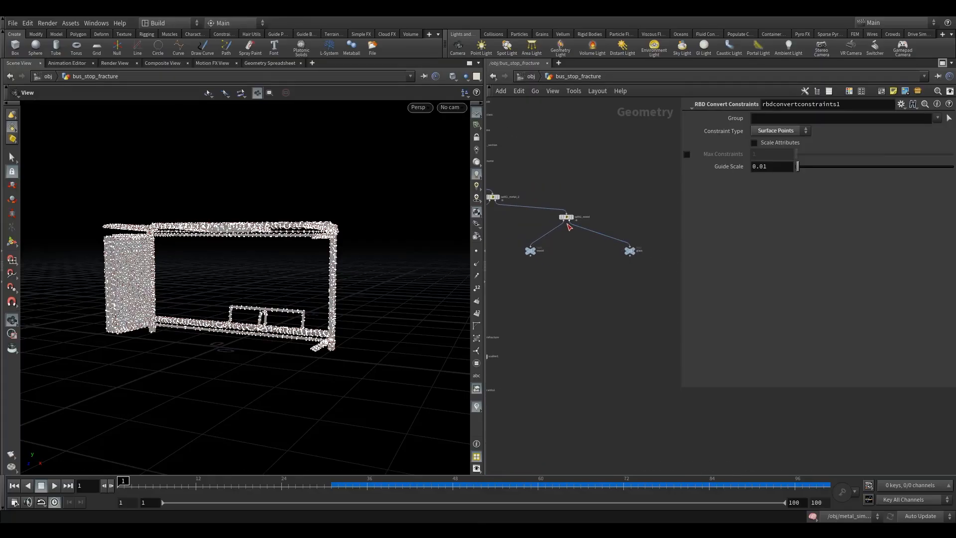
drag(559, 219, 586, 215)
- Display the wood null and bring it closer to split1_wood, centering the split above its two branches
click(541, 241)
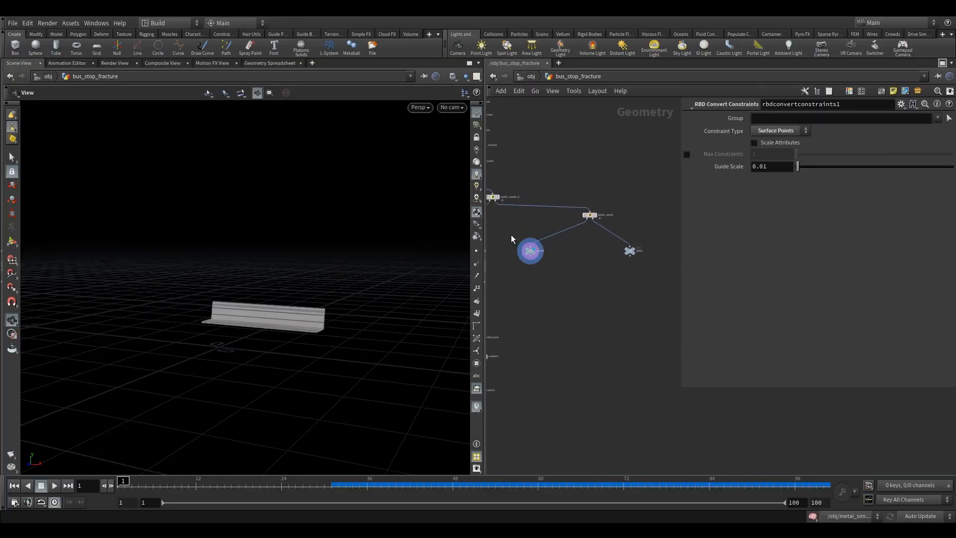
click(527, 250)
drag(526, 250, 550, 250)
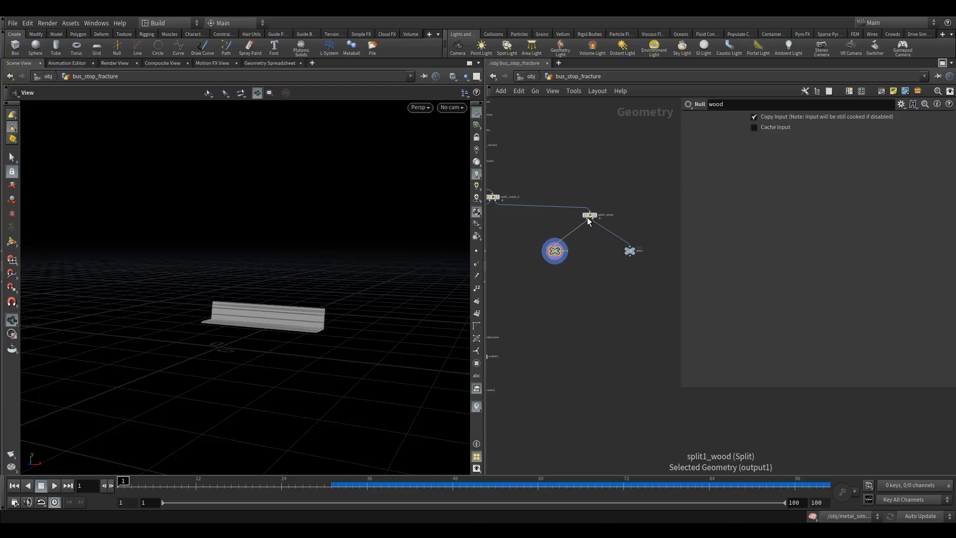
drag(588, 217, 594, 218)
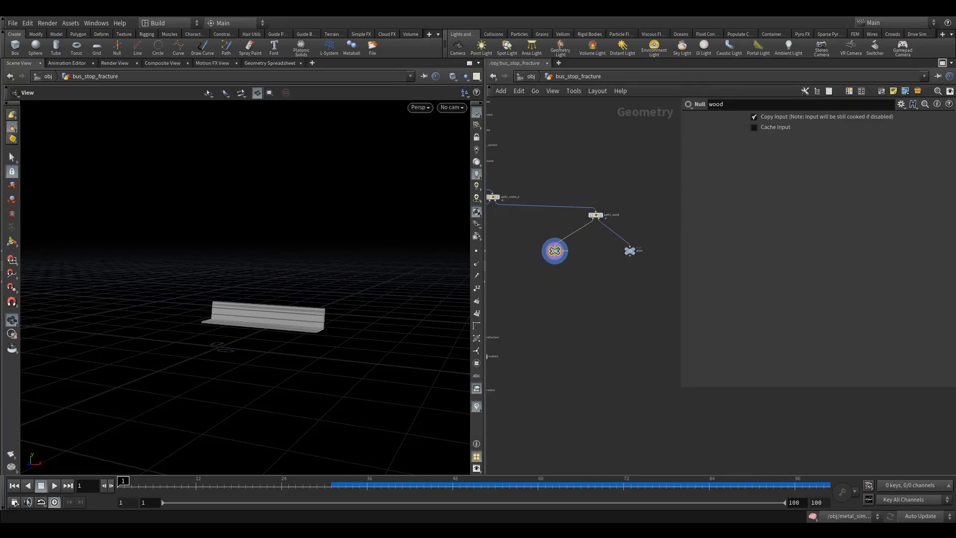
scroll(551, 283, up, 2)
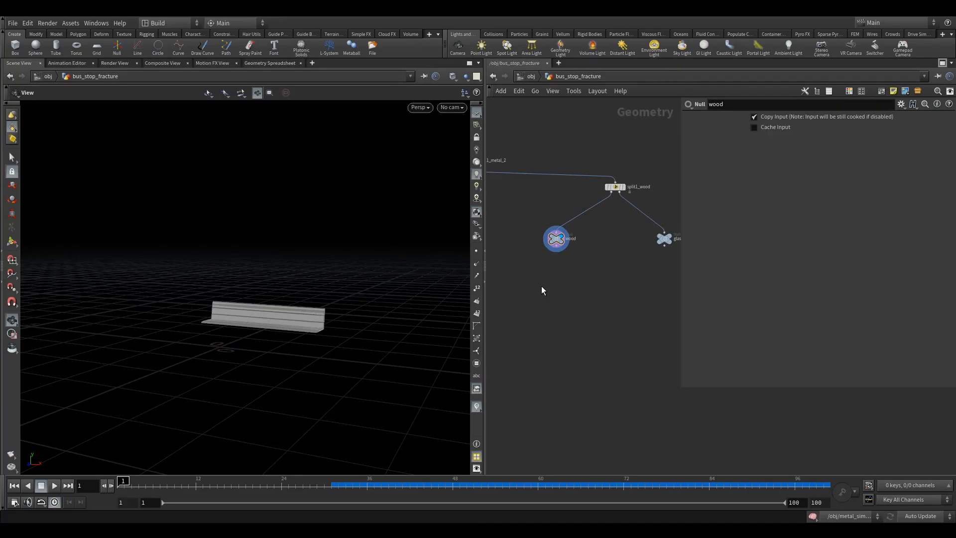
key(Tab)
mouse_move(578, 228)
click(629, 165)
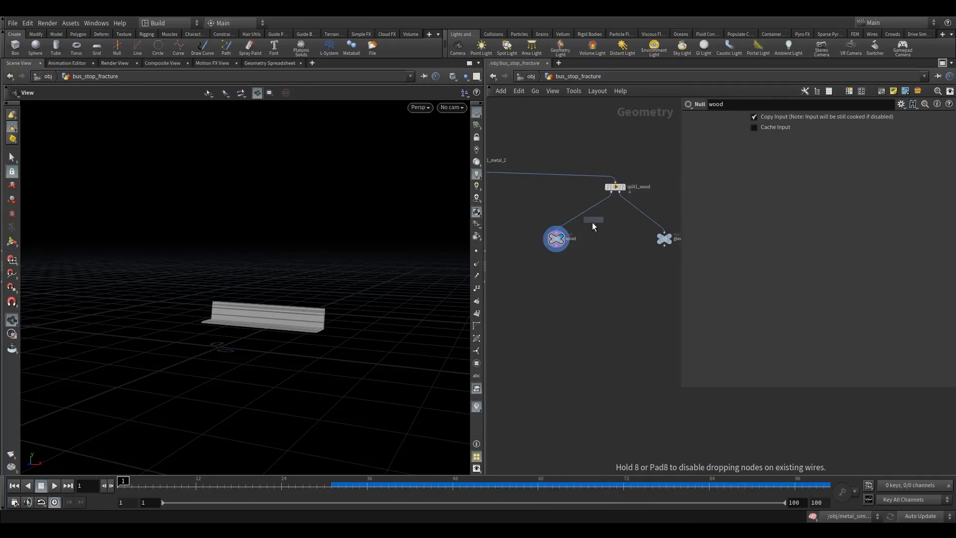
click(559, 296)
key(Delete)
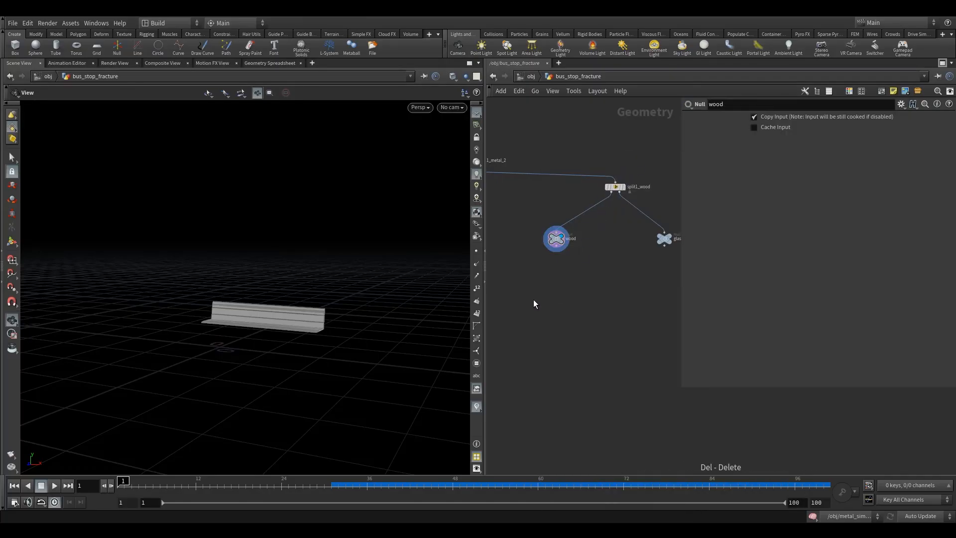
- Inspect the wood null's geometry information and attach a Group Delete node beneath it
click(543, 239)
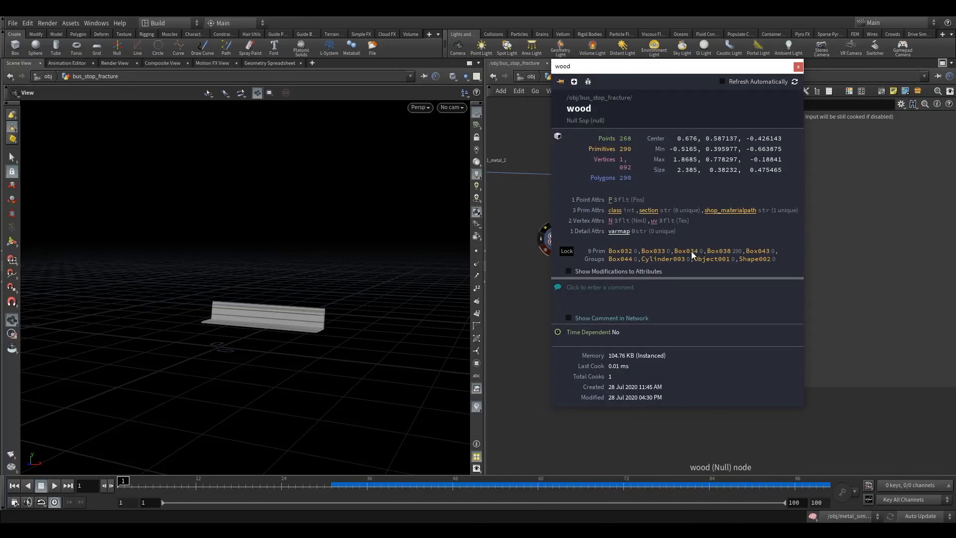
click(797, 68)
key(Tab)
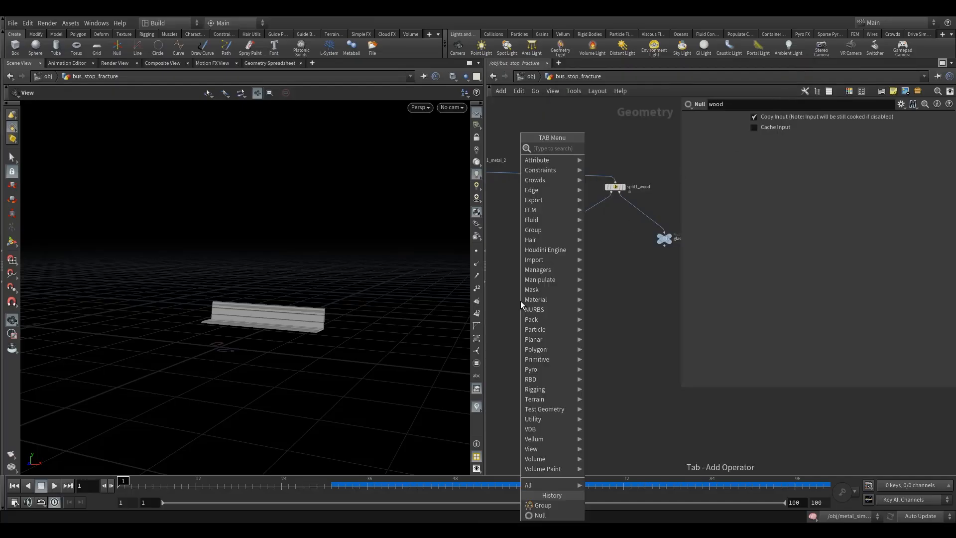
text(groupde)
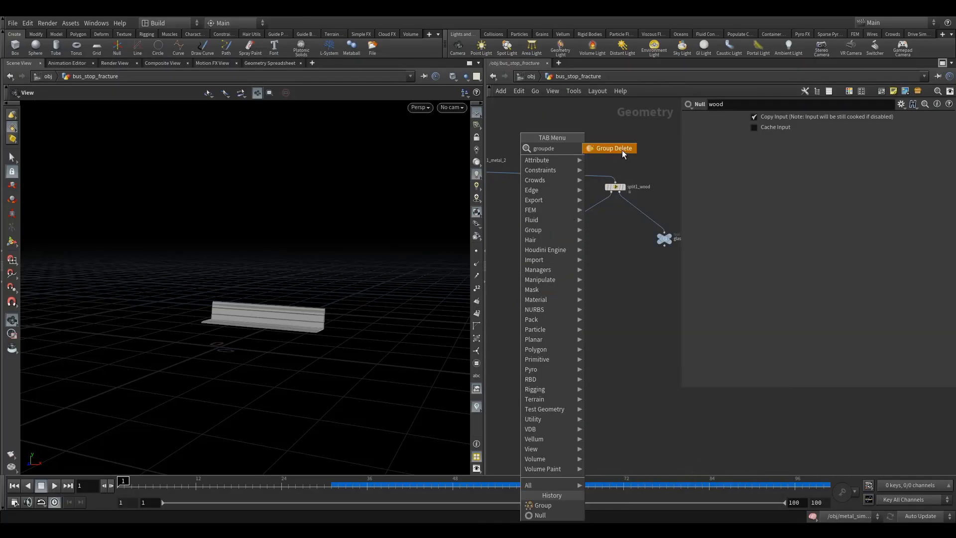
click(622, 150)
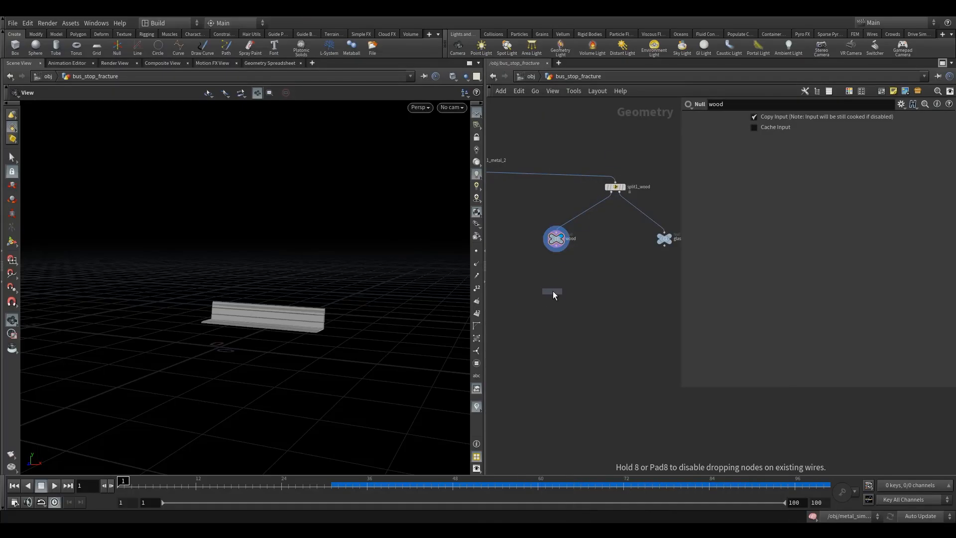
click(554, 289)
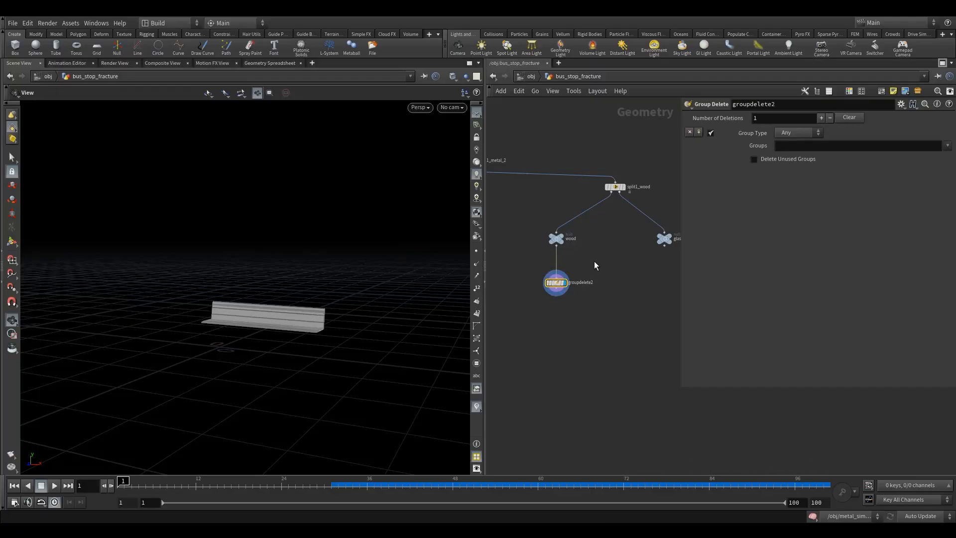
- Set the Group Delete node to remove all groups using the pattern *
click(865, 147)
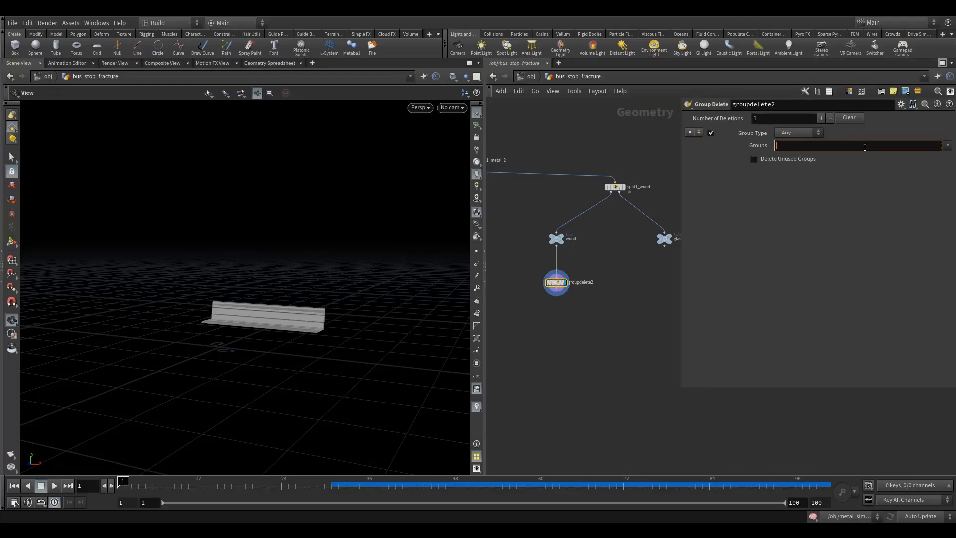
text(*)
key(Return)
drag(315, 323, 394, 328)
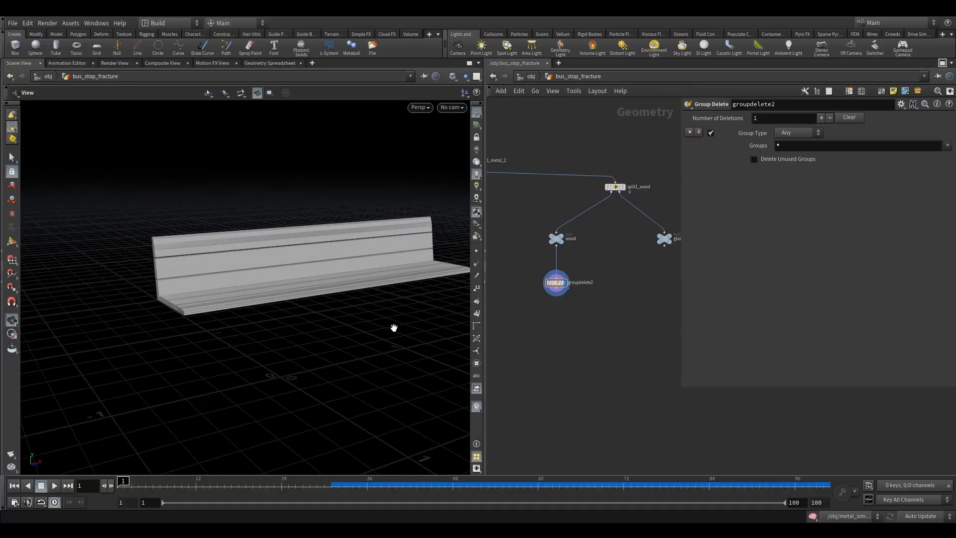
- Add a Group Create node directly beneath groupdelete2 in the wood branch
middle_drag(643, 371, 651, 340)
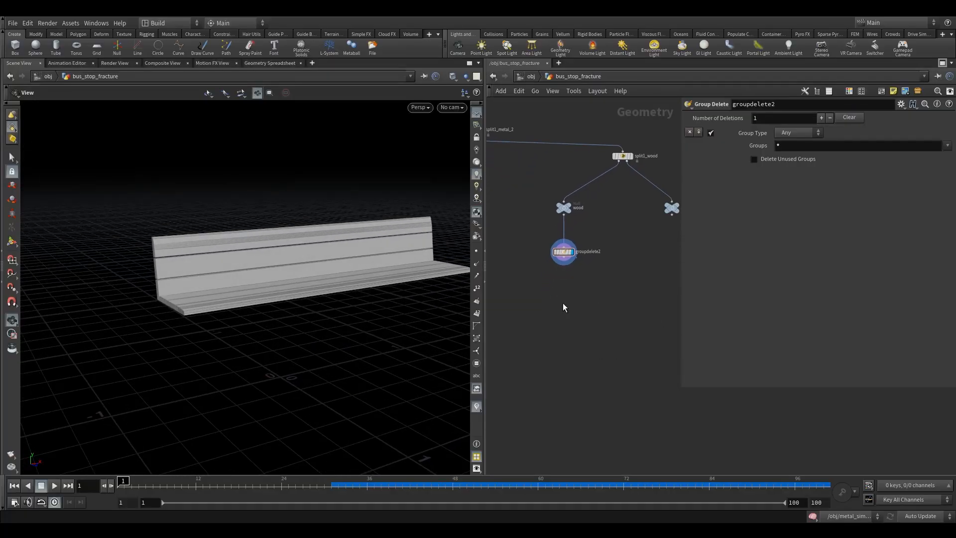
key(Tab)
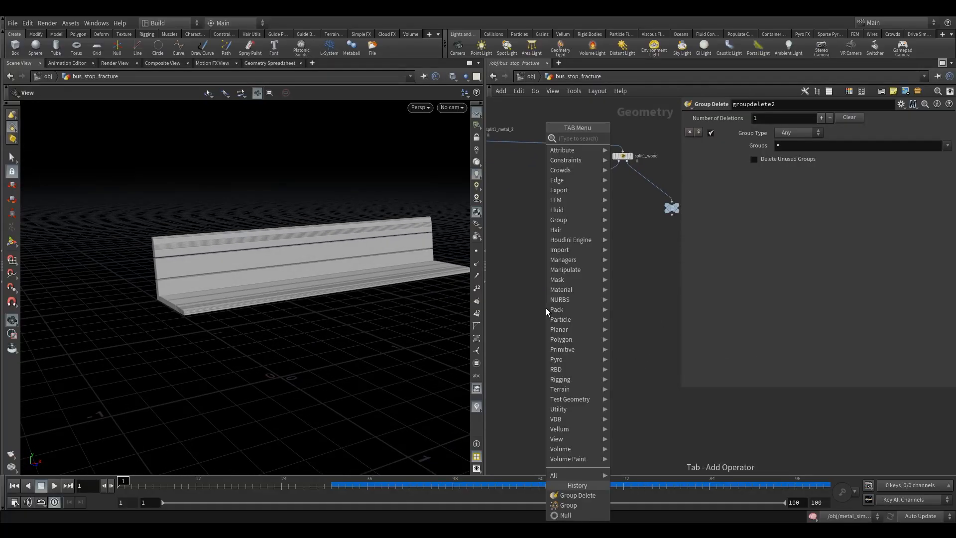
mouse_move(567, 280)
click(644, 148)
click(562, 295)
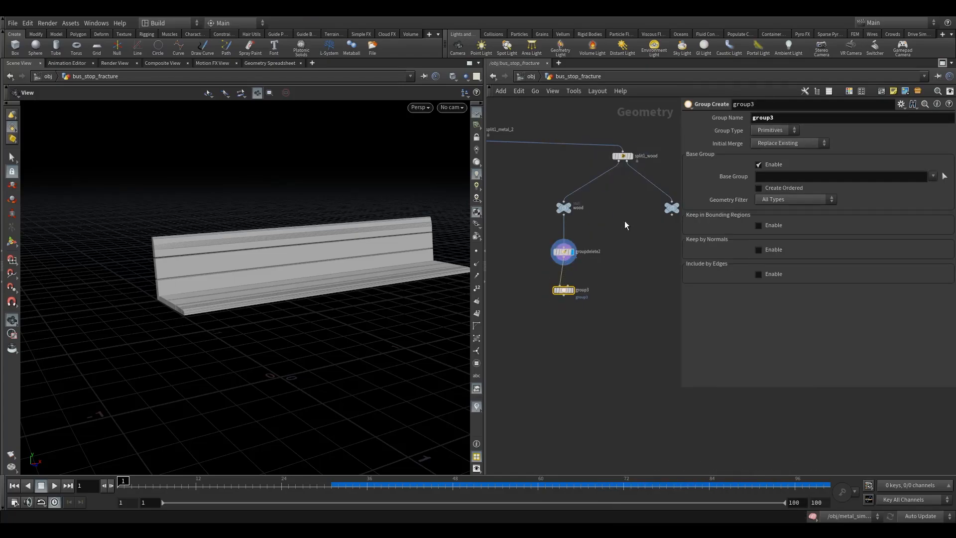
- Name the new primitive group wood and display its node on the bench geometry
drag(786, 117, 714, 118)
text(woo)
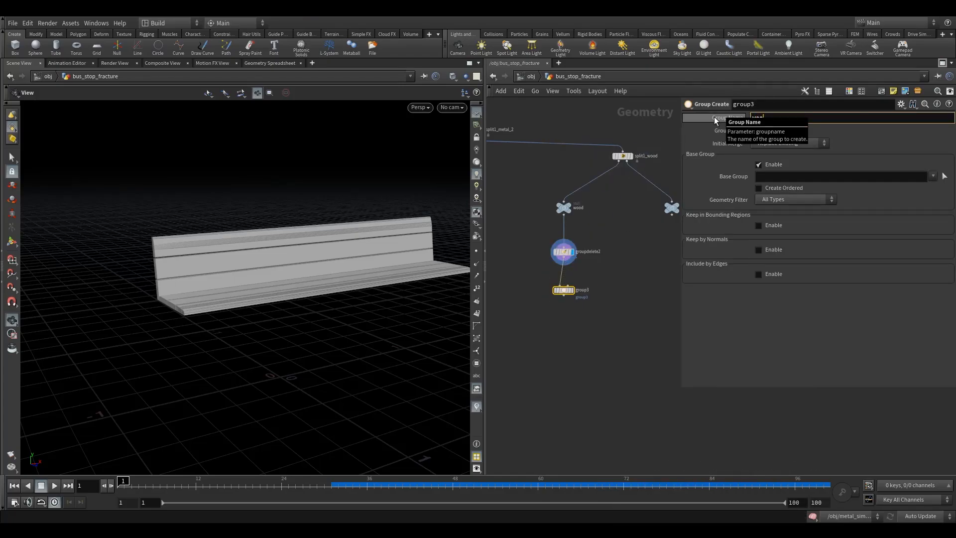
text(d)
click(571, 290)
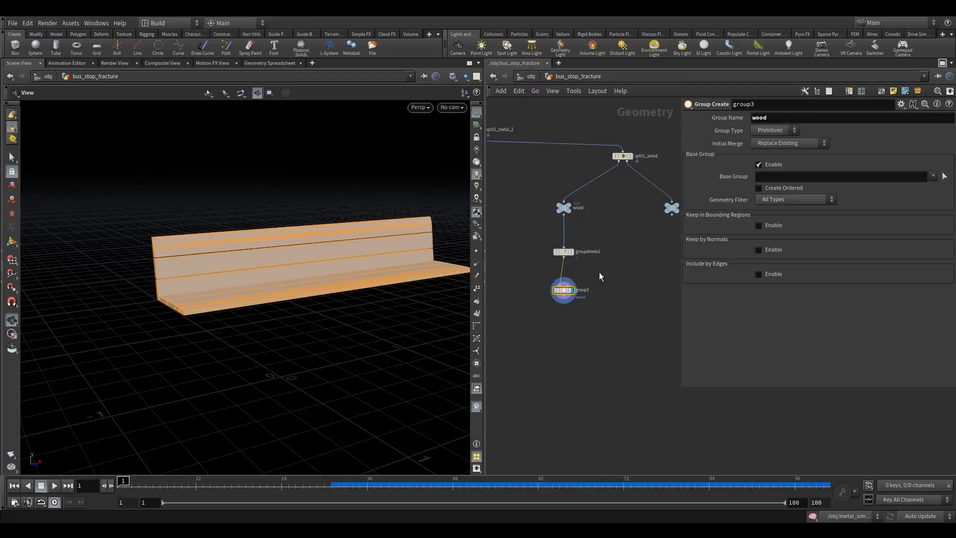
drag(341, 267, 335, 268)
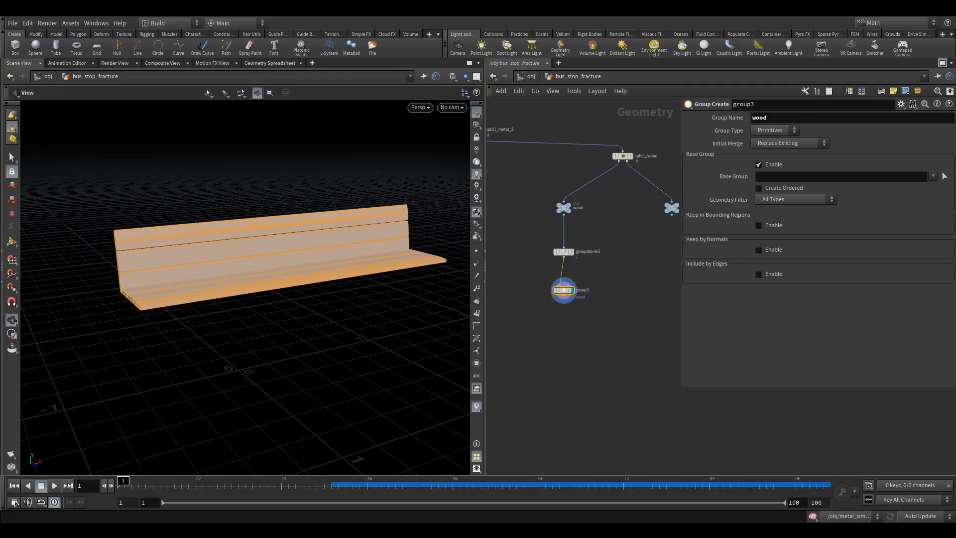
- Place an RBD Material Fracture node below group3 and set its material type to Wood
key(Tab)
text(rbdm)
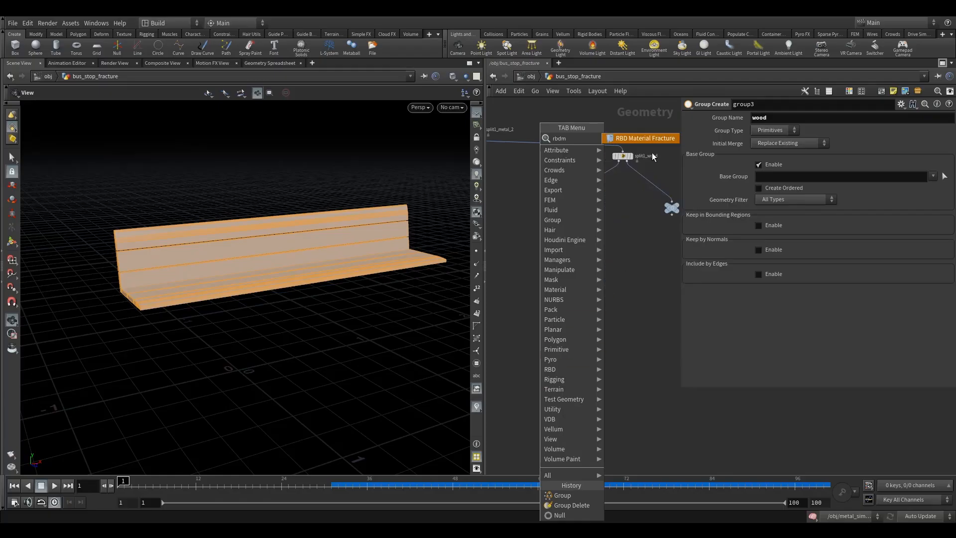
key(Return)
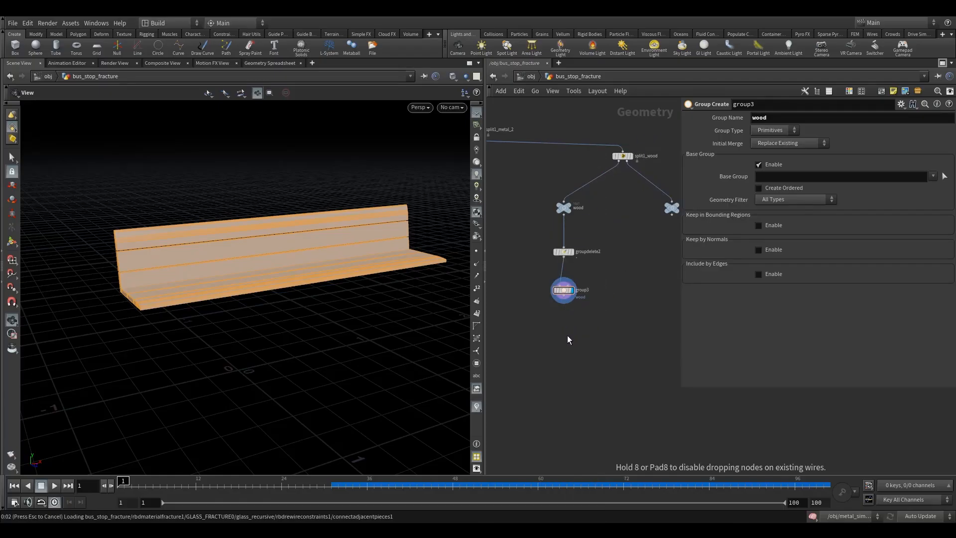
click(574, 333)
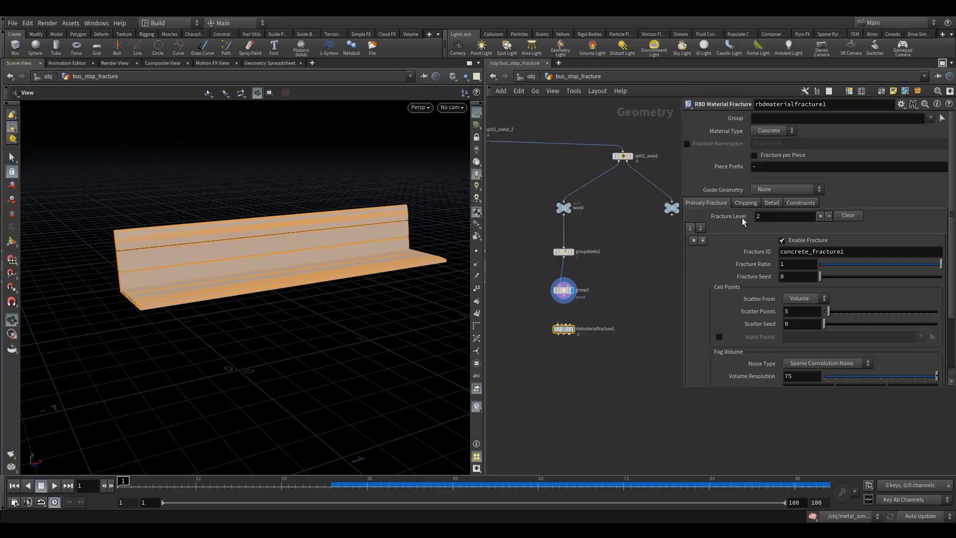
click(768, 130)
click(769, 159)
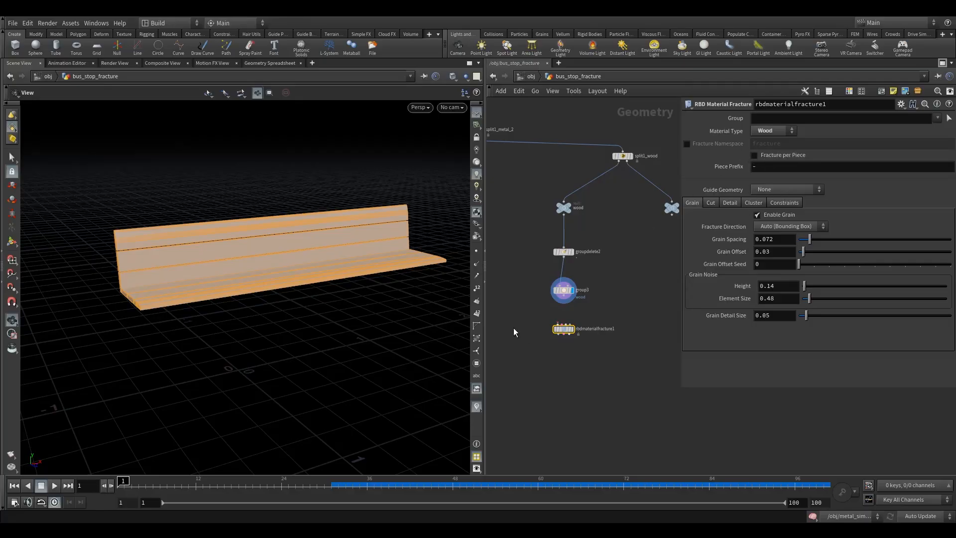
- Connect group3 to the first input of rbdmaterialfracture1 and display the fractured bench
drag(564, 330, 565, 338)
drag(563, 297, 557, 333)
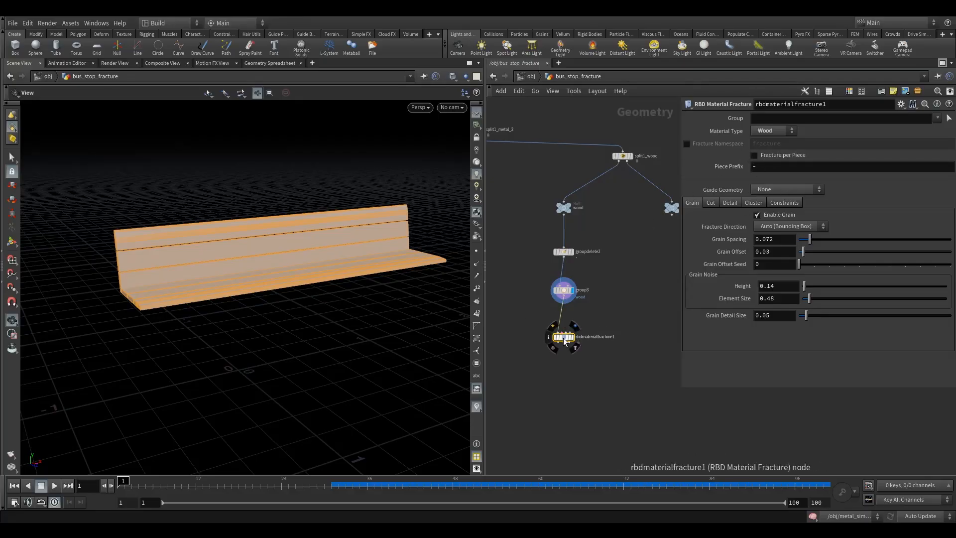
click(595, 324)
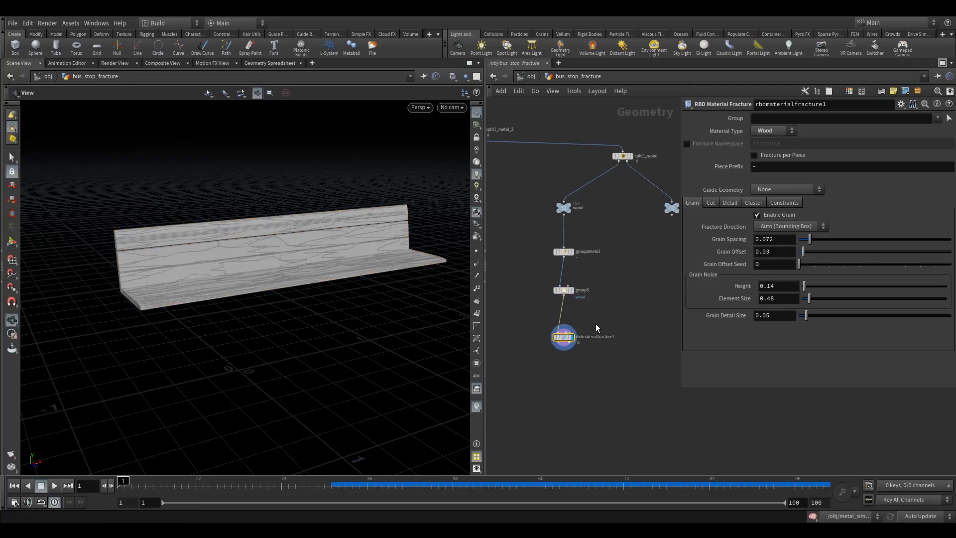
- Examine the wood fracture pattern across the bench planks up close and from several angles
drag(252, 277, 174, 238)
right_drag(174, 238, 240, 239)
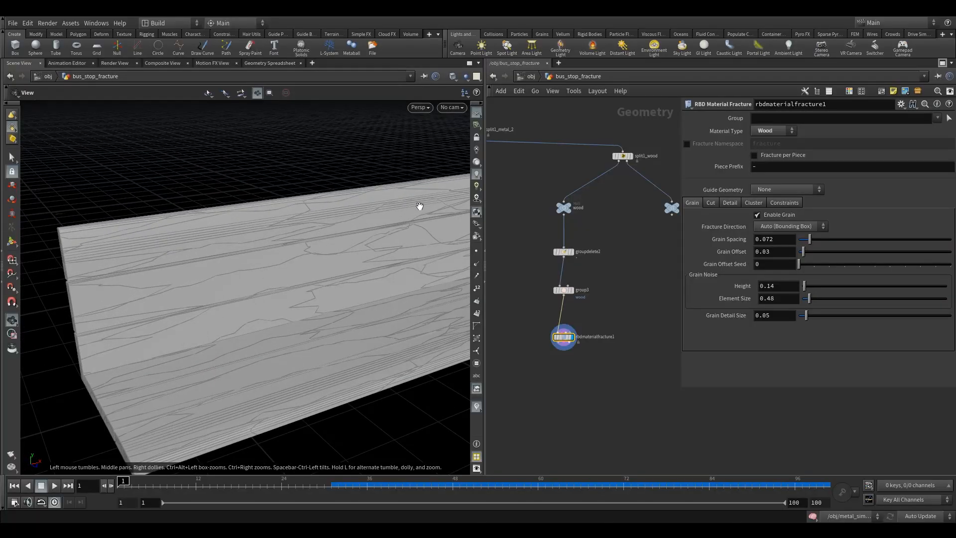
right_drag(142, 250, 224, 295)
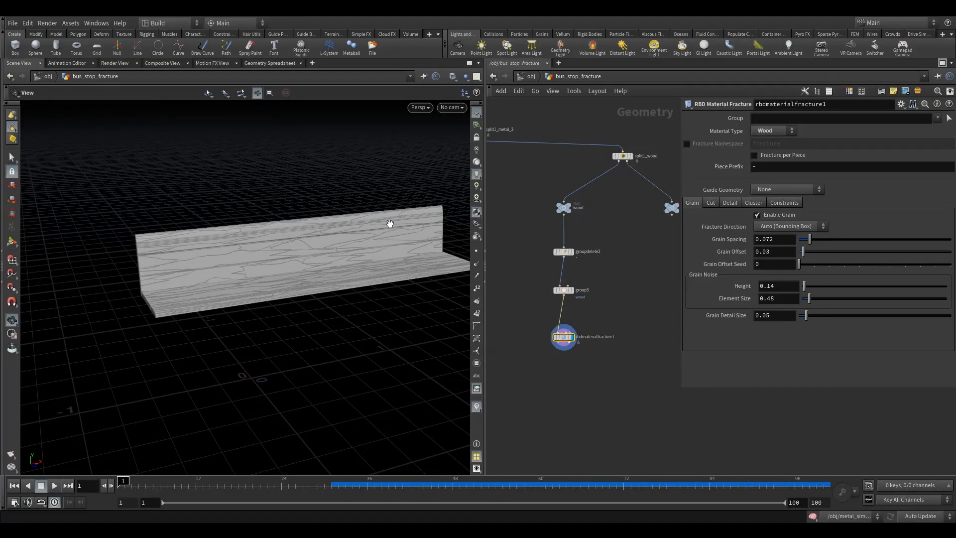
mouse_move(221, 262)
mouse_down()
mouse_move(251, 297)
mouse_move(229, 277)
mouse_up()
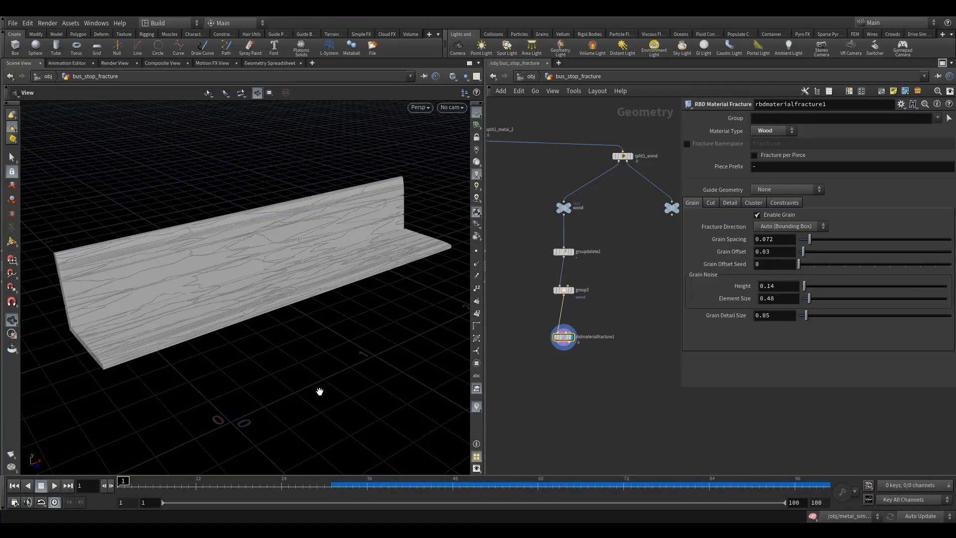
drag(303, 360, 310, 328)
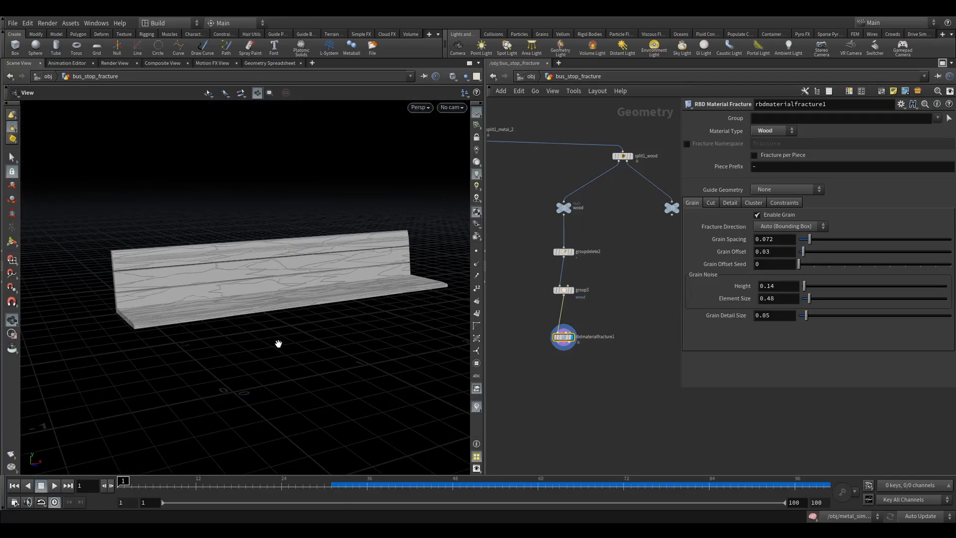
drag(241, 302, 231, 311)
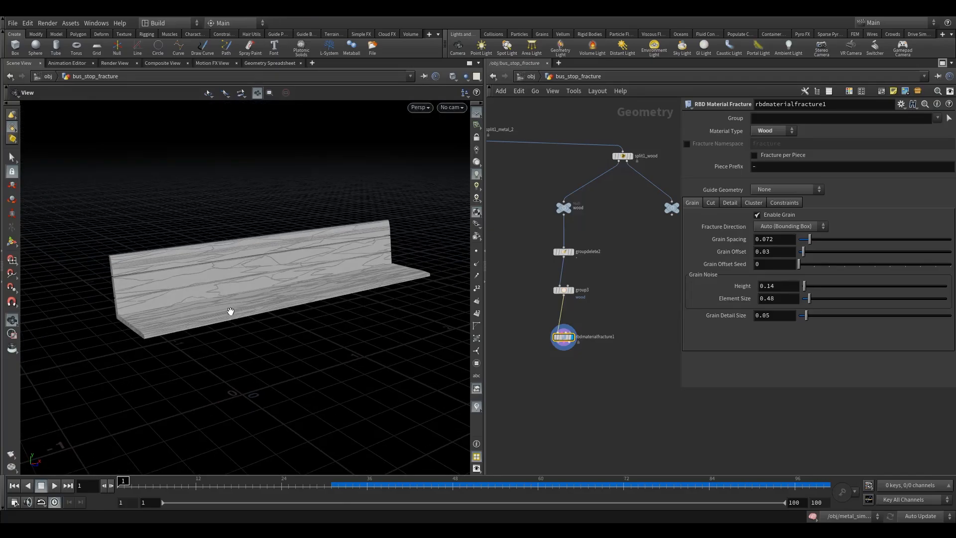
drag(178, 293, 171, 267)
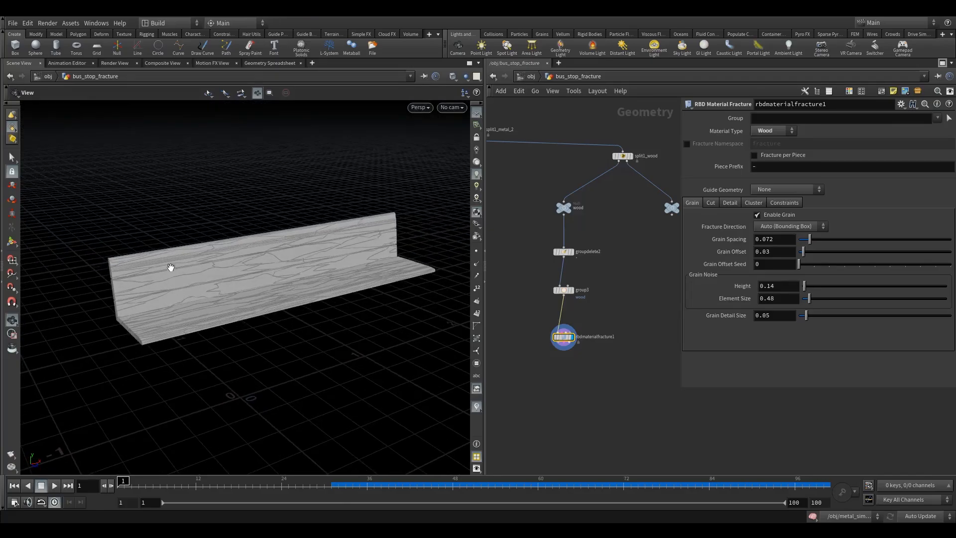
right_drag(170, 267, 244, 249)
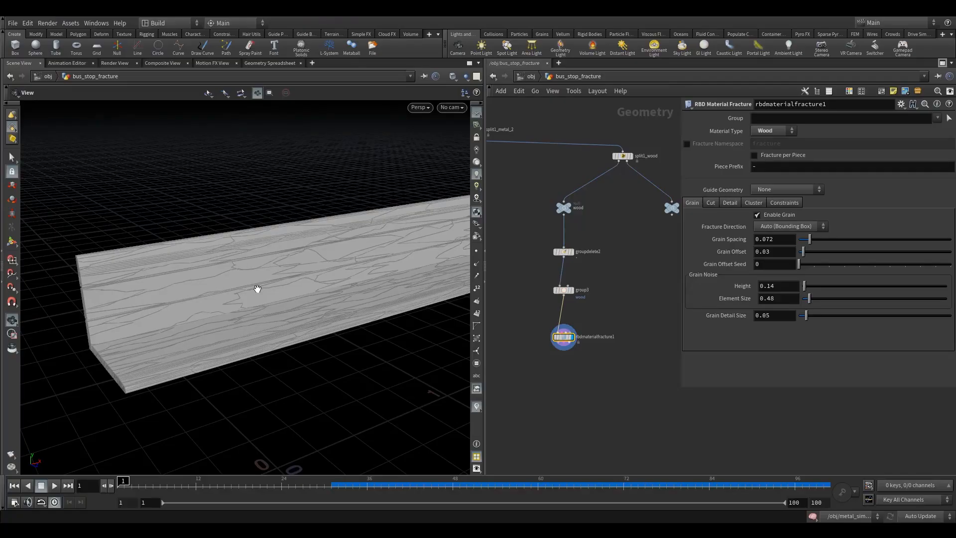
right_drag(257, 289, 213, 301)
drag(214, 301, 389, 298)
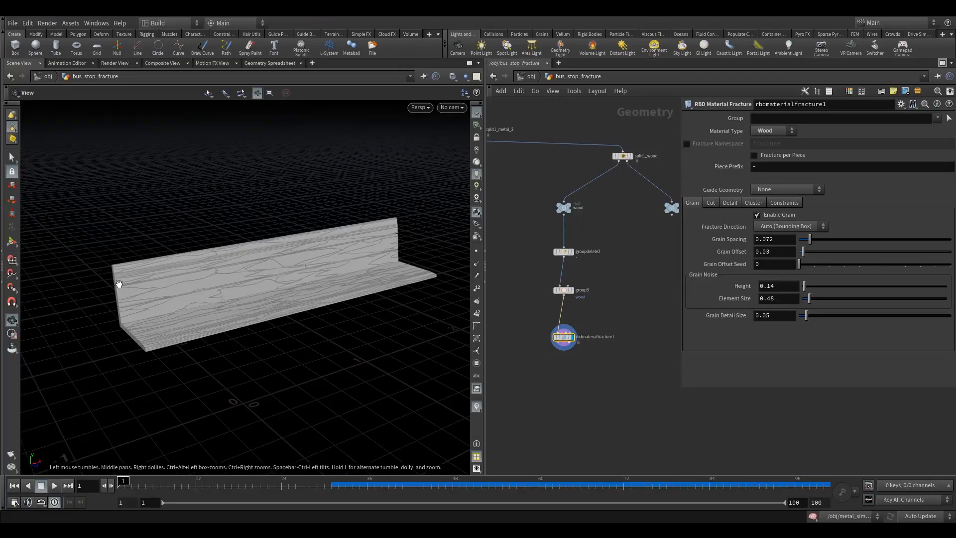
right_drag(119, 283, 148, 271)
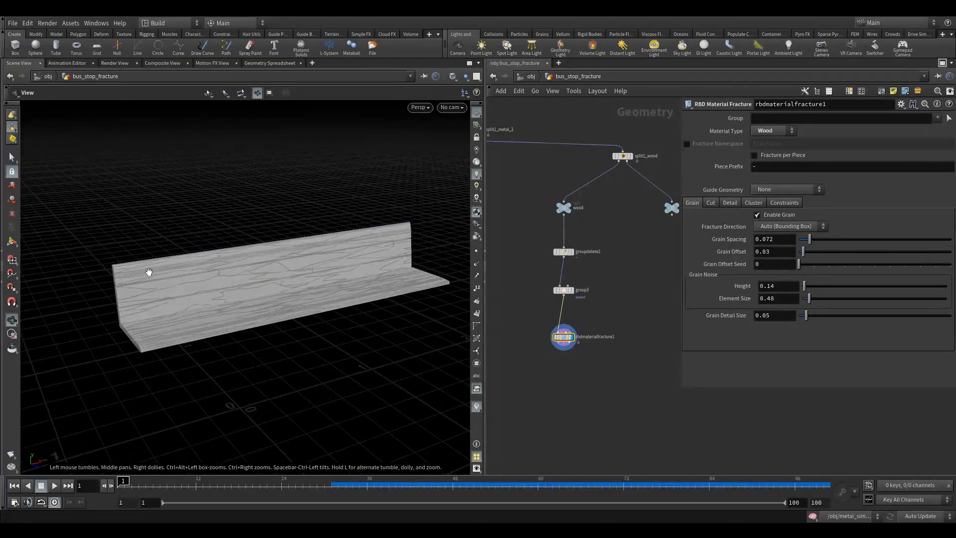
drag(208, 269, 212, 271)
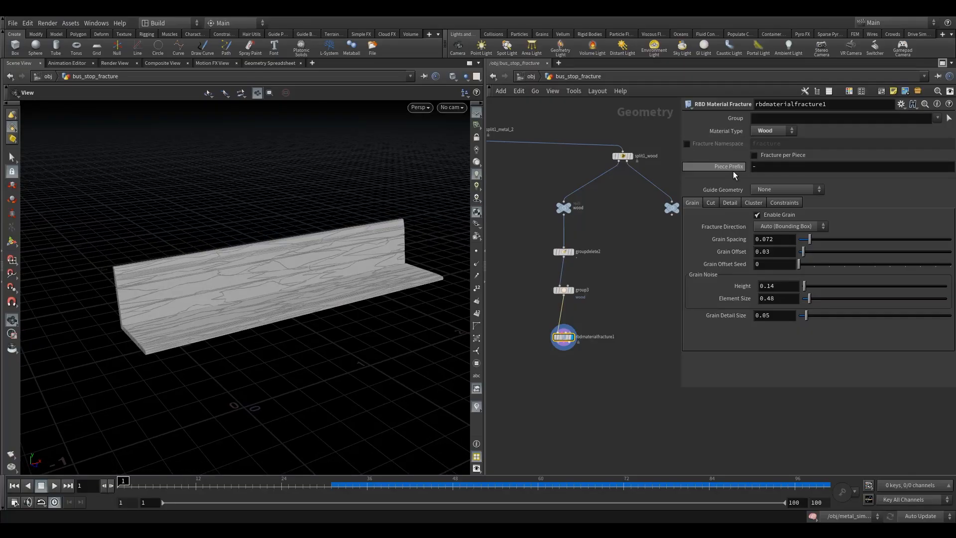
- Enable Fracture per Piece on rbdmaterialfracture1 and check the bench's fracture pattern
click(772, 155)
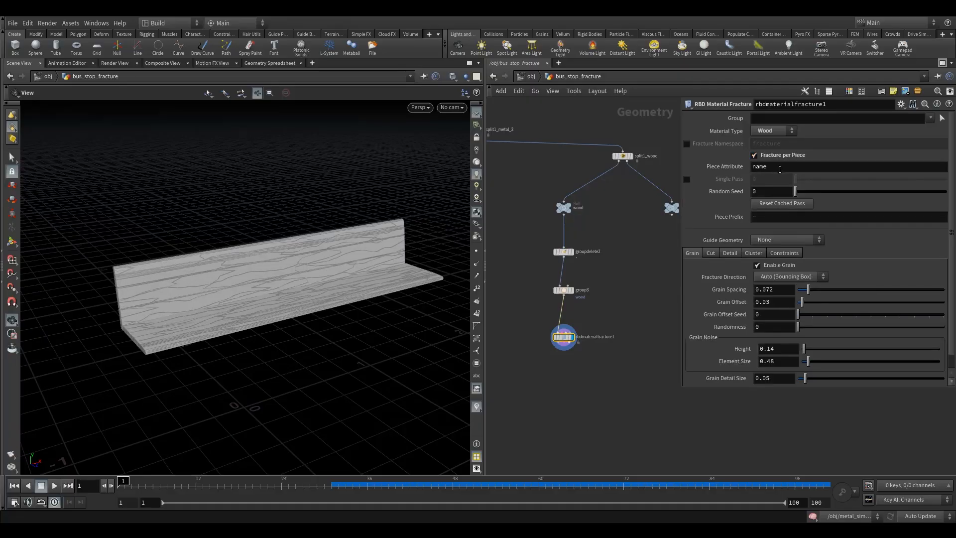
right_drag(231, 305, 278, 316)
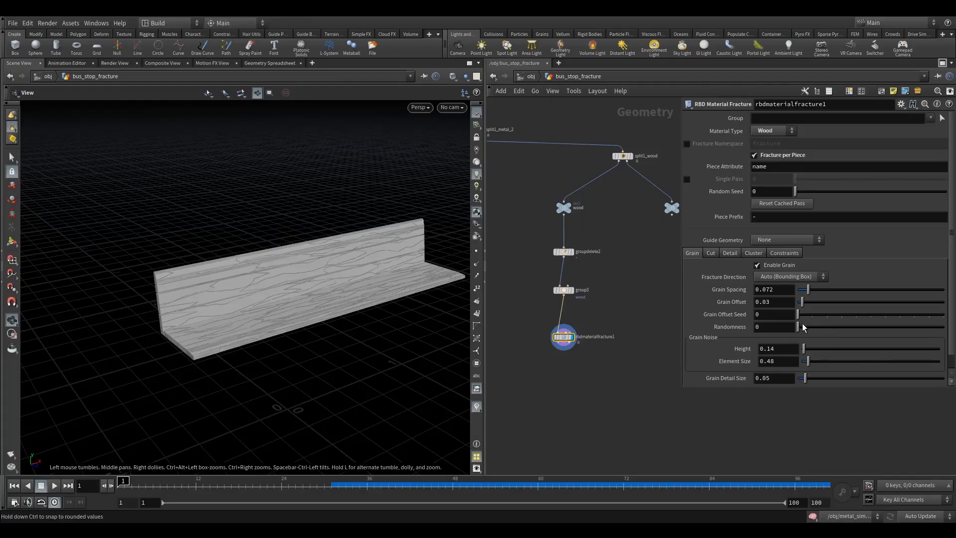
scroll(650, 308, down, 2)
drag(294, 303, 316, 301)
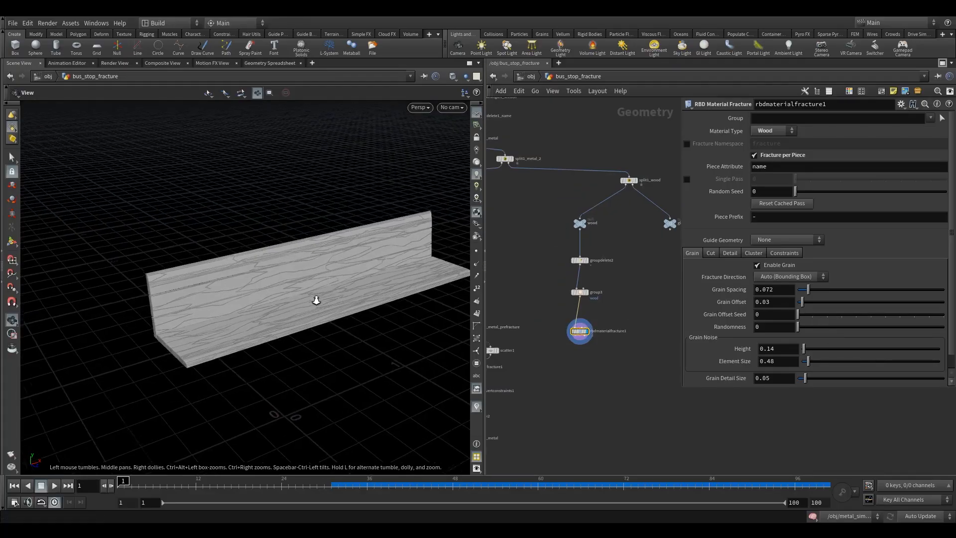
right_drag(315, 301, 307, 290)
key(Tab)
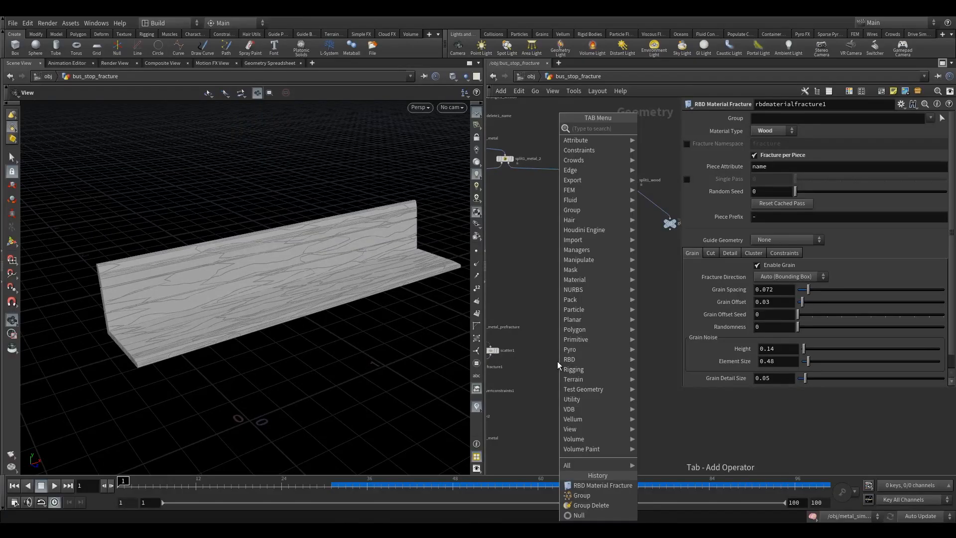
key(Escape)
- Set the fracture node's guide geometry to Grains and view the grain guide along the bench
click(771, 241)
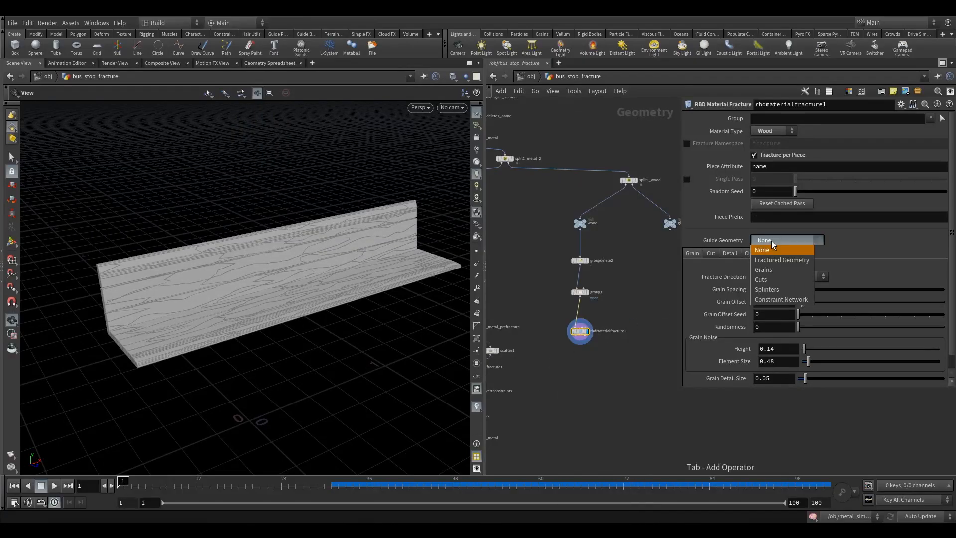
click(781, 269)
drag(448, 297, 204, 293)
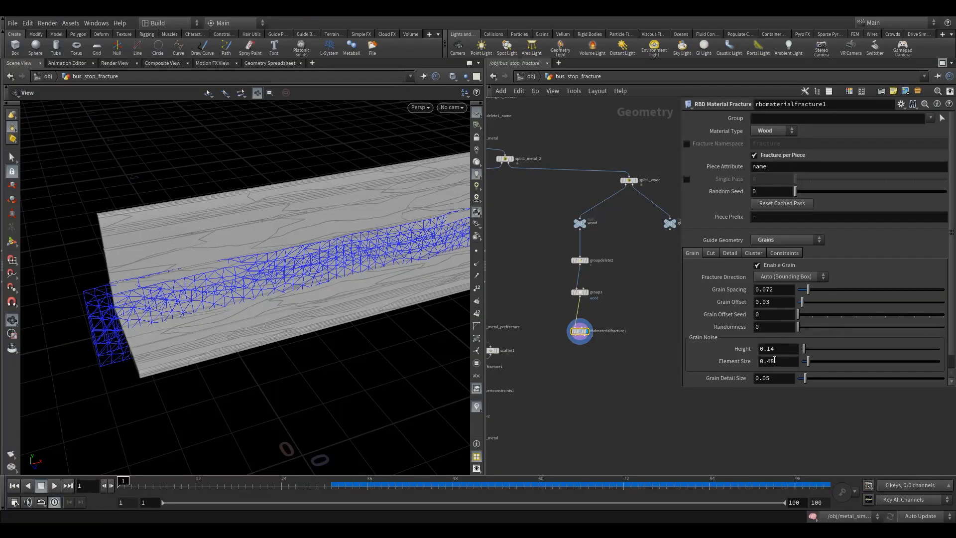
- Set the fracture node's Grain Detail Size to 0.025 and check the denser grain guide along the bench
scroll(777, 358, down, 1)
drag(766, 368, 771, 368)
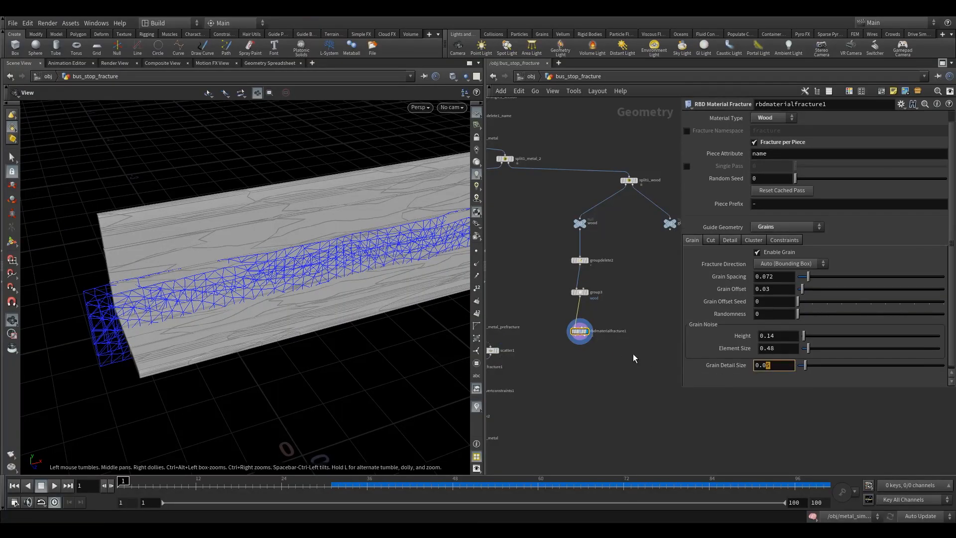
text(25)
key(Return)
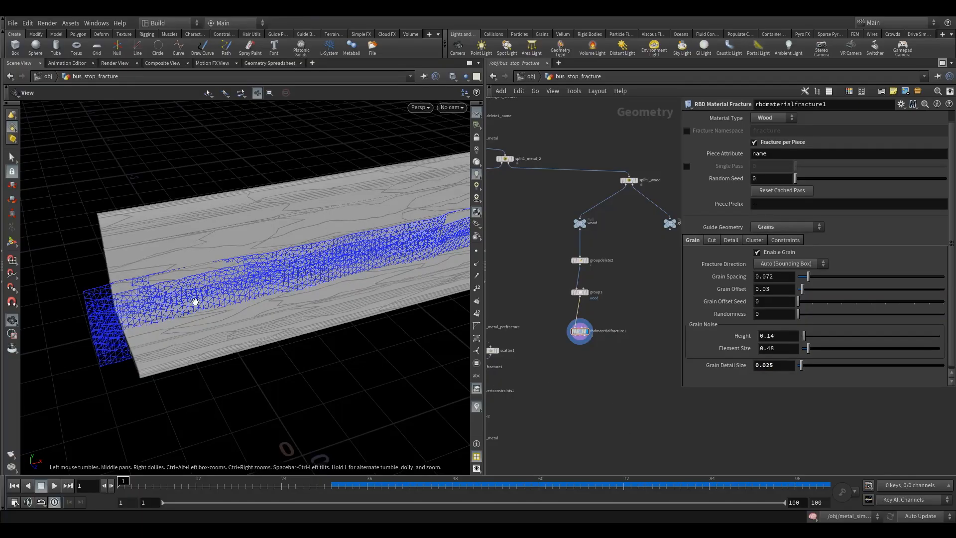
drag(194, 302, 256, 310)
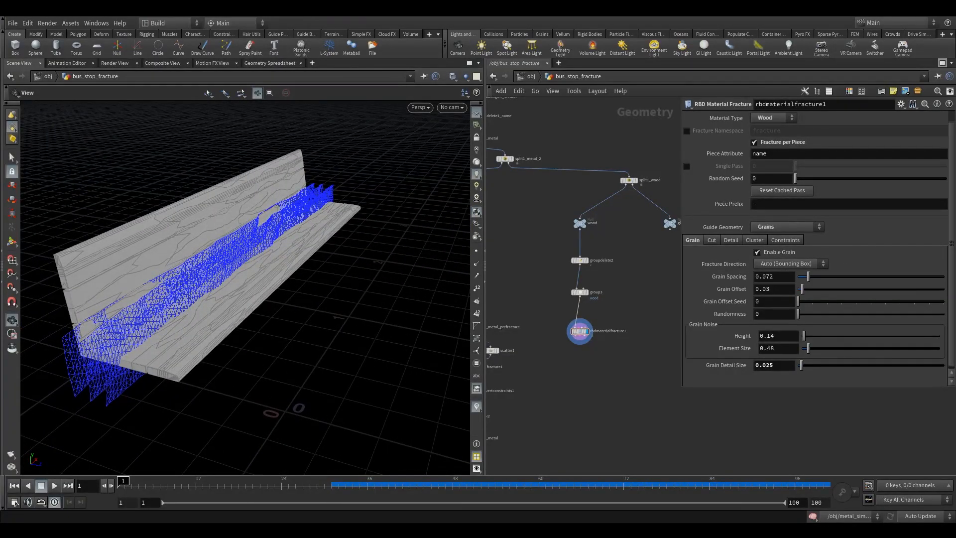
- Switch the guide geometry to Cuts and examine the cut guides across the bench planks alongside the Cut settings
click(711, 240)
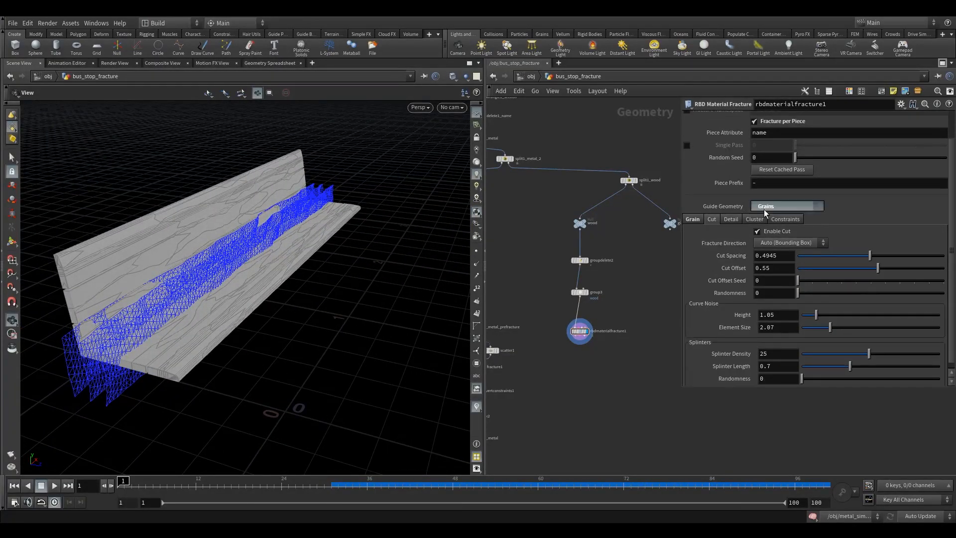
click(787, 206)
click(783, 248)
drag(249, 319, 196, 215)
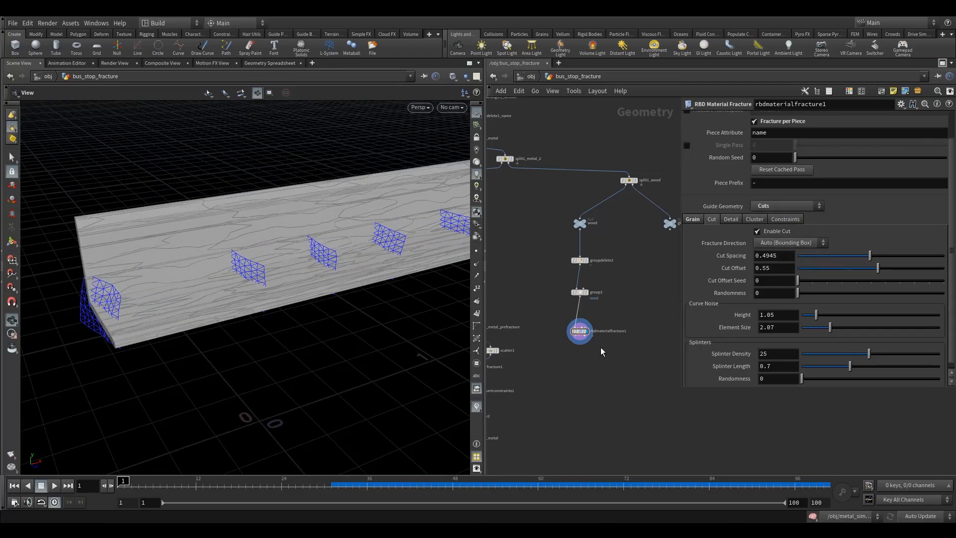
scroll(787, 343, down, 1)
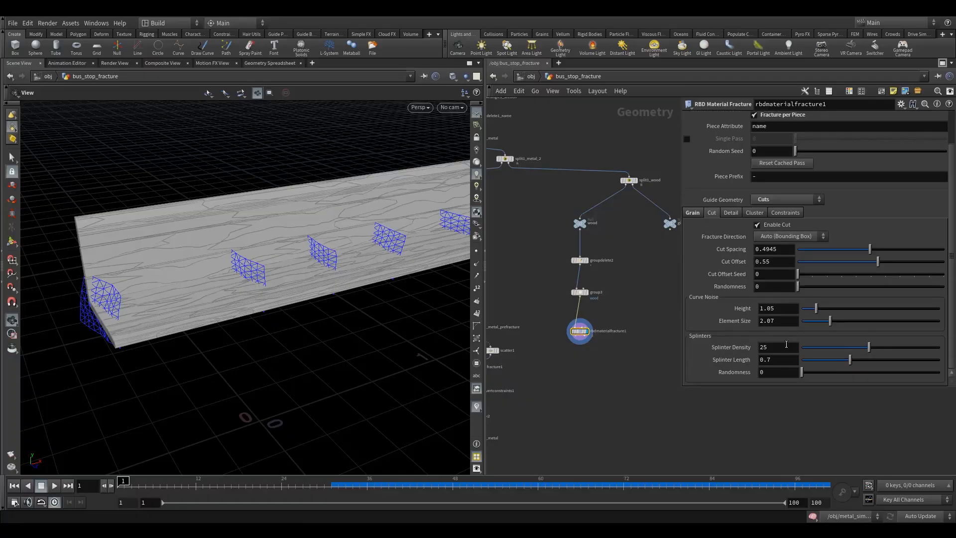
click(779, 348)
drag(259, 339, 134, 269)
scroll(209, 305, up, 3)
drag(55, 224, 105, 333)
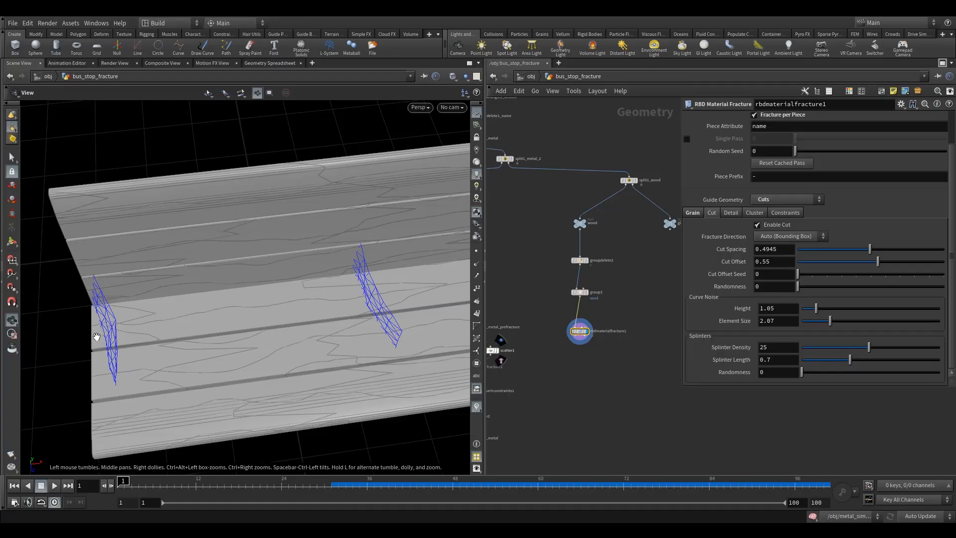
drag(341, 268, 363, 197)
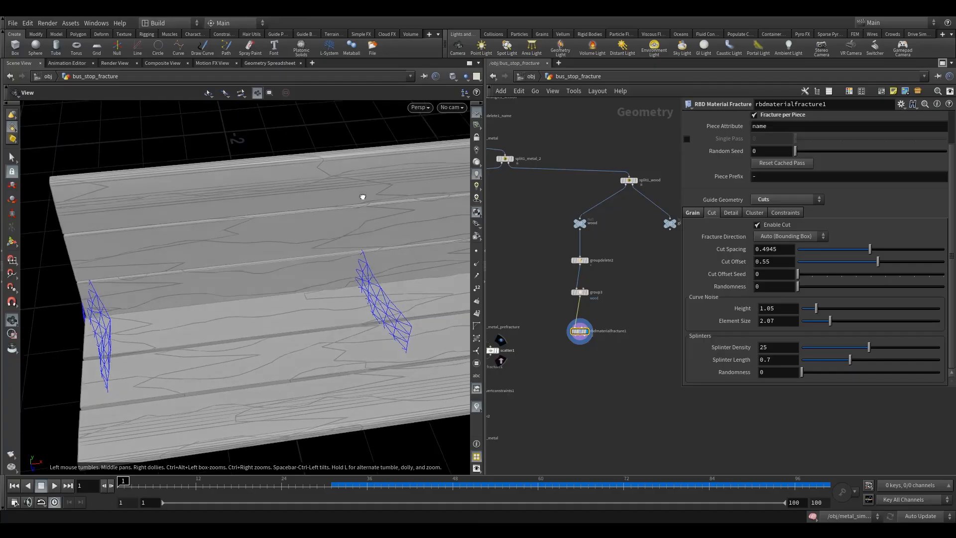
- Switch the guide geometry to Splinters and view the splinter guides around the end of the bench
click(761, 202)
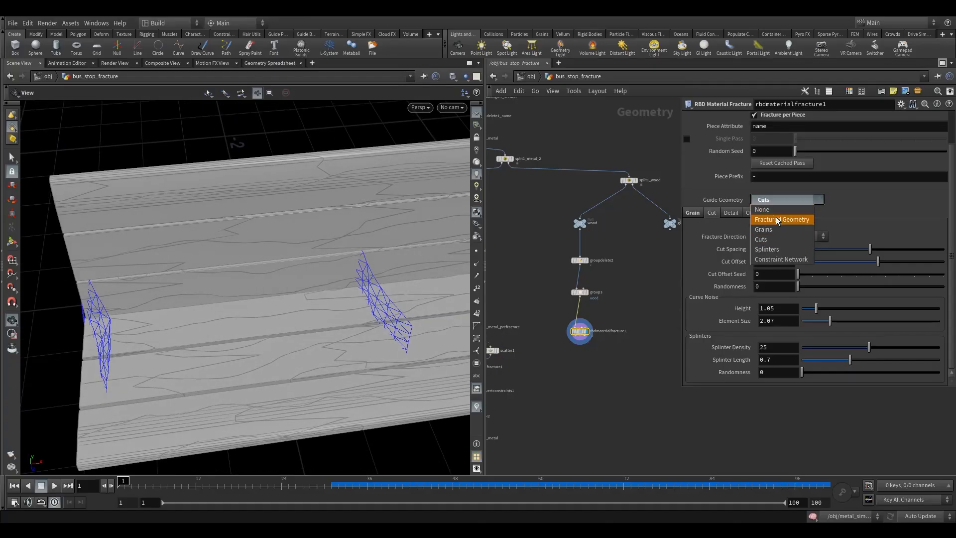
click(767, 249)
drag(271, 354, 267, 388)
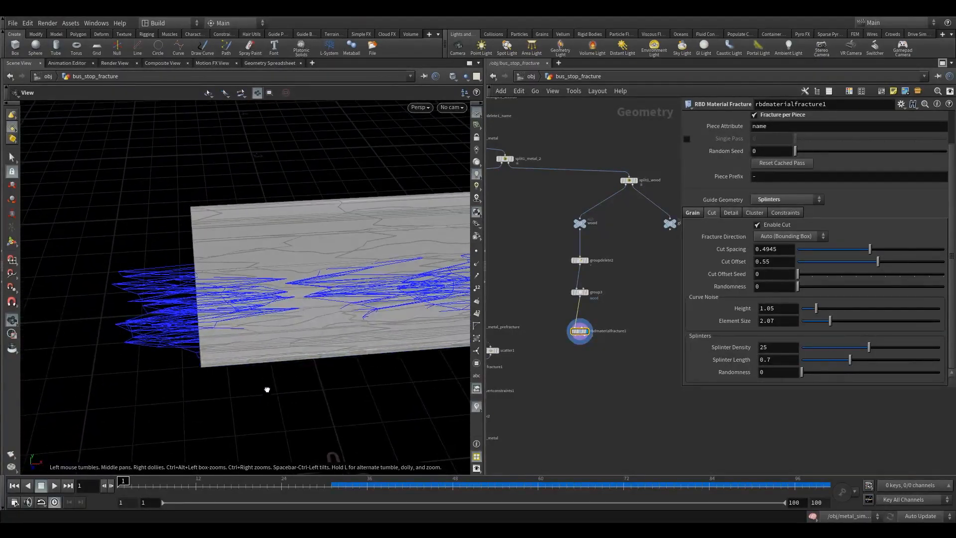
drag(184, 348, 284, 327)
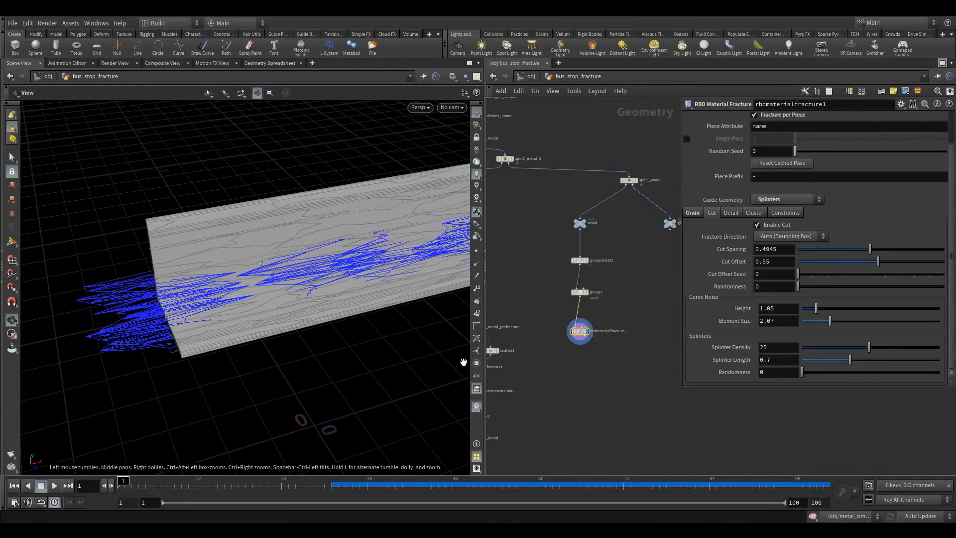
- Set the Splinter Density to 50 and set the guide geometry to None
double_click(770, 349)
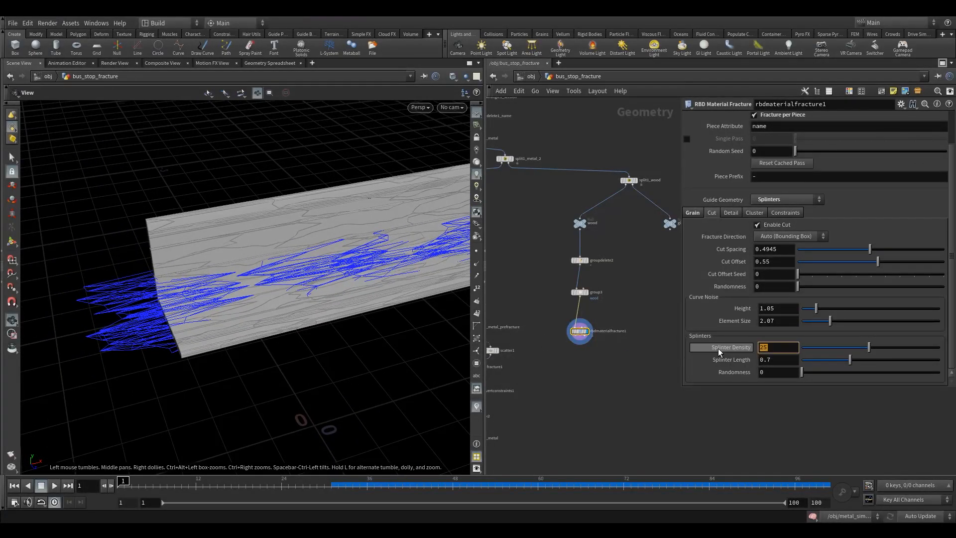
text(50)
key(Return)
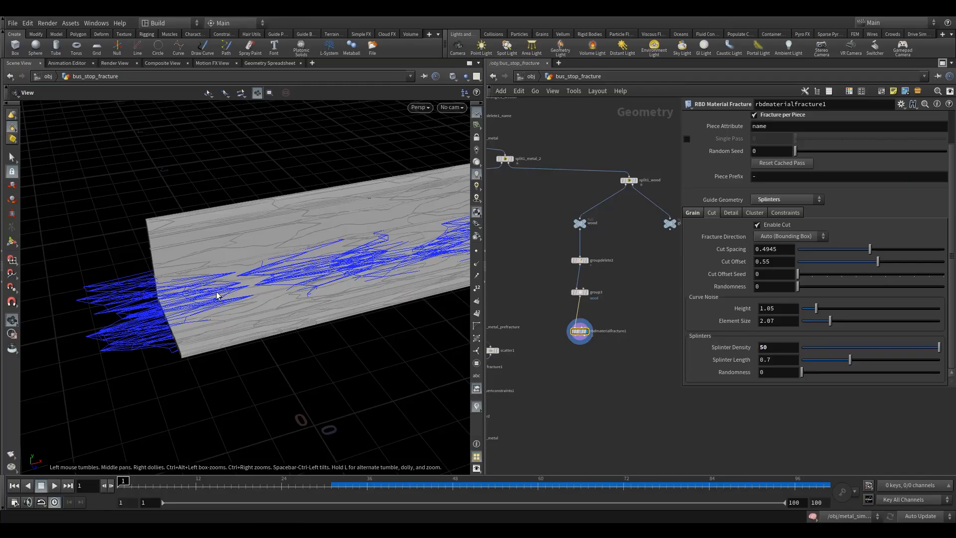
drag(270, 302, 476, 348)
click(767, 208)
click(766, 204)
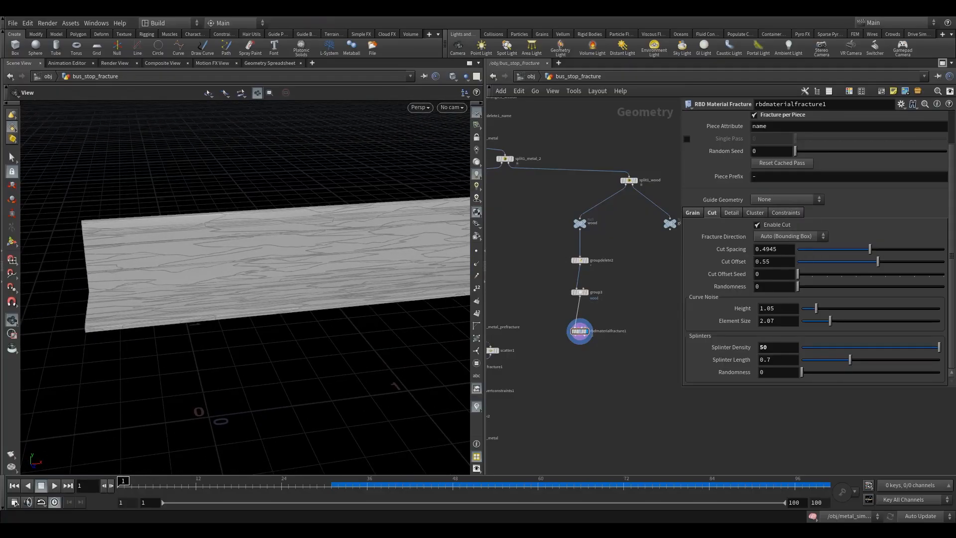
- Enable Use Convex Decomposition for the proxy geometry in the fracture node's Detail settings
click(731, 214)
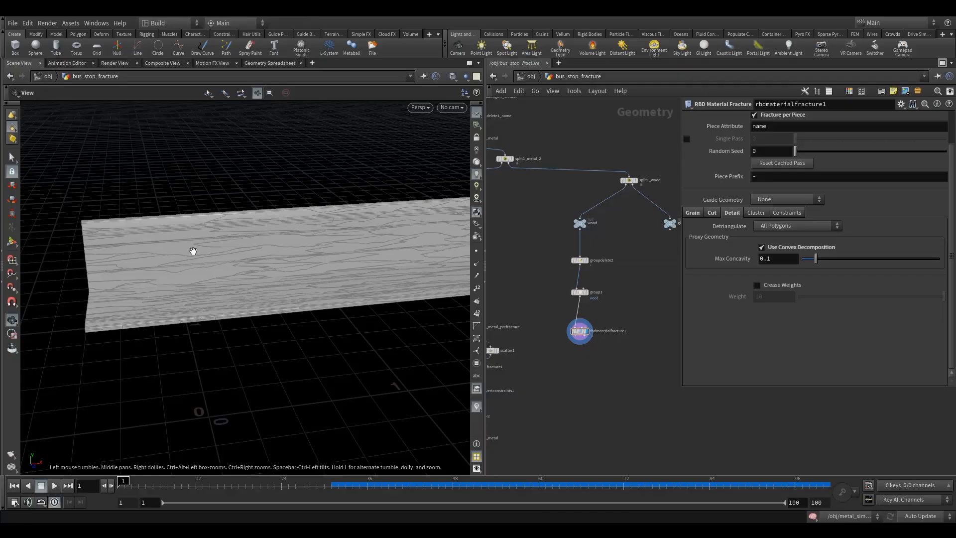
drag(188, 232, 156, 262)
scroll(156, 262, up, 3)
- Add an RBD Exploded View node directly below rbdmaterialfracture1, wired to its outputs, and display it
key(Tab)
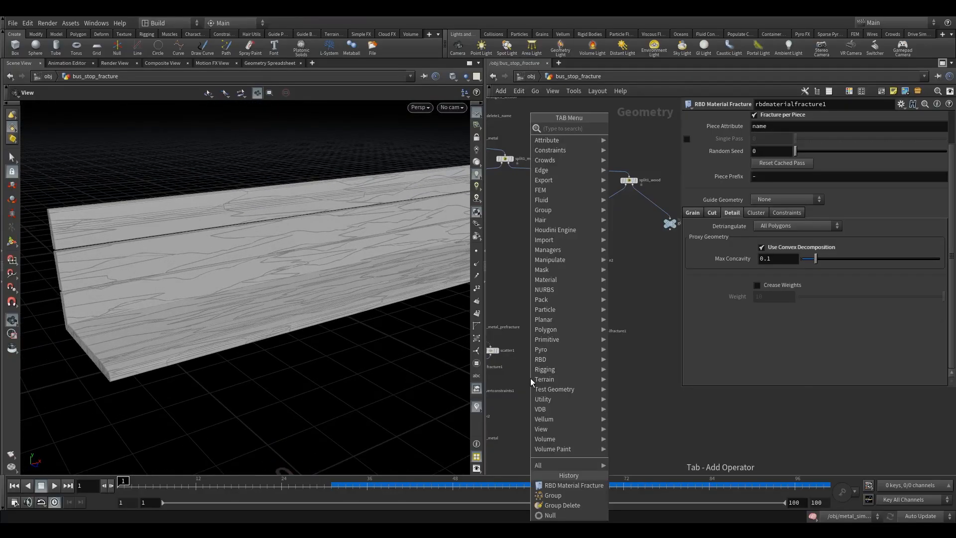
text(rbd)
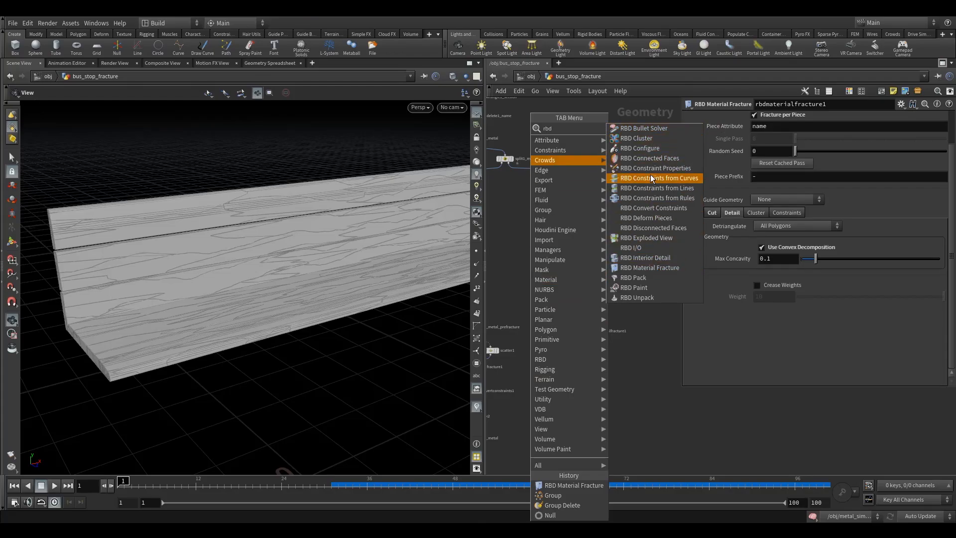
click(646, 237)
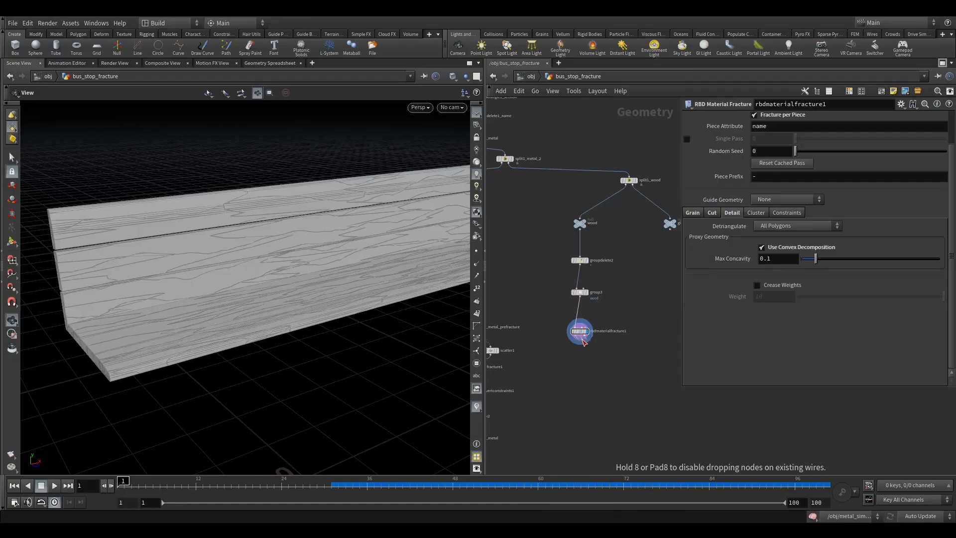
click(580, 359)
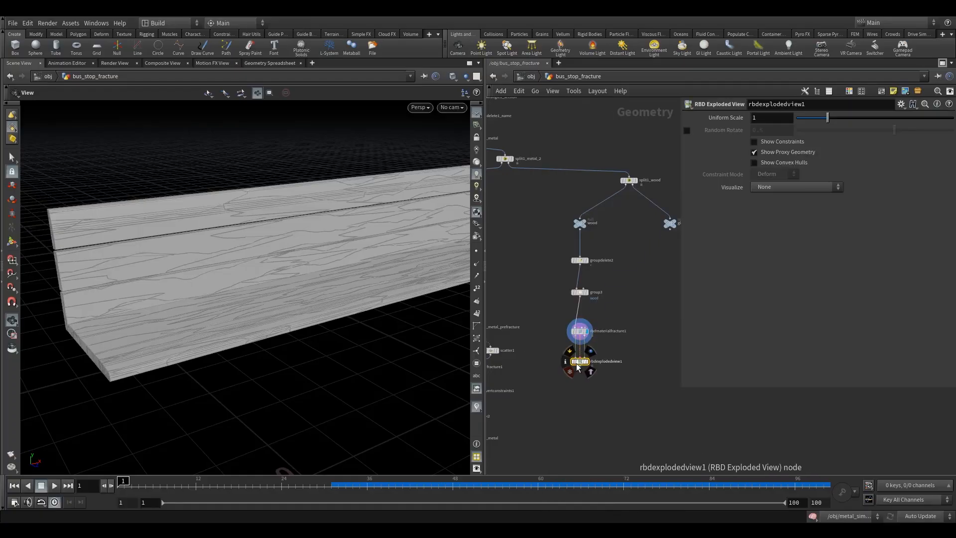
click(591, 351)
- Examine the exploded wood pieces up close with Show Proxy Geometry on
drag(348, 294, 293, 280)
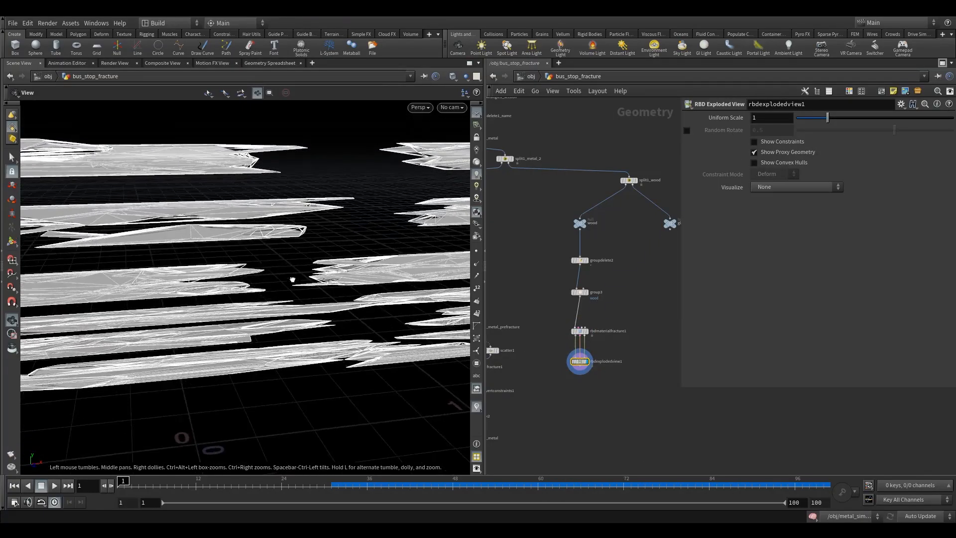
right_drag(229, 219, 362, 207)
drag(363, 207, 284, 252)
right_drag(284, 252, 410, 230)
drag(410, 230, 480, 218)
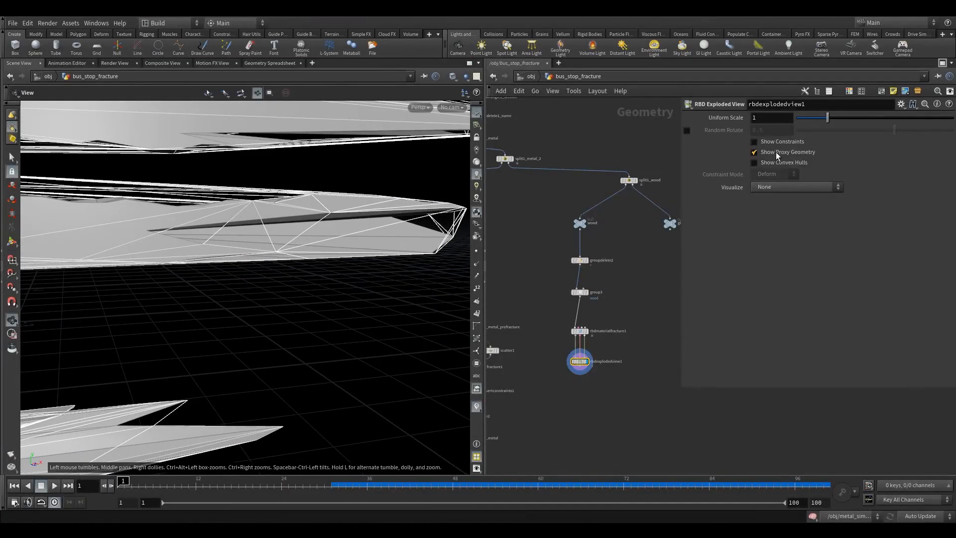
click(754, 151)
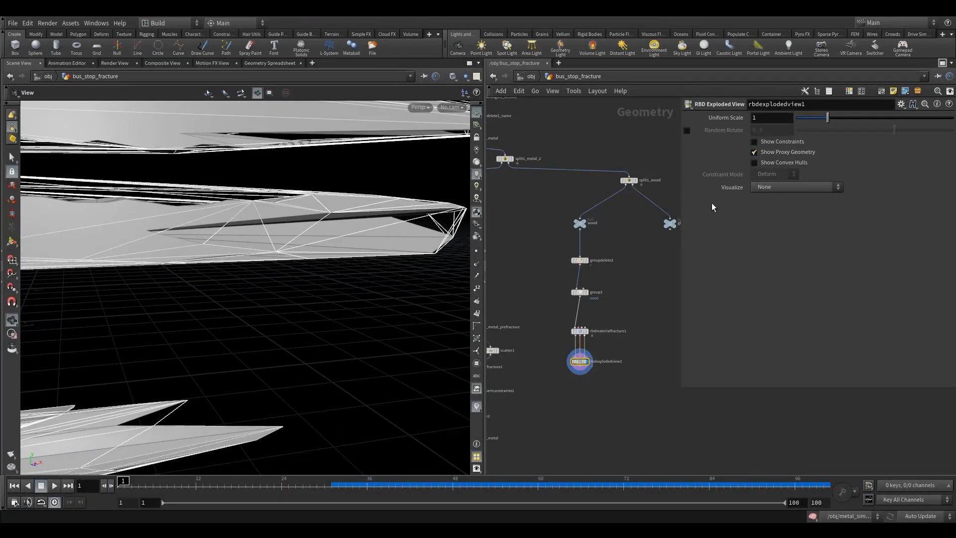
- Add a Null node, connect the third output of rbdmaterialfracture1 to it and display the proxy geometry
scroll(595, 343, up, 3)
key(Tab)
text(nu)
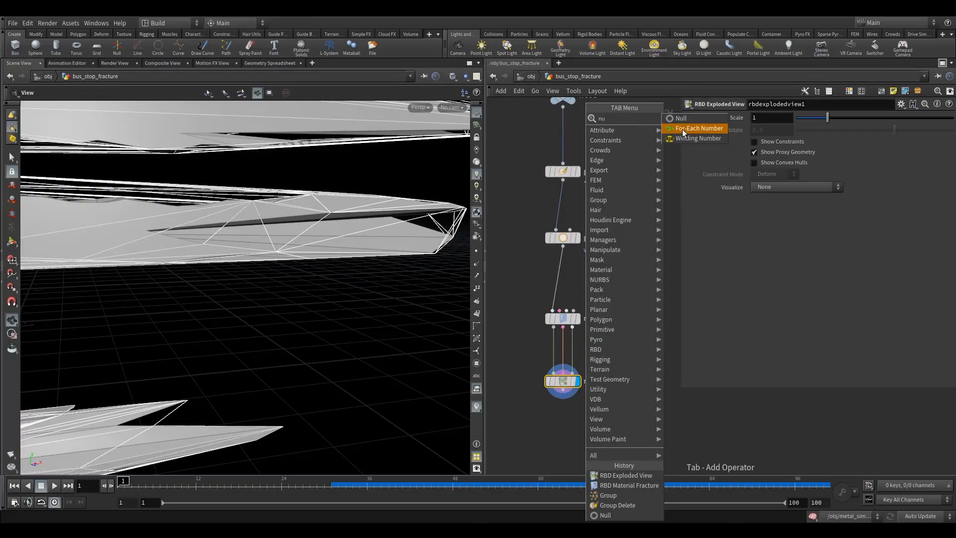
click(683, 120)
click(608, 354)
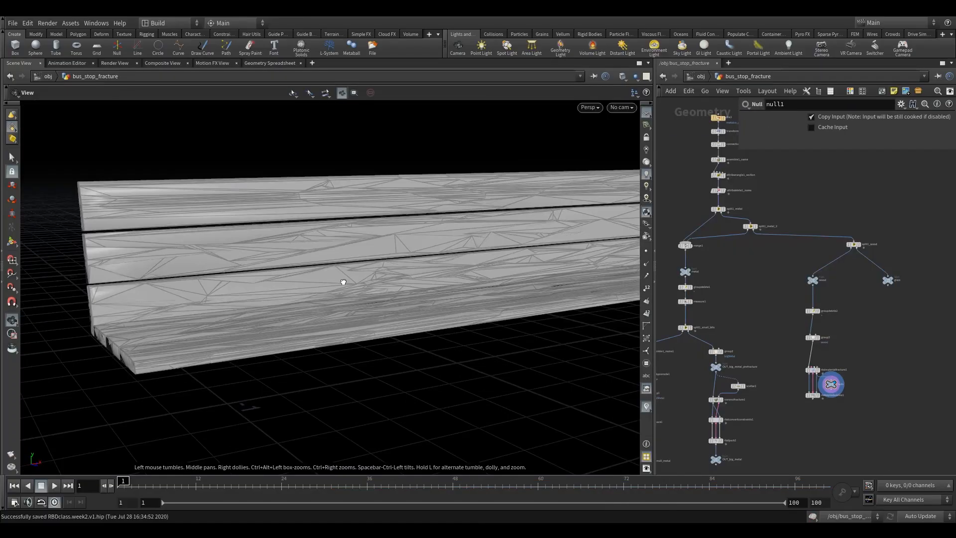
drag(342, 277, 245, 327)
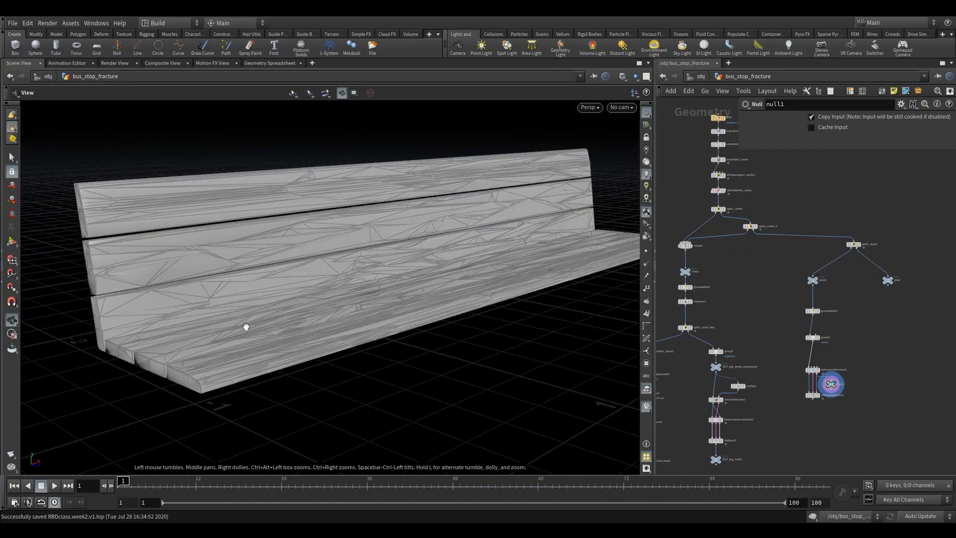
- Examine the proxy geometry of the bench planks up close and from several angles
scroll(837, 386, up, 4)
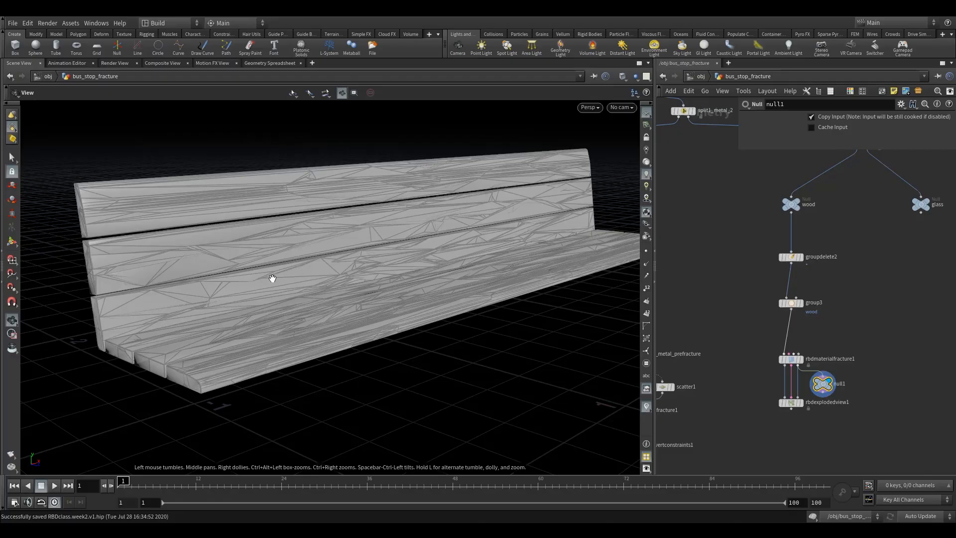
drag(273, 278, 241, 279)
right_drag(241, 280, 299, 296)
drag(298, 297, 338, 278)
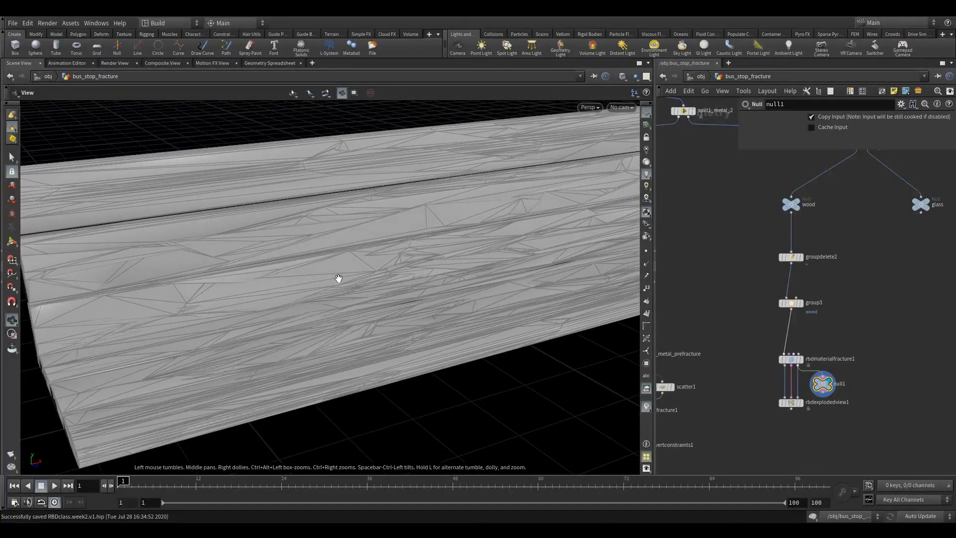
right_drag(392, 269, 360, 292)
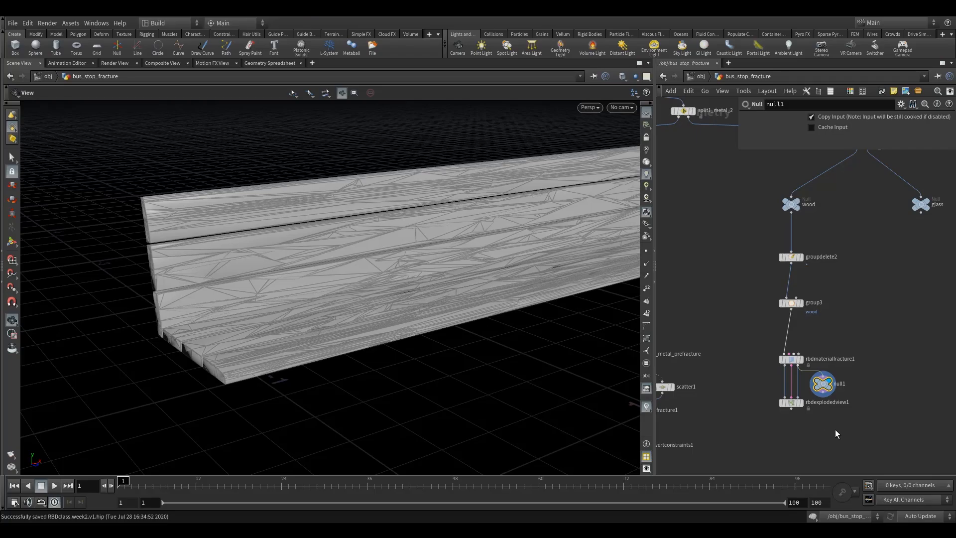
- Add an Exploded View node, connect null1 to its input and display the exploded proxy pieces
key(Tab)
text(ex)
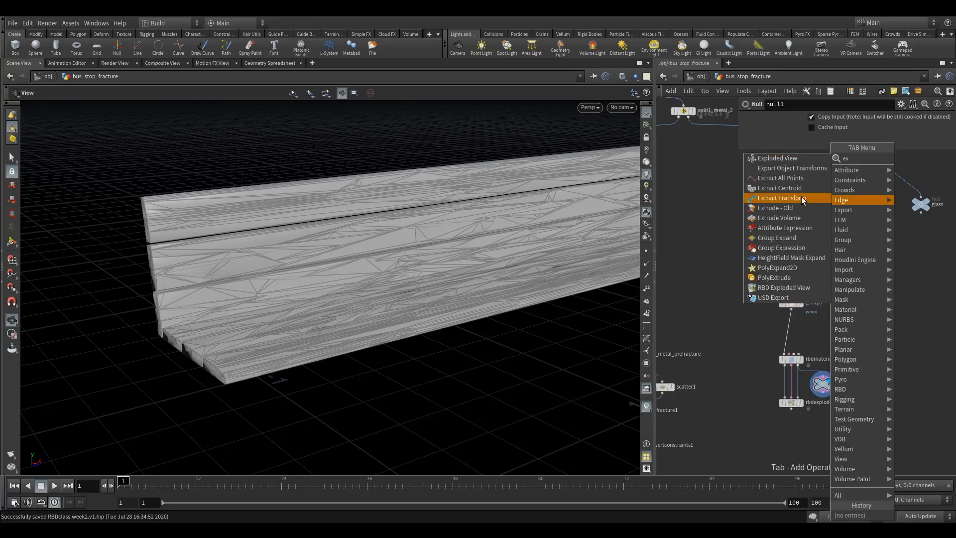
click(779, 158)
click(847, 418)
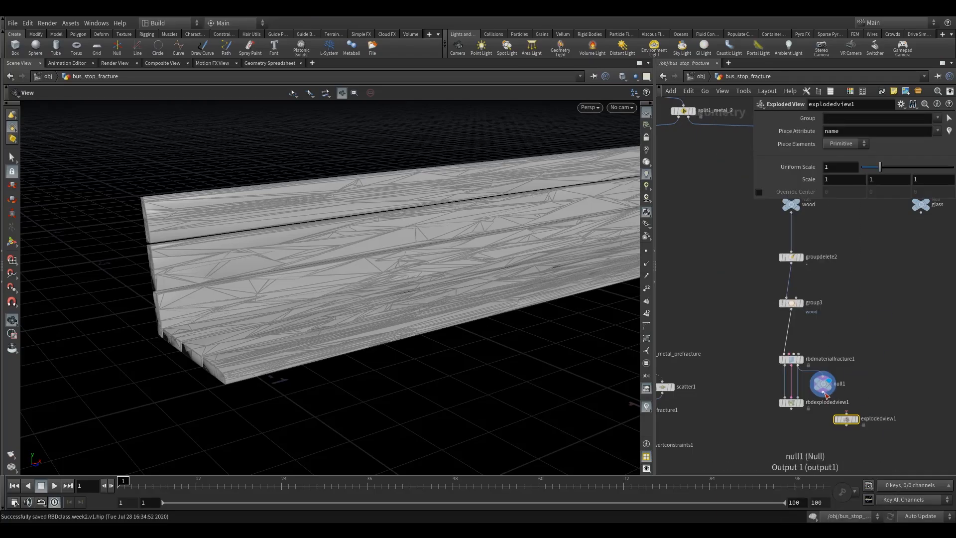
click(856, 419)
scroll(416, 326, up, 3)
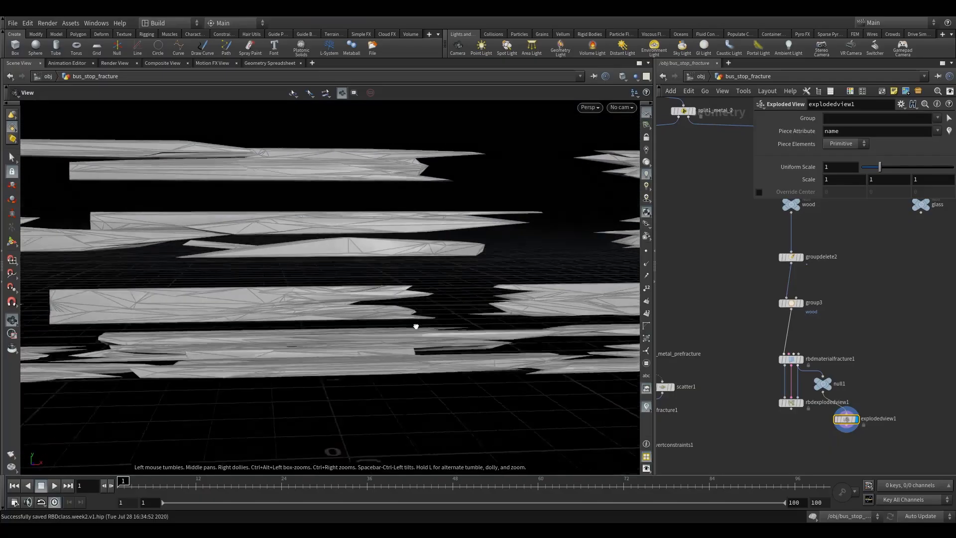
- Inspect the exploded proxy pieces up close and turn on group selection for the 3D-connected islands
mouse_move(416, 326)
mouse_down()
mouse_move(403, 344)
mouse_move(412, 337)
mouse_up()
drag(155, 285, 225, 289)
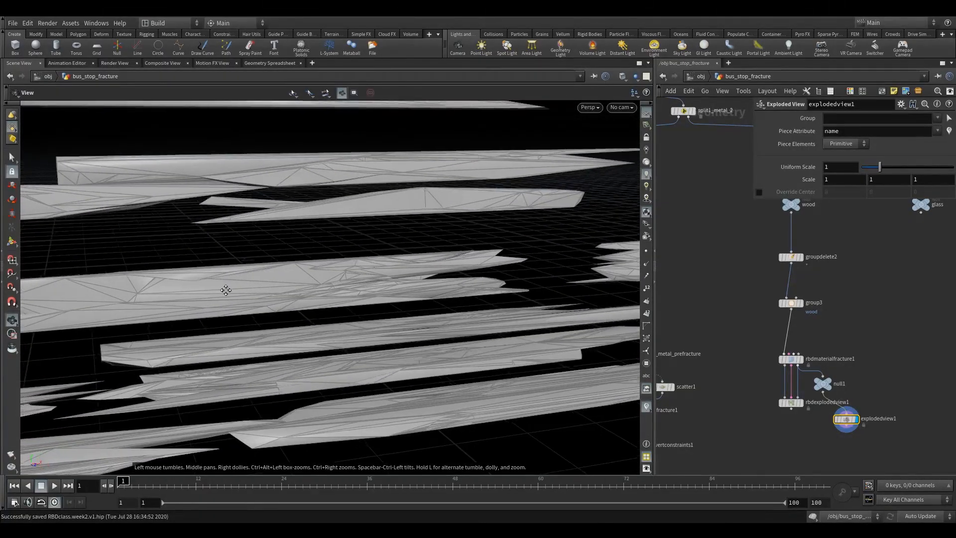
middle_drag(226, 290, 392, 306)
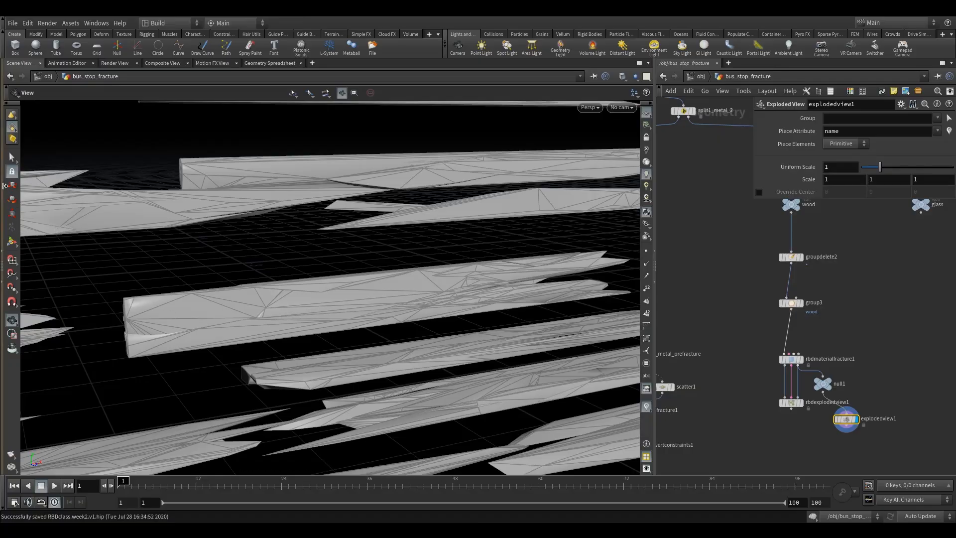
key(s)
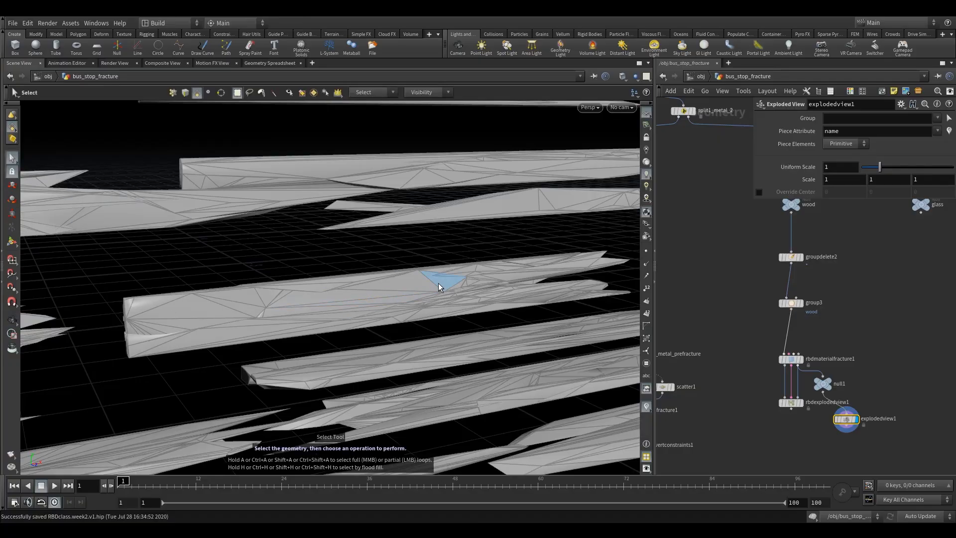
key(9)
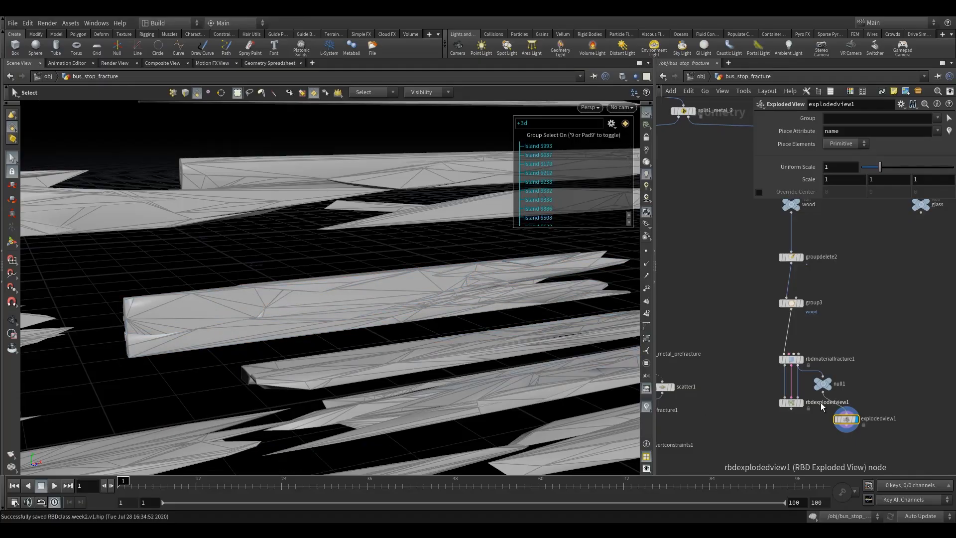
- Display rbdexplodedview1 and inspect its exploded proxy pieces up close from several angles
click(804, 390)
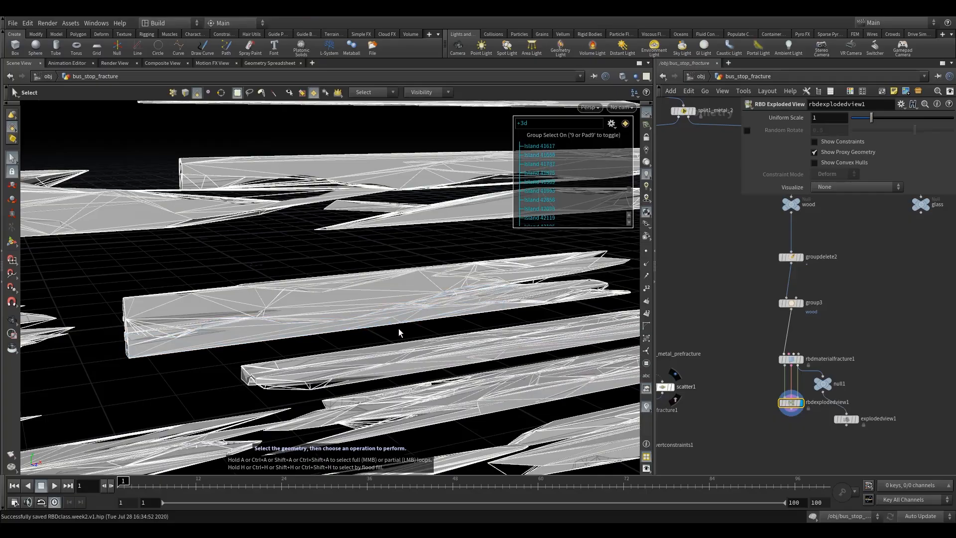
alt+middle_drag(438, 289, 412, 293)
alt+drag(412, 292, 416, 280)
alt+right_drag(417, 280, 511, 278)
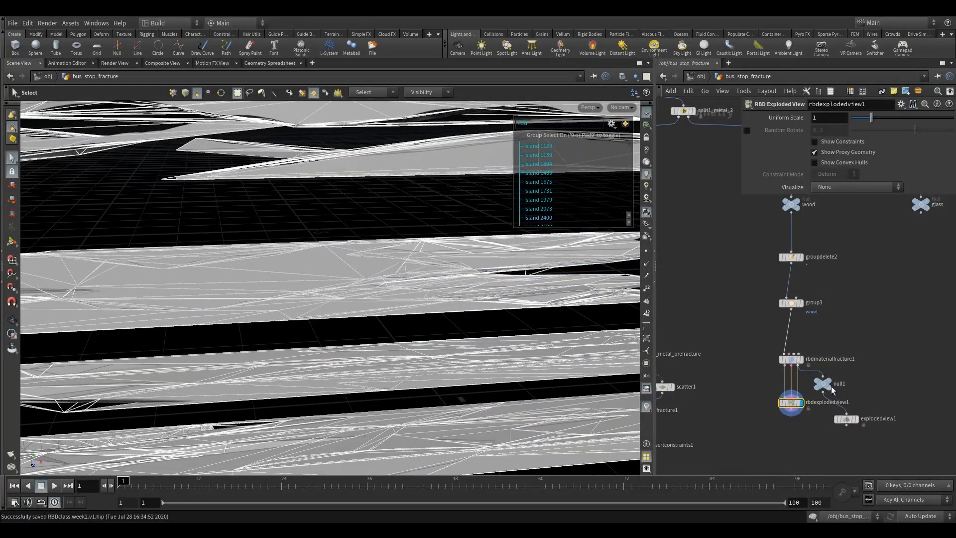
drag(823, 387, 847, 376)
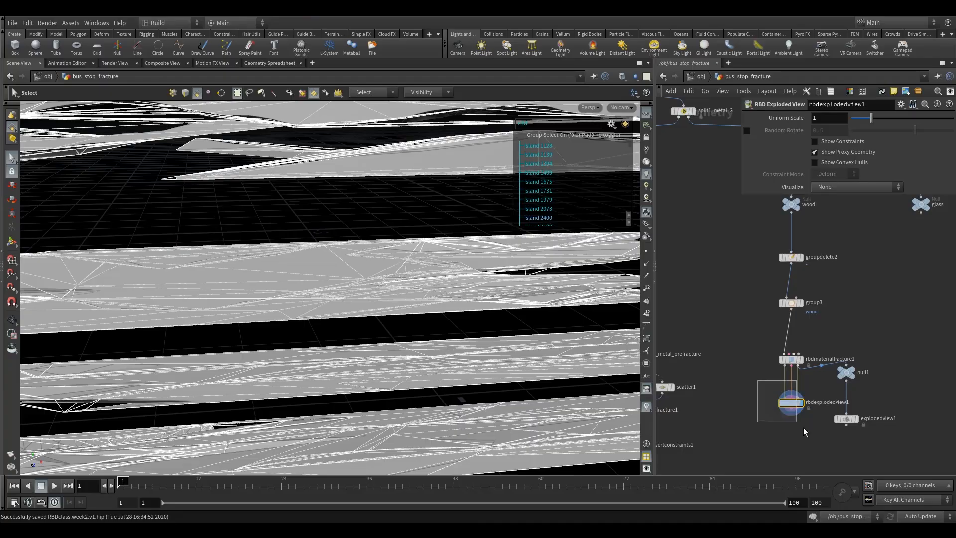
alt+drag(442, 294, 477, 282)
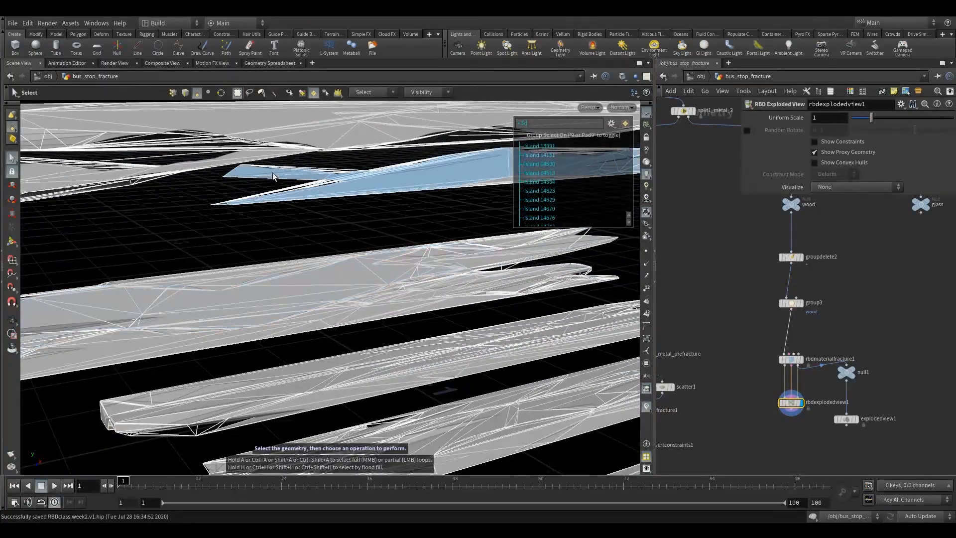
alt+right_drag(373, 262, 266, 260)
alt+middle_drag(266, 259, 307, 357)
alt+drag(308, 357, 322, 322)
- Set Max Concavity to 0.01 in the proxy geometry detail settings of rbdmaterialfracture1
click(791, 359)
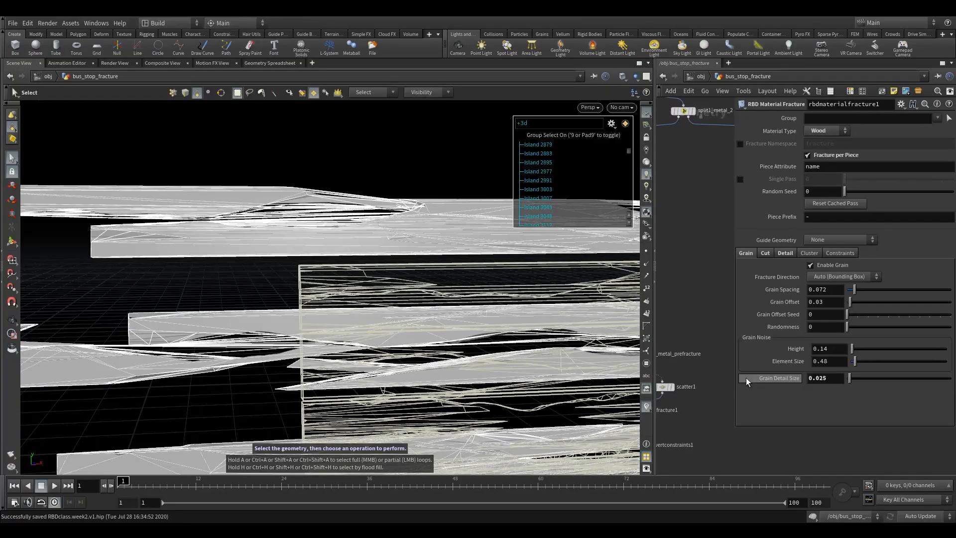
click(785, 252)
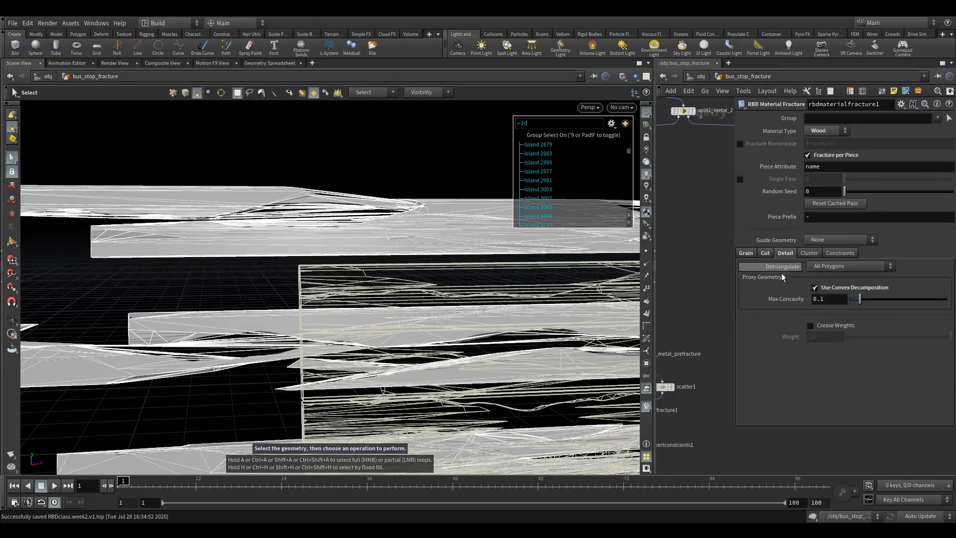
click(821, 300)
text(0)
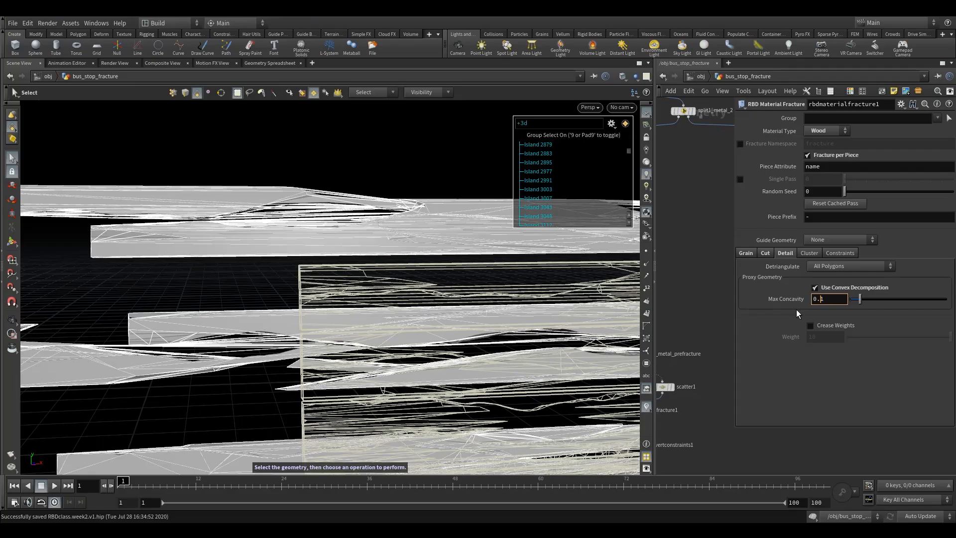
key(Return)
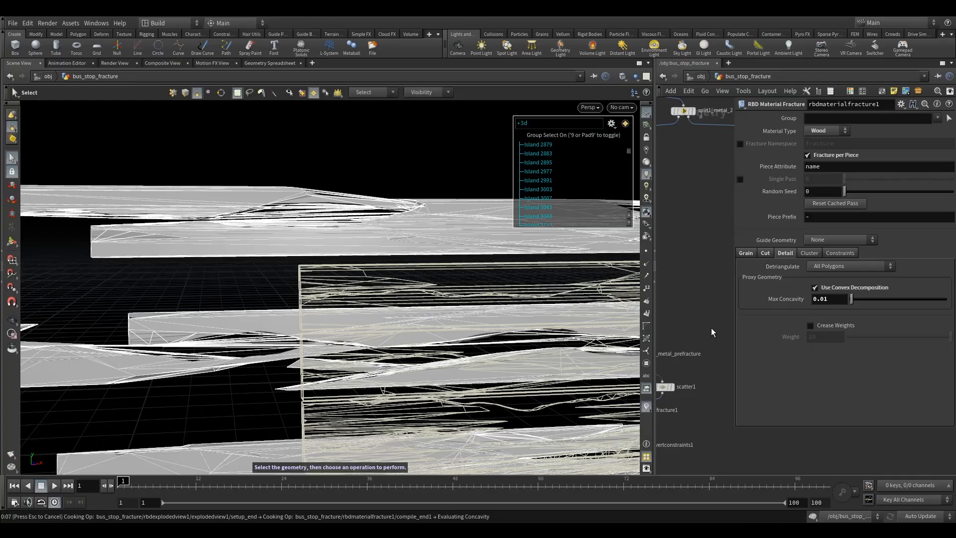
key(ctrl+s)
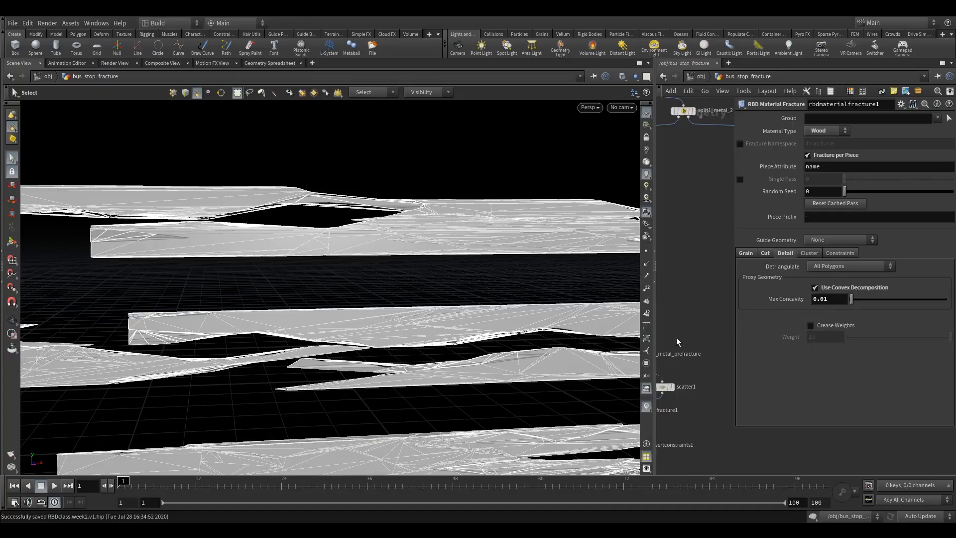
- Widen the network view and inspect the recomputed exploded proxy planks from farther away
key(h)
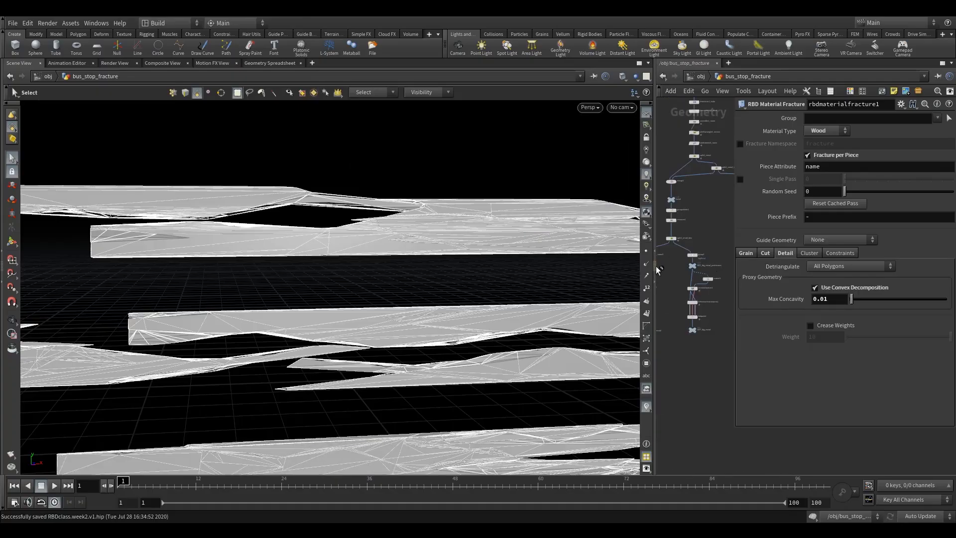
drag(658, 277, 544, 278)
key(Escape)
drag(289, 328, 322, 319)
right_drag(322, 319, 201, 340)
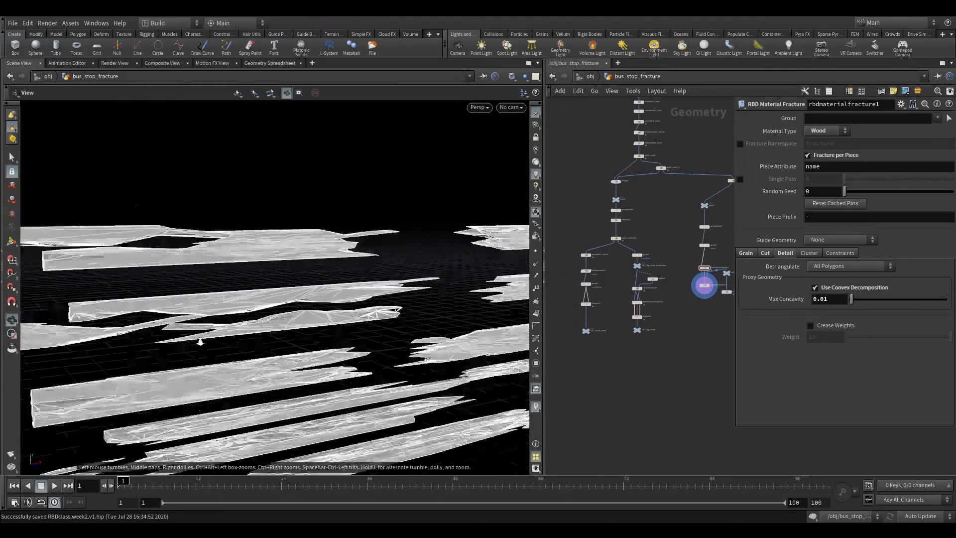
drag(201, 340, 245, 384)
- Delete the null1 and explodedview1 nodes beside the wood fracture chain
middle_drag(721, 314, 623, 339)
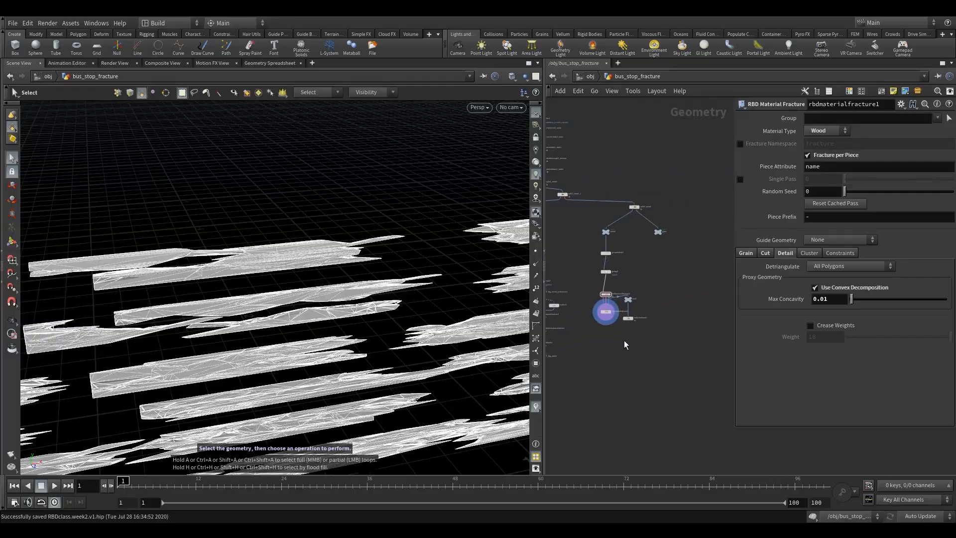
scroll(633, 335, up, 4)
drag(647, 326, 604, 244)
key(Delete)
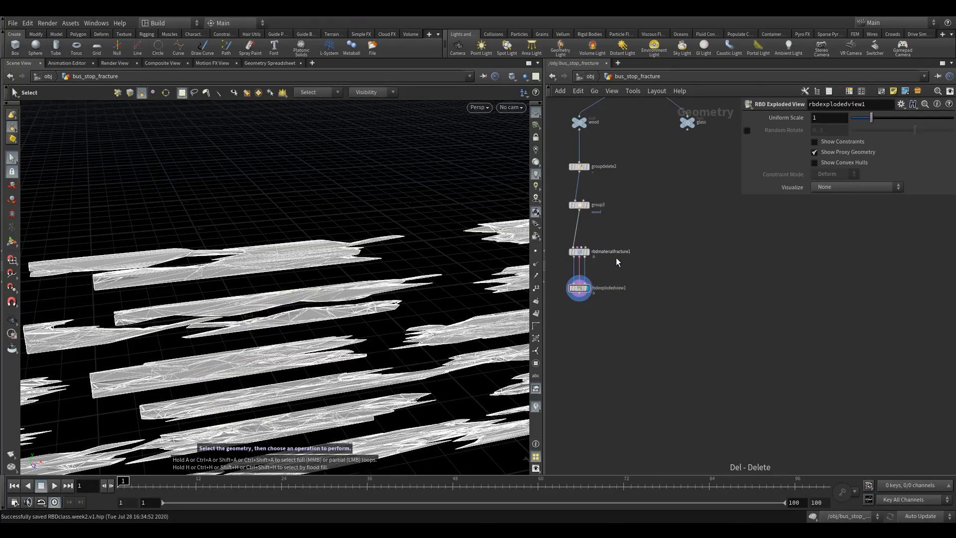
- Display the output of rbdmaterialfracture1, show its Cluster settings and turn on the cluster visualization
middle_drag(626, 279, 686, 304)
shift+click(640, 276)
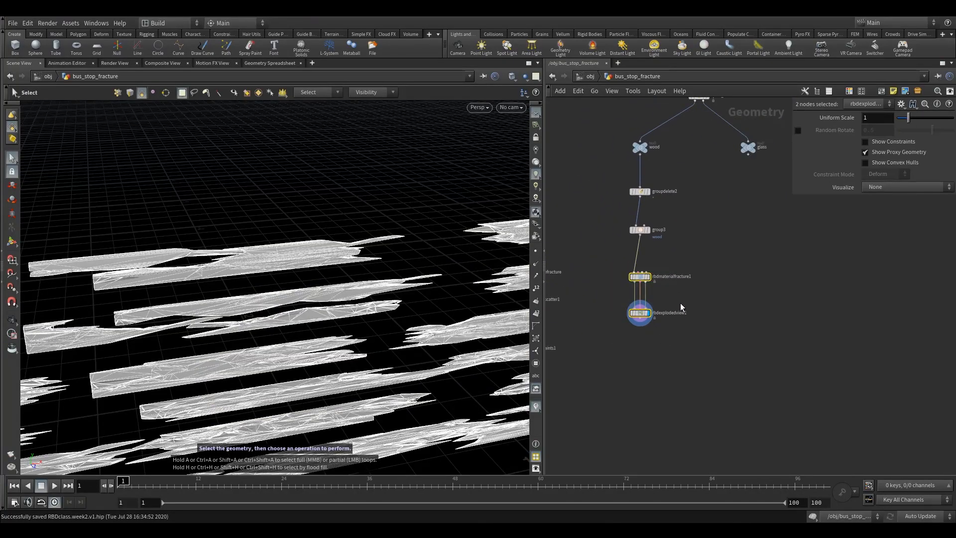
click(640, 276)
middle_drag(724, 274, 702, 320)
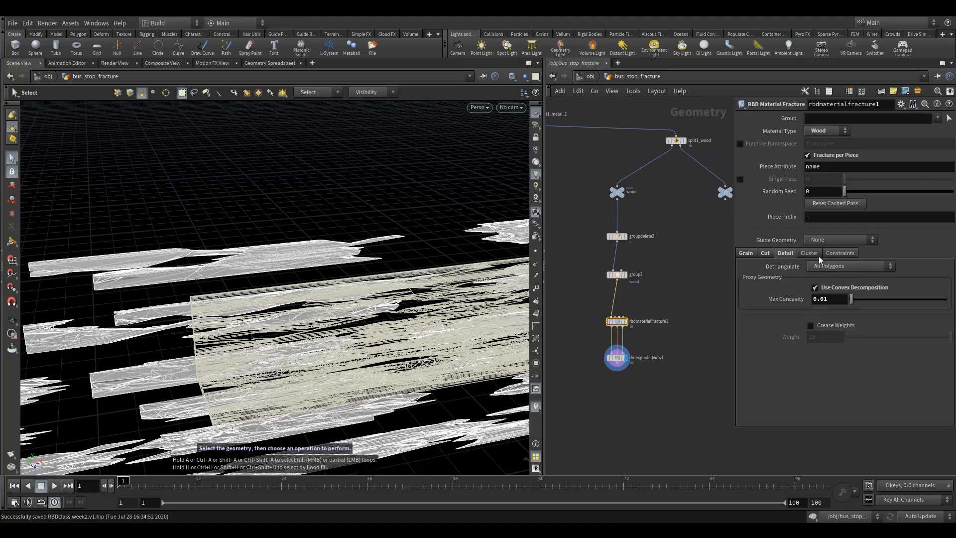
click(809, 253)
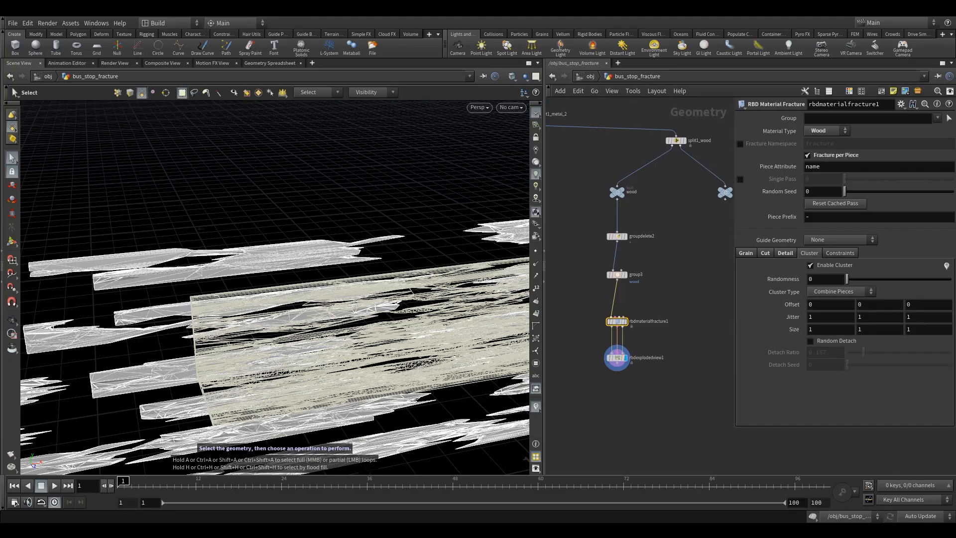
click(625, 322)
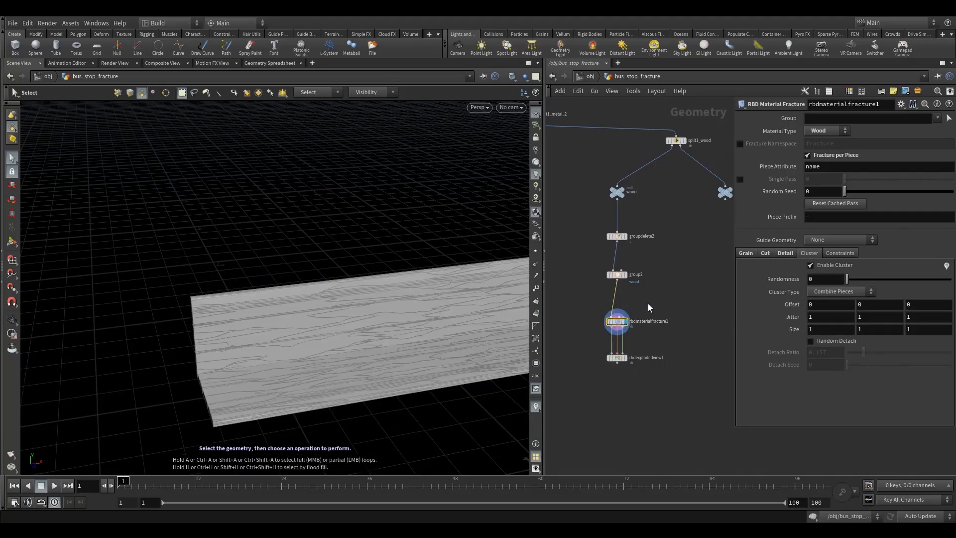
alt+middle_drag(450, 325, 314, 306)
alt+drag(314, 306, 348, 338)
drag(616, 358, 588, 363)
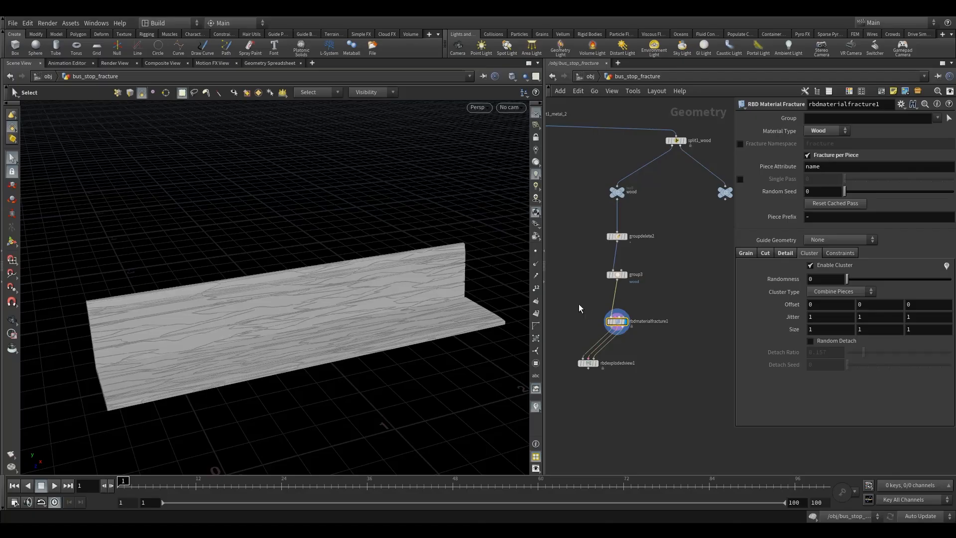
click(946, 266)
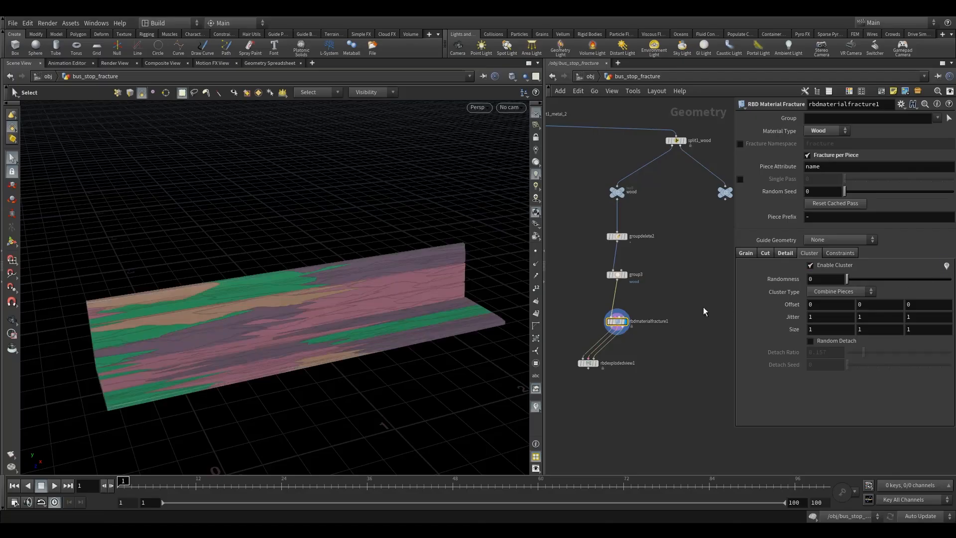
- Inspect the coloured clusters along the bench from several angles and disable clustering in rbdmaterialfracture1
alt+drag(320, 327, 453, 313)
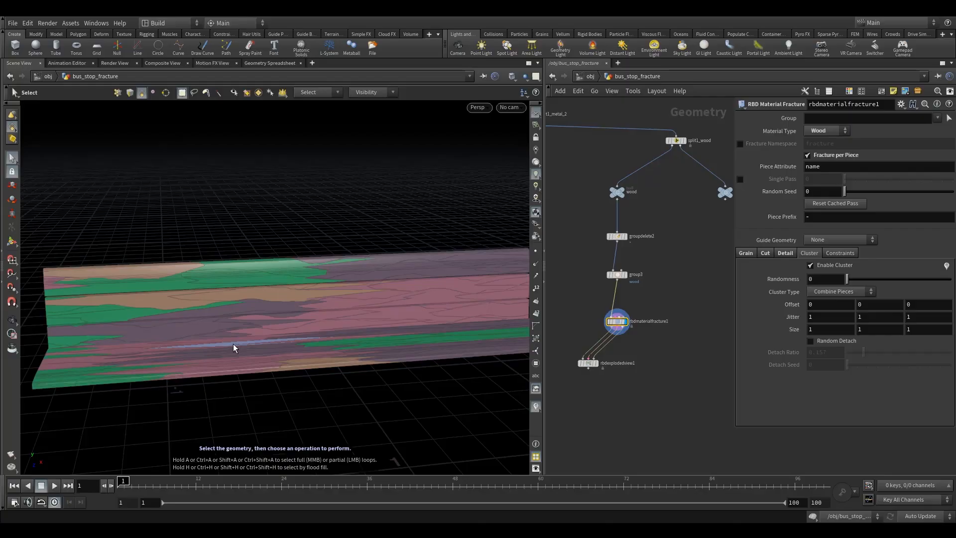
alt+drag(141, 360, 128, 390)
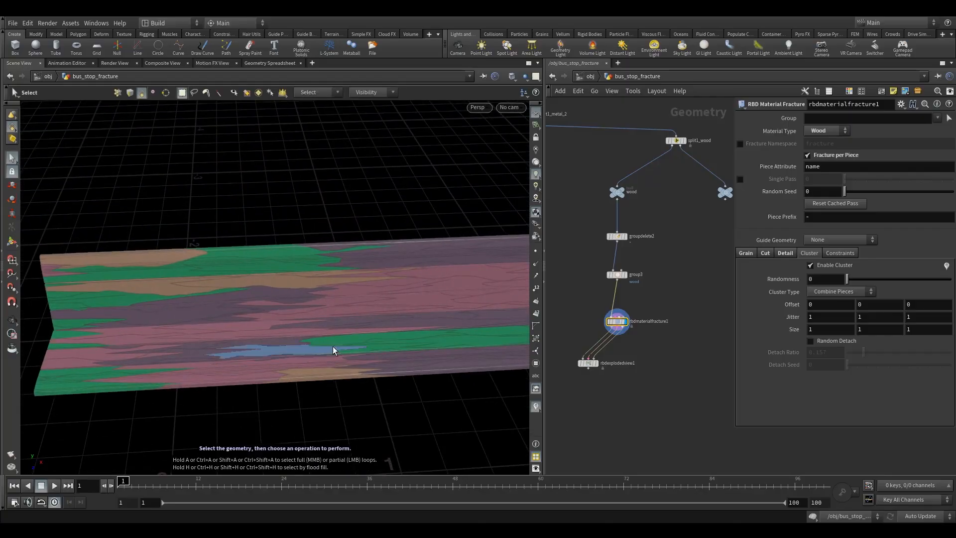
alt+drag(332, 346, 365, 285)
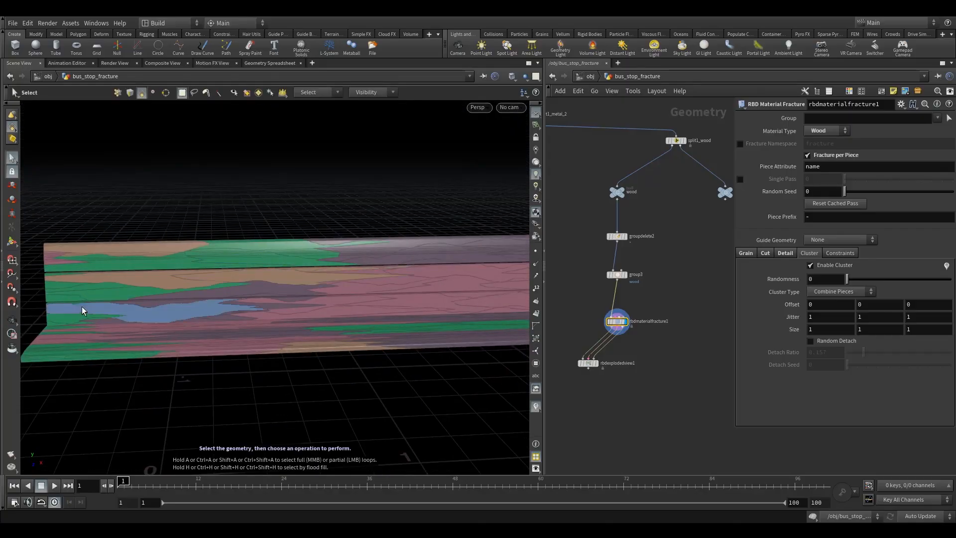
alt+drag(177, 301, 320, 319)
alt+right_drag(320, 319, 275, 345)
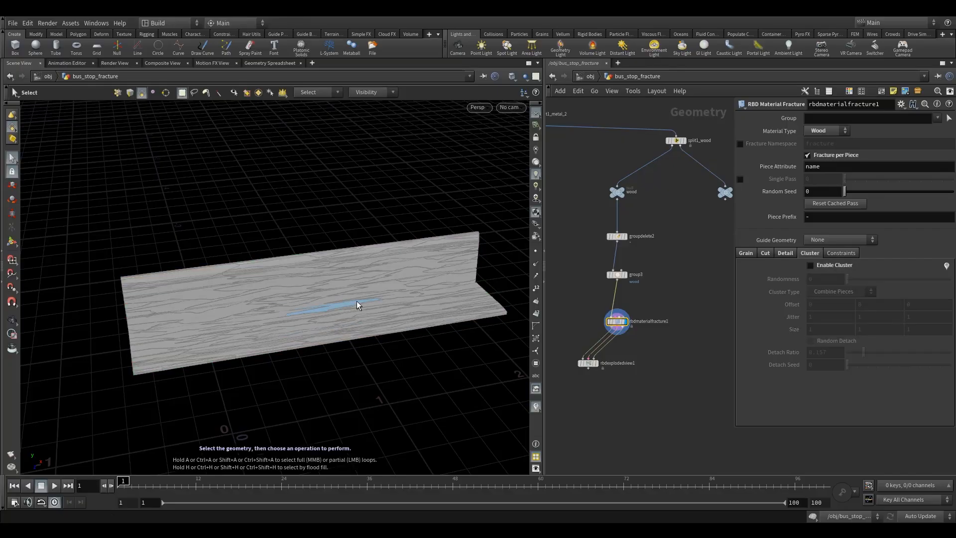
- In the constraint settings of rbdmaterialfracture1, enable Switch to Soft Constraint when Broken and constraint colors
click(841, 253)
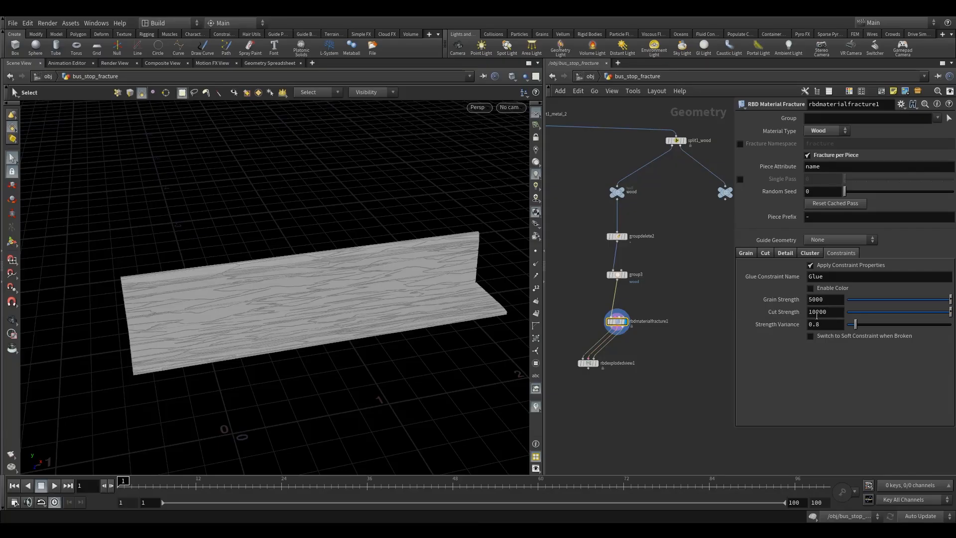
click(820, 336)
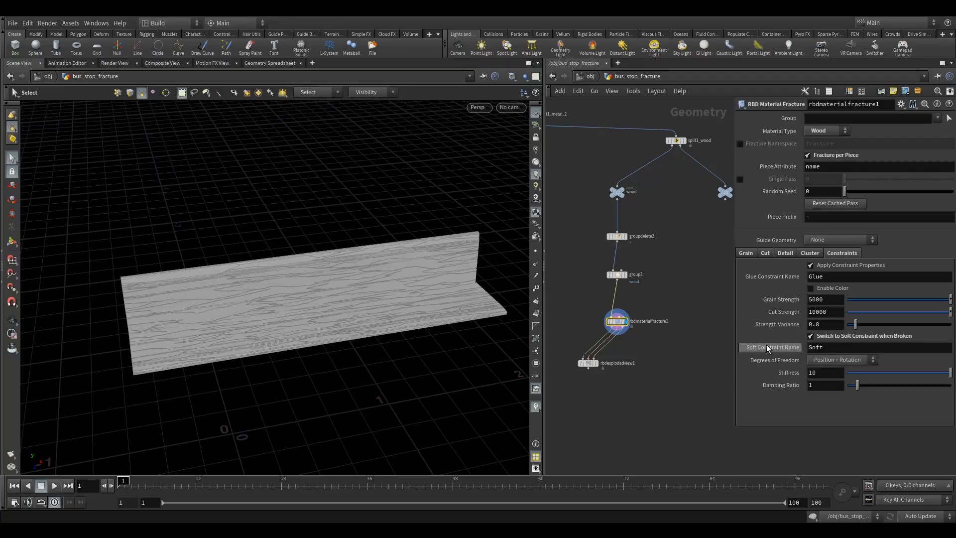
click(810, 288)
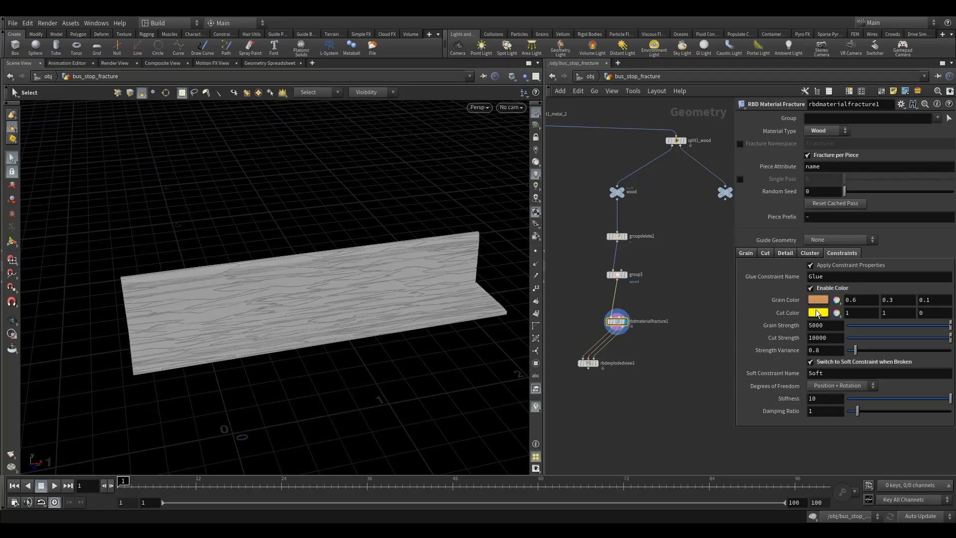
- Display rbdexplodedview1 with Show Constraints enabled and look over the coloured constraints between the pieces
click(595, 363)
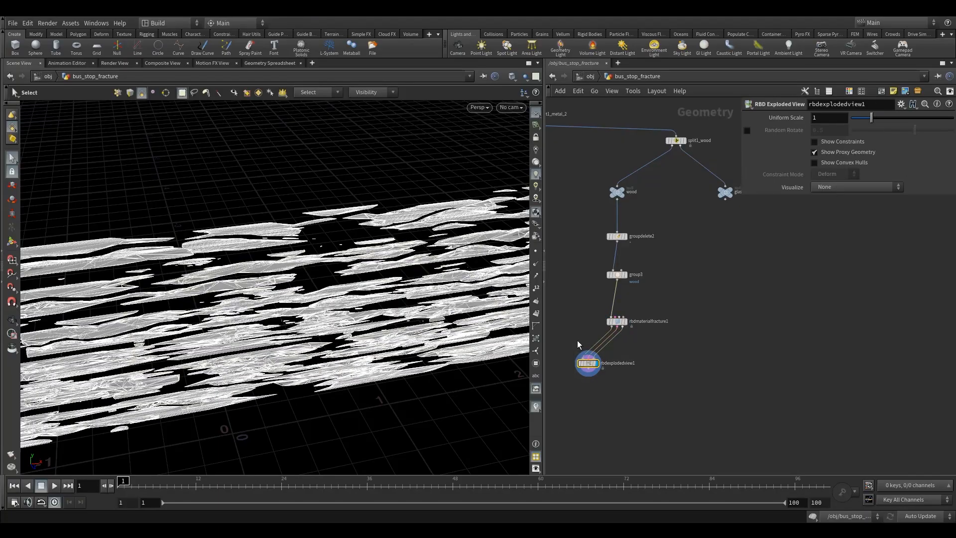
click(815, 143)
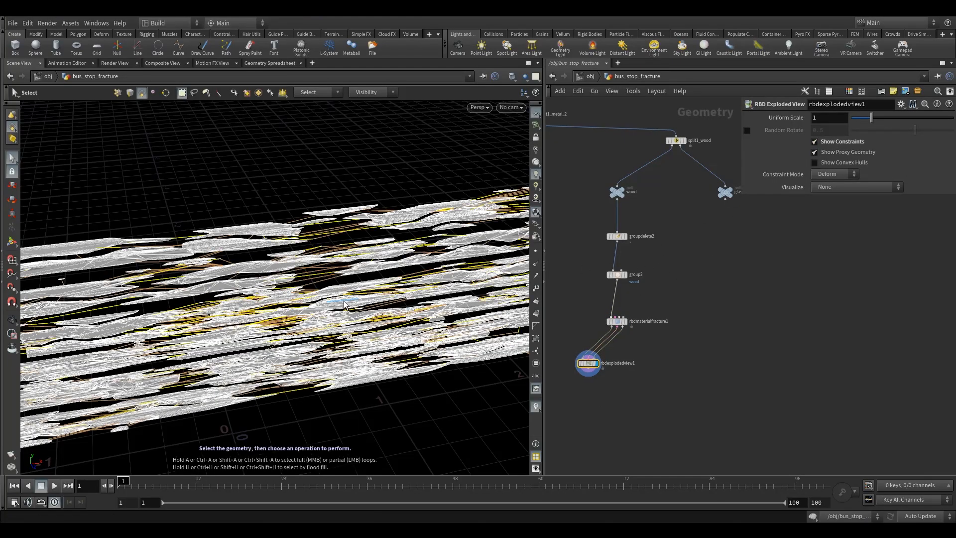
alt+drag(333, 305, 271, 256)
- Display rbdmaterialfracture1 again and add an RBD Convert Constraints node connected to its outputs
click(626, 316)
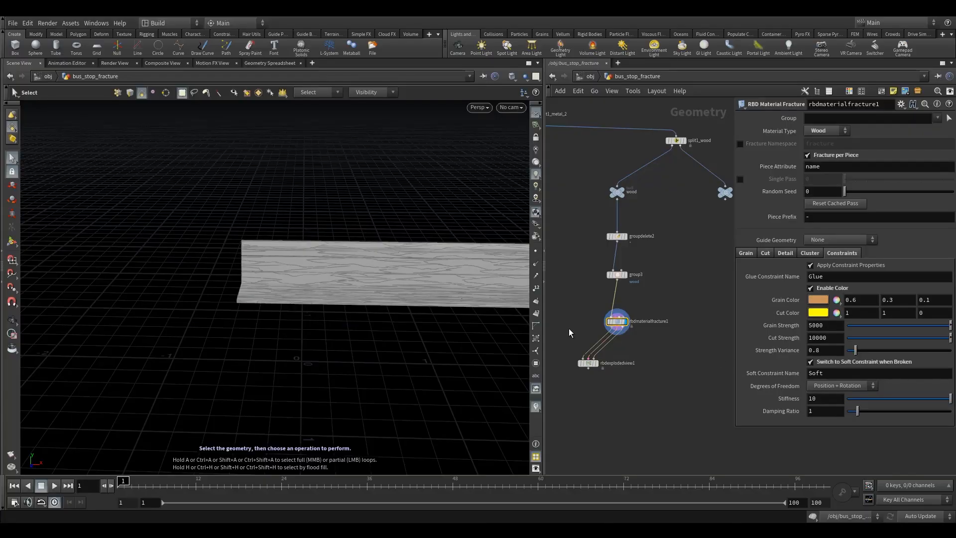
drag(588, 363, 573, 364)
alt+middle_drag(418, 312, 327, 299)
key(Tab)
text(r)
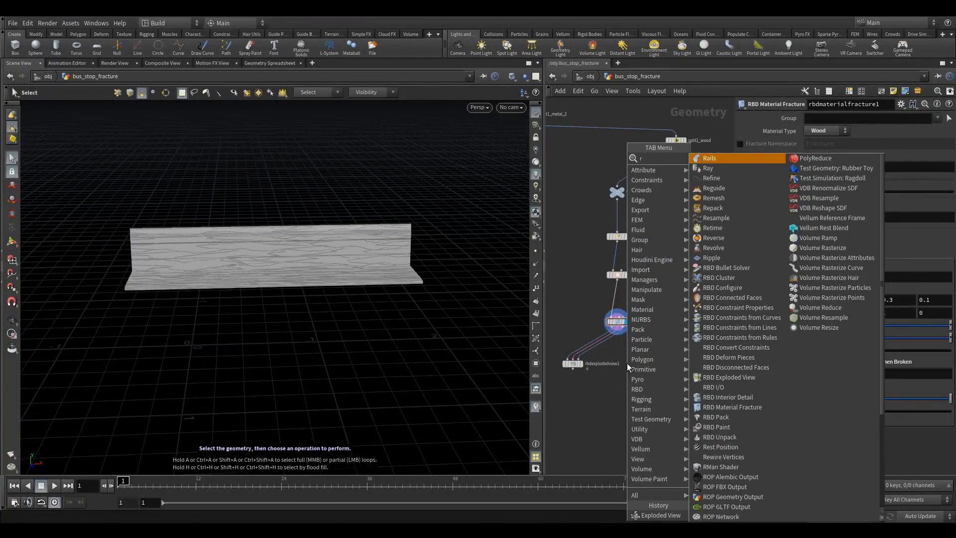
text(bdc)
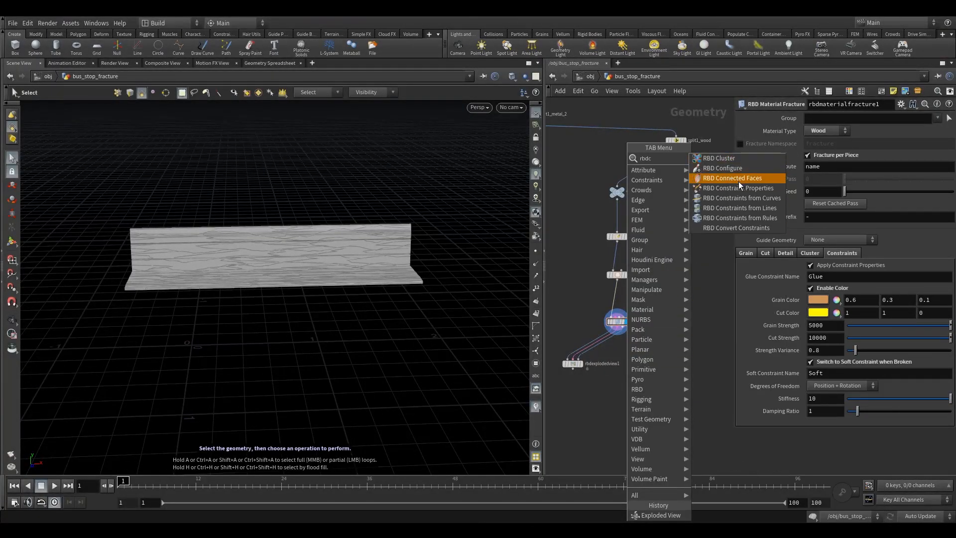
click(742, 222)
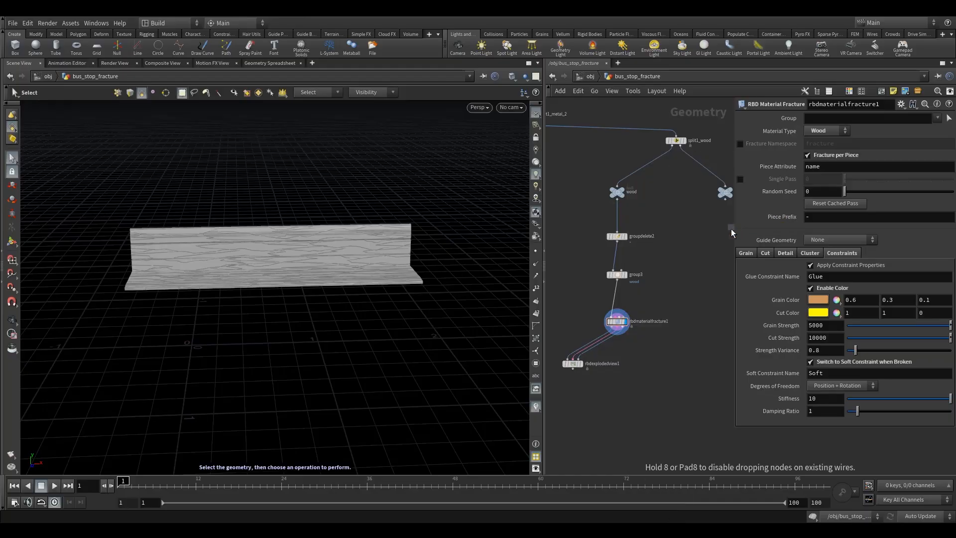
click(620, 348)
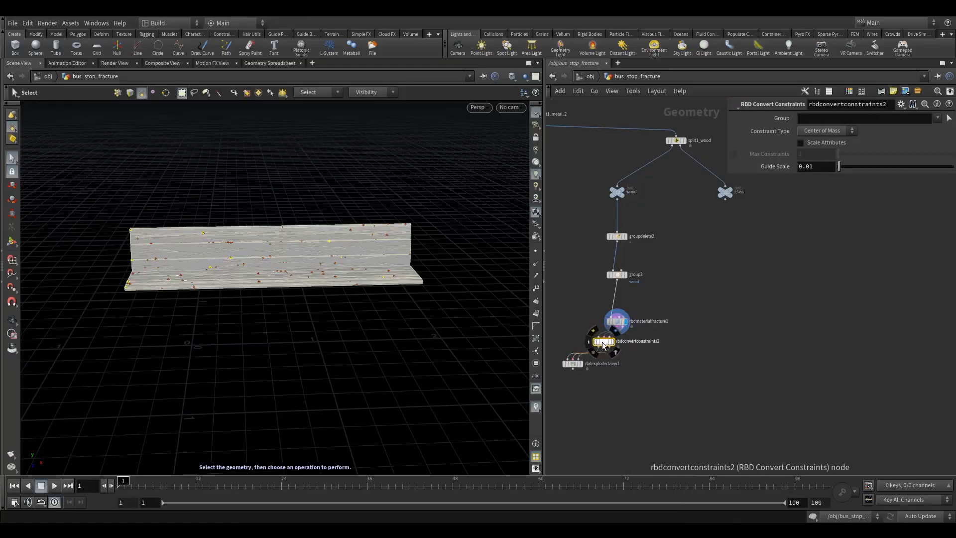
- Delete the disconnected rbdexplodedview1 node and zero in on the new constraint conversion node
click(573, 364)
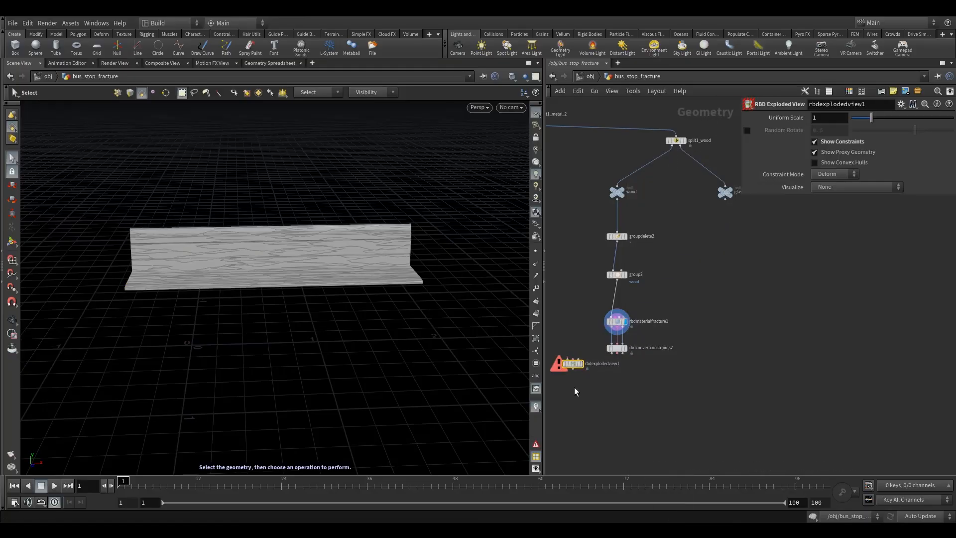
key(Delete)
scroll(618, 359, up, 5)
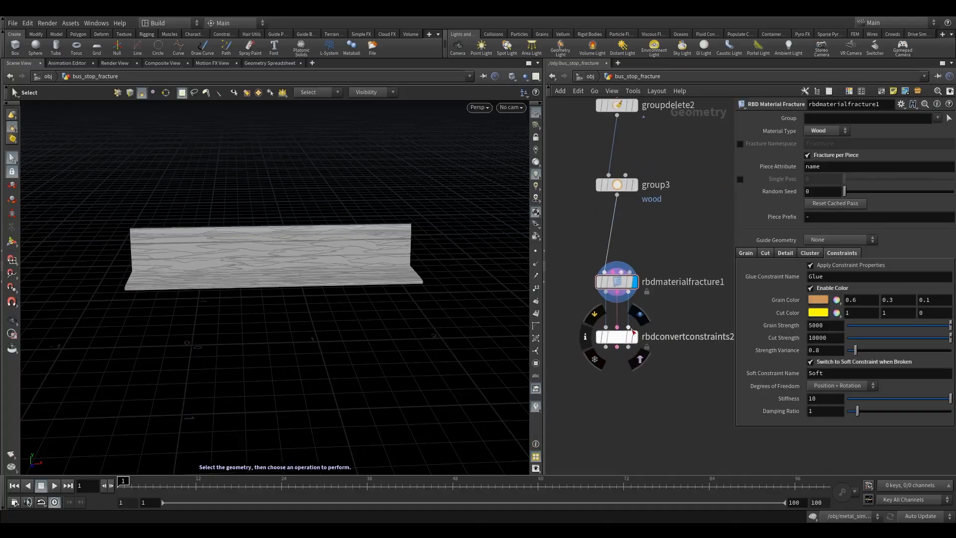
- Display rbdconvertconstraints2, set its Constraint Type to Surface Points and look closely at the constraint points on the bench
click(626, 336)
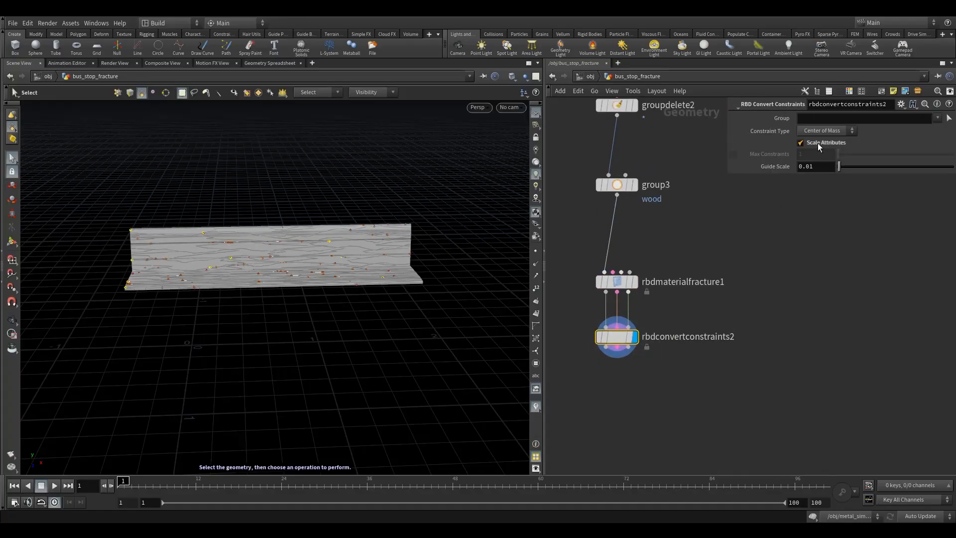
click(825, 130)
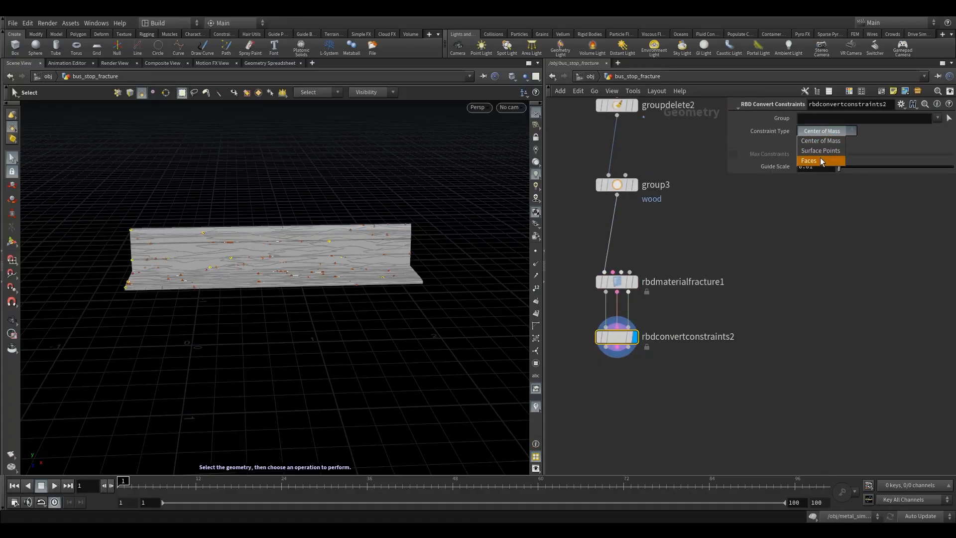
click(820, 151)
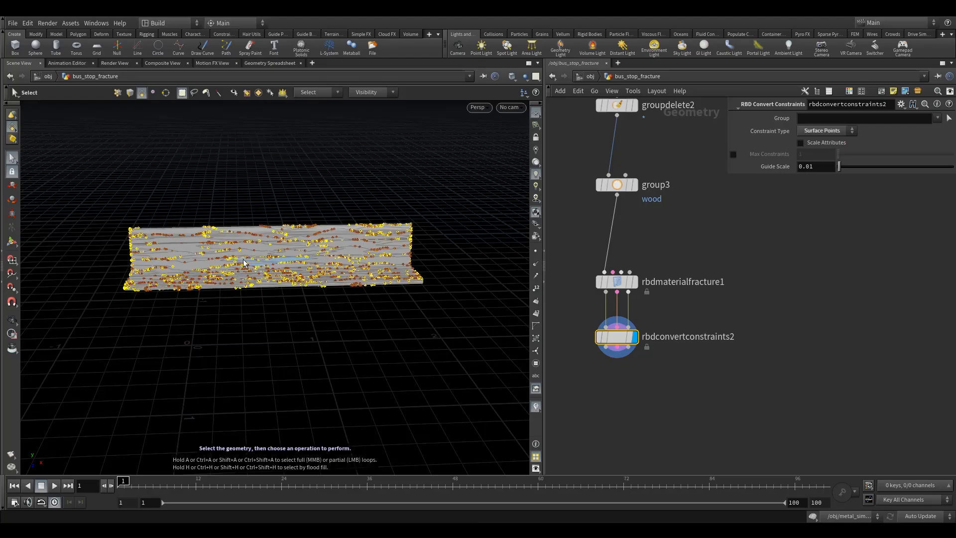
alt+drag(245, 263, 214, 260)
alt+right_drag(214, 260, 349, 266)
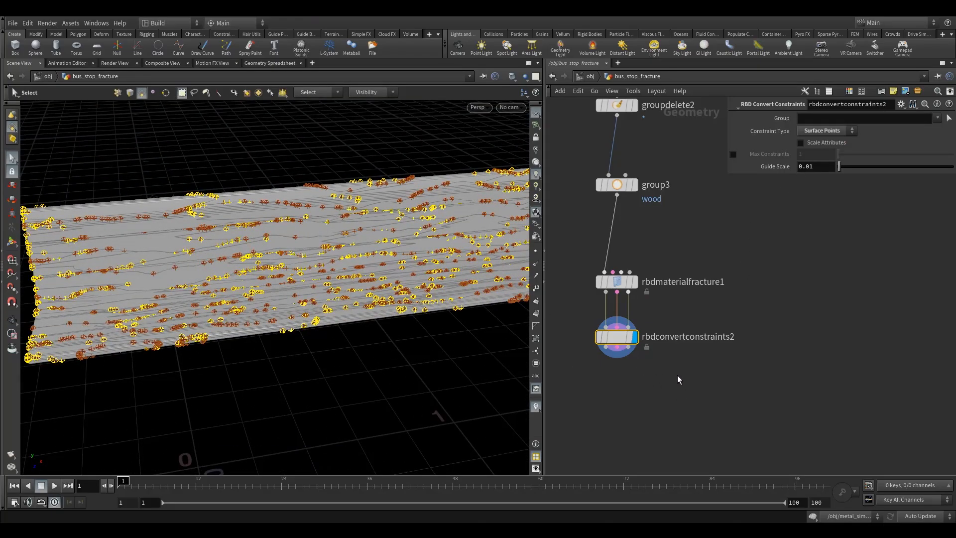
- Insert a Group Create node on the constraint wire between rbdmaterialfracture1 and rbdconvertconstraints2, spacing the nodes out in a straight column
drag(623, 341, 626, 437)
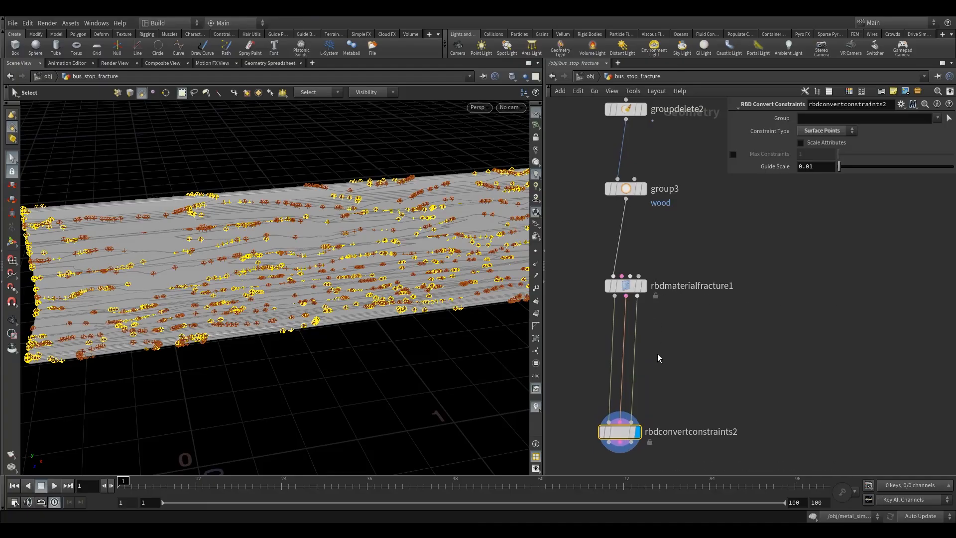
key(Tab)
text(gr)
click(772, 160)
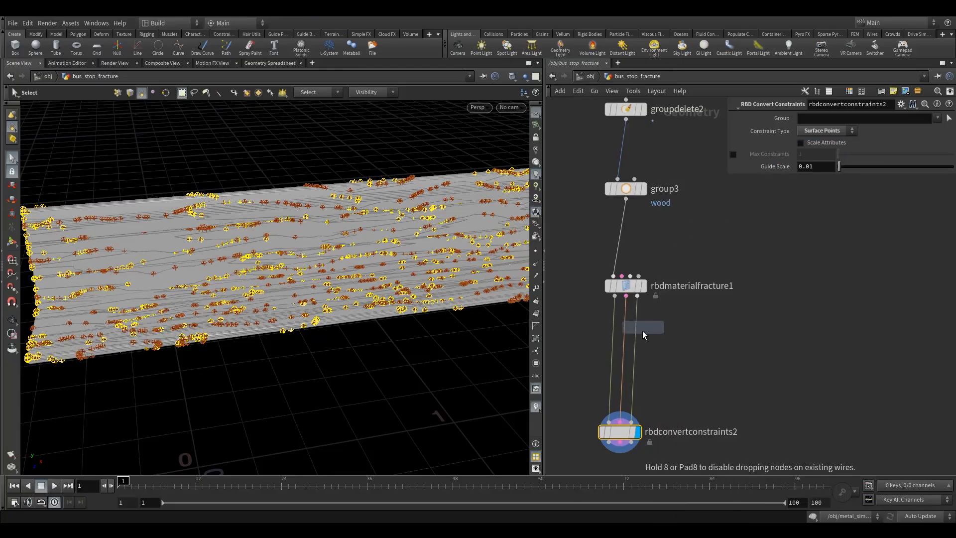
click(627, 333)
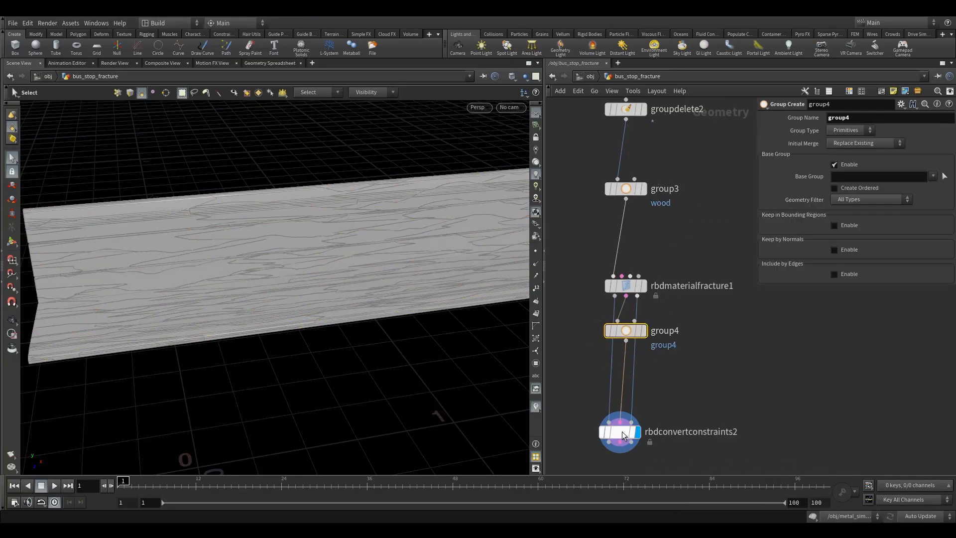
drag(622, 431, 629, 431)
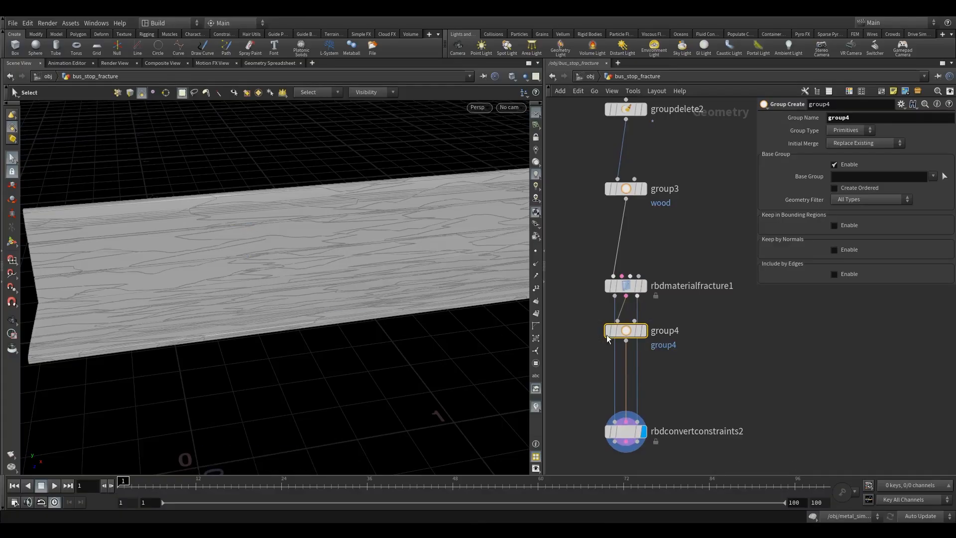
drag(626, 332, 627, 343)
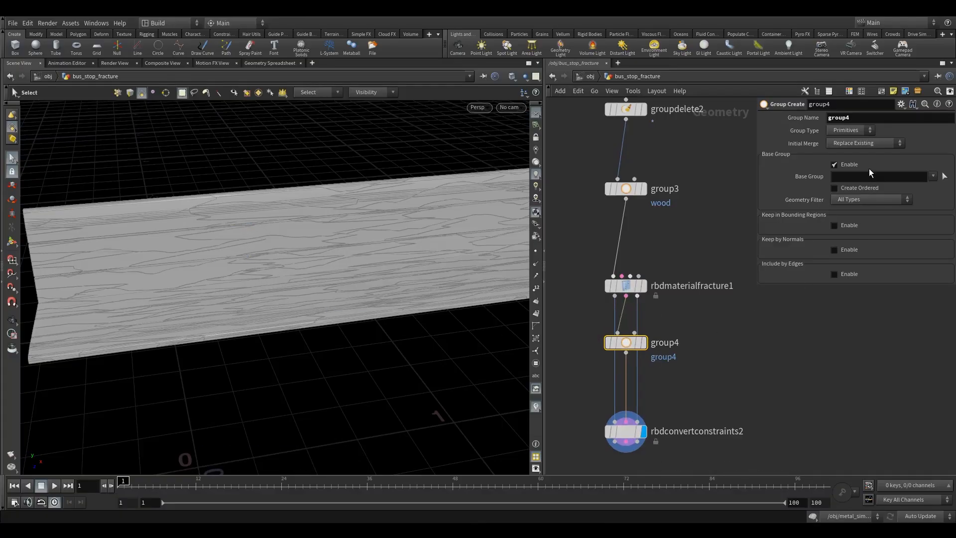
- Set the Group Name of group4 to wood
double_click(870, 121)
text(w)
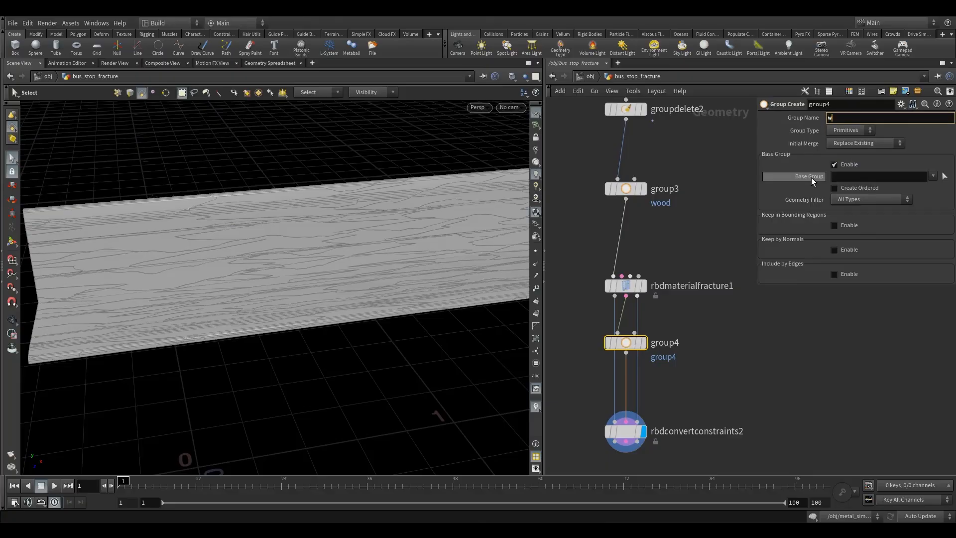
text(ood)
key(Return)
- Duplicate the wood group node group4 and place the copy between it and rbdconvertconstraints2
drag(626, 342, 684, 365)
drag(623, 371, 615, 297)
drag(683, 369, 625, 373)
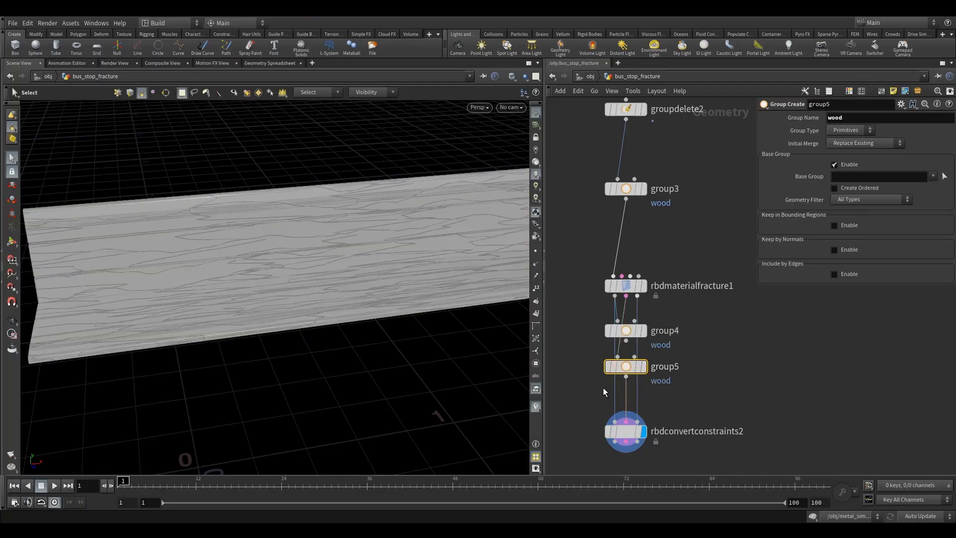
- Route the geometry and proxy wires around the group nodes with a dot on each, removing the stray dot from group4's output
alt+drag(614, 390, 568, 367)
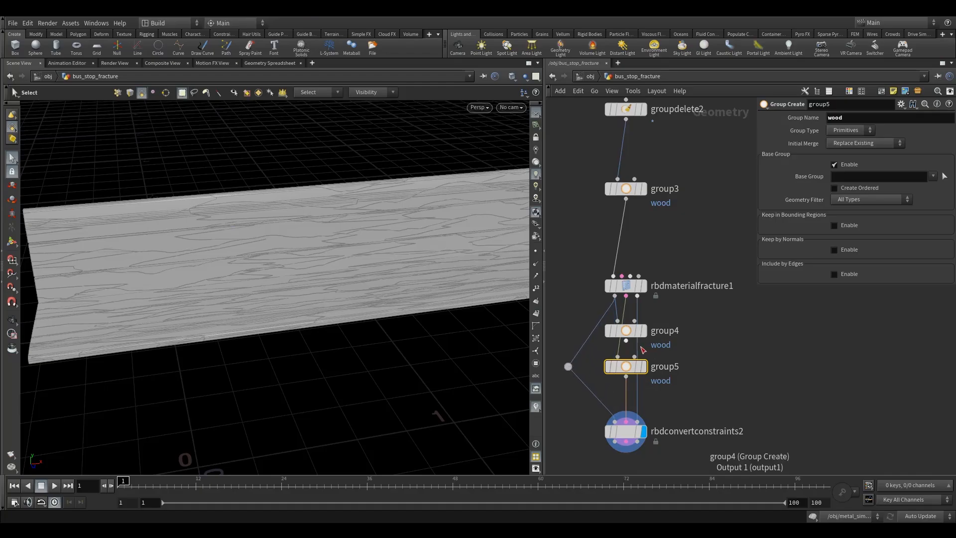
drag(626, 341, 711, 349)
key(Escape)
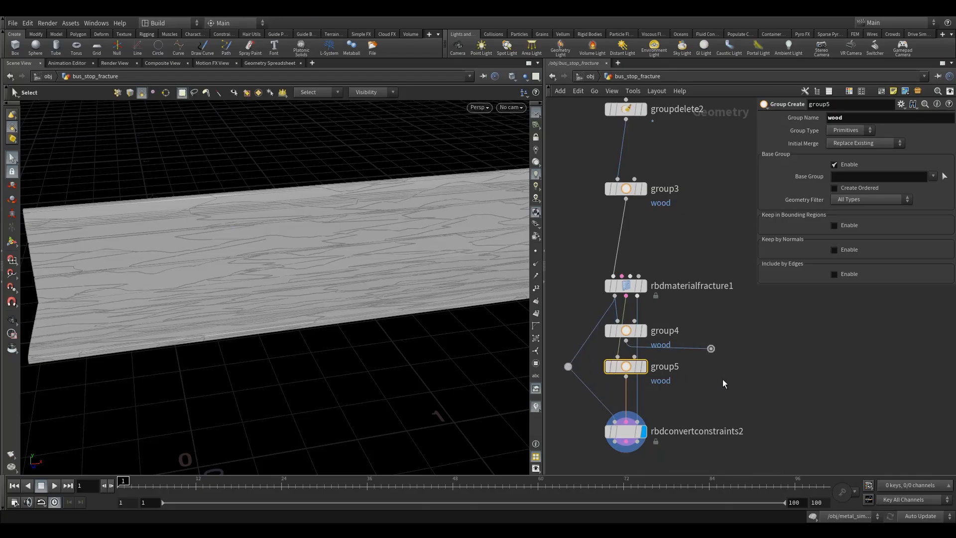
key(Delete)
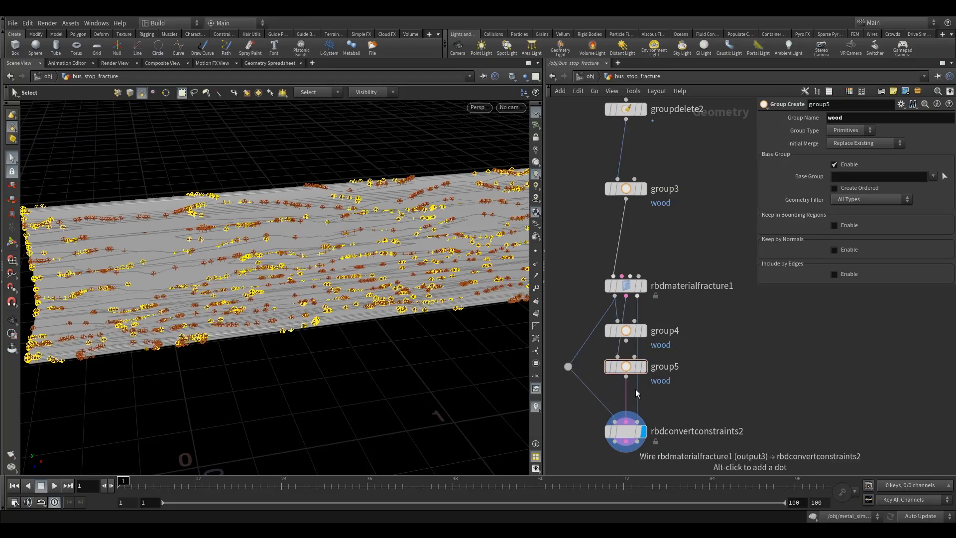
alt+drag(635, 389, 721, 377)
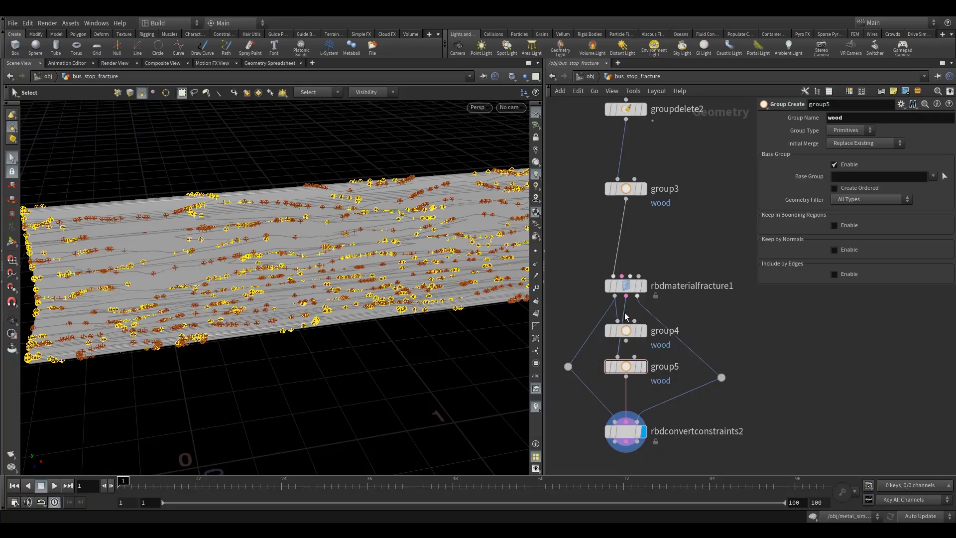
- Wire the constraint output of rbdmaterialfracture1 into group4, chain group4 into group5 and display group5
drag(616, 310, 626, 297)
drag(625, 340, 617, 357)
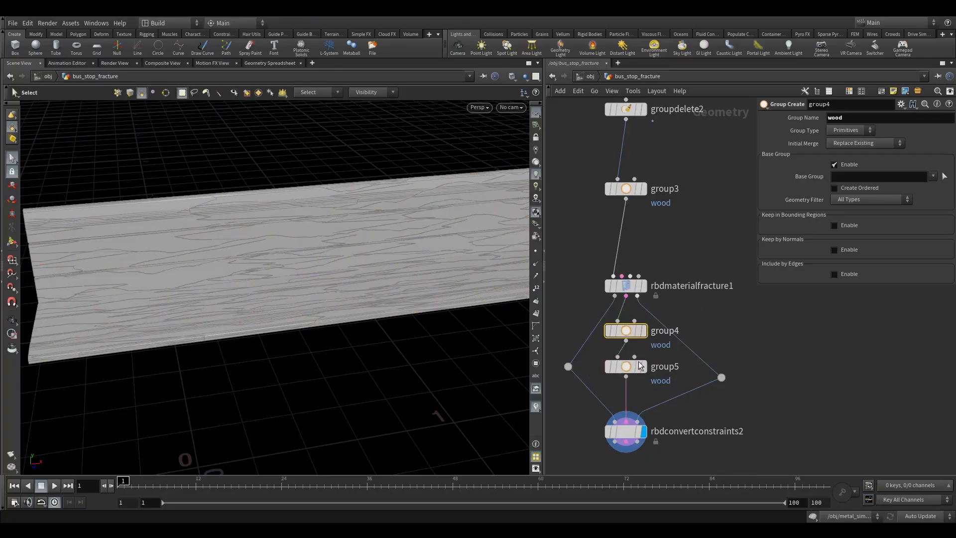
click(650, 351)
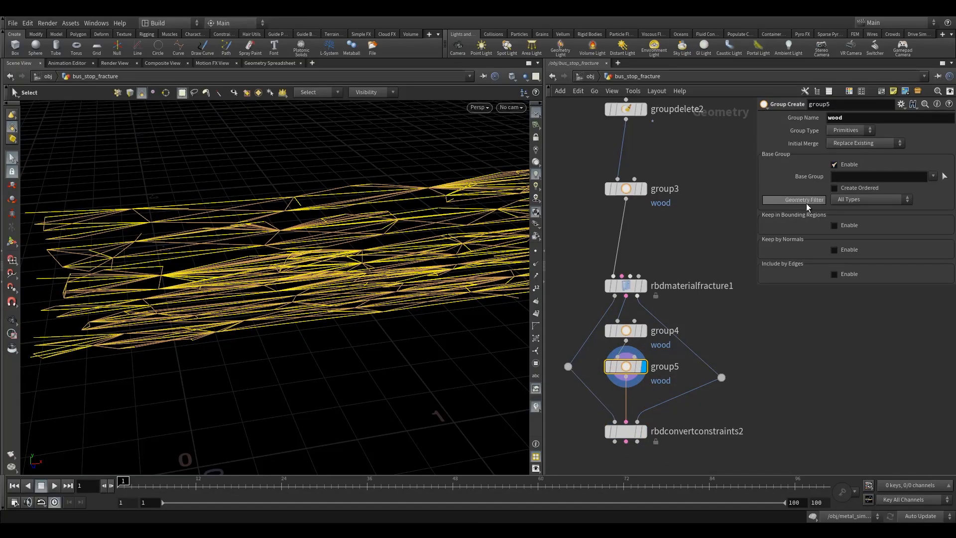
- Enable Keep in Bounding Regions on group5 and set the bounding box size to 0.5, 2, 2
click(835, 225)
alt+right_drag(391, 281, 344, 299)
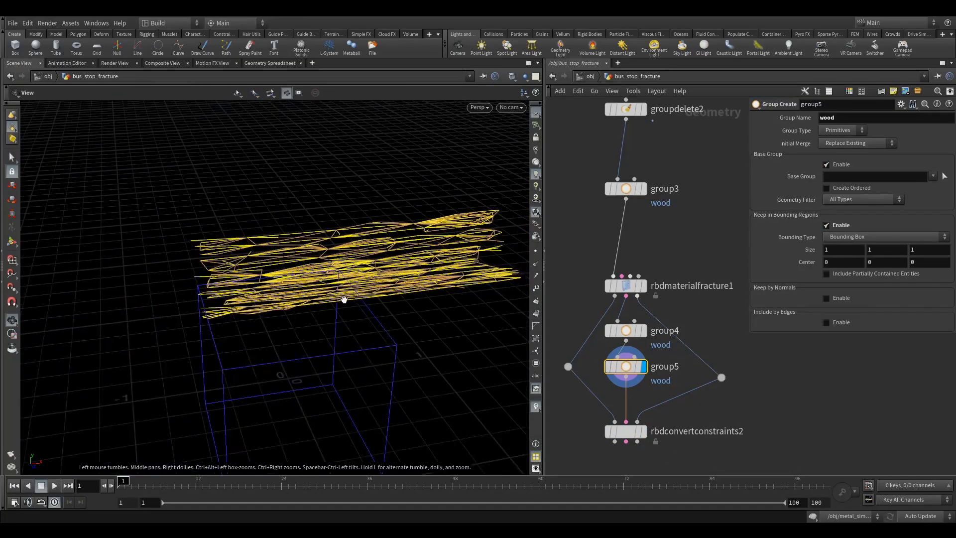
alt+middle_drag(344, 299, 276, 264)
alt+drag(282, 239, 272, 220)
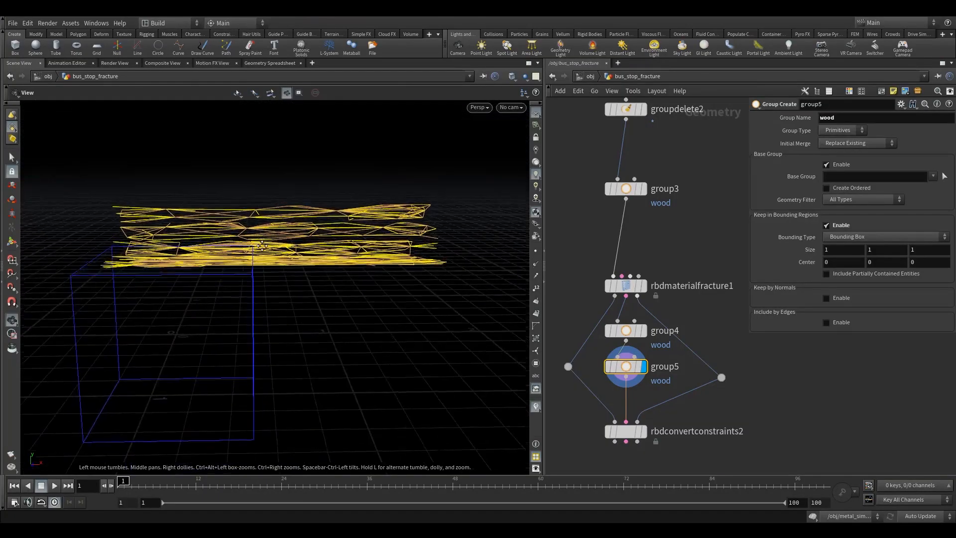
alt+middle_drag(272, 220, 274, 239)
alt+right_drag(274, 239, 277, 284)
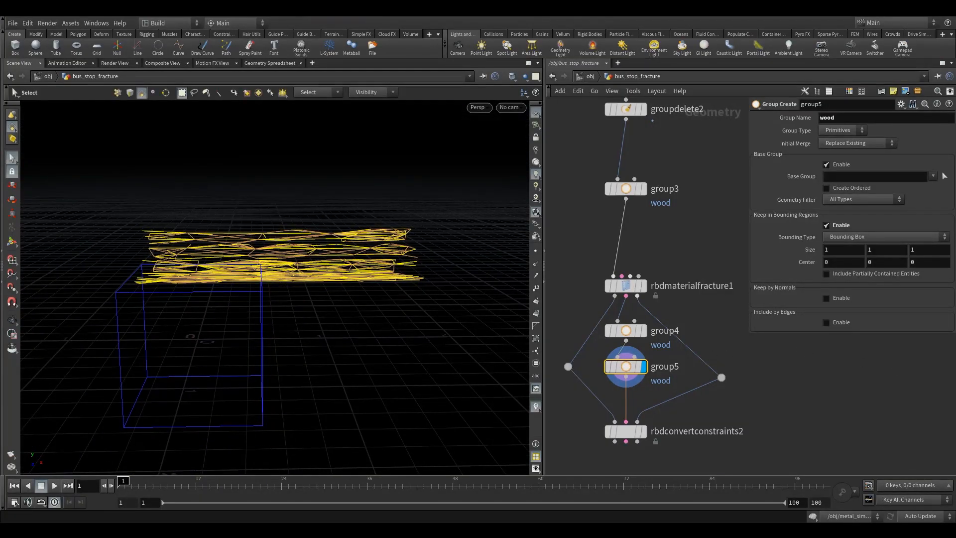
click(853, 247)
text(.5)
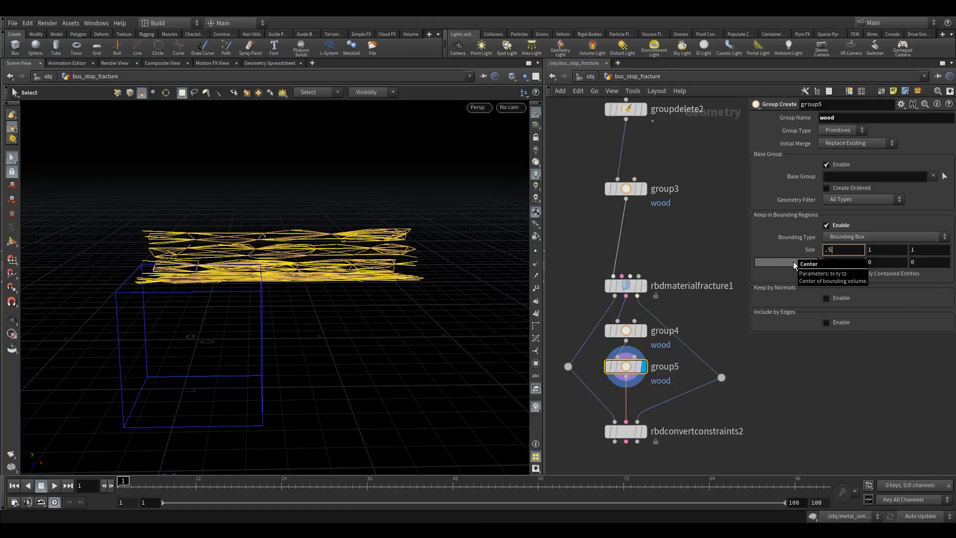
key(Tab)
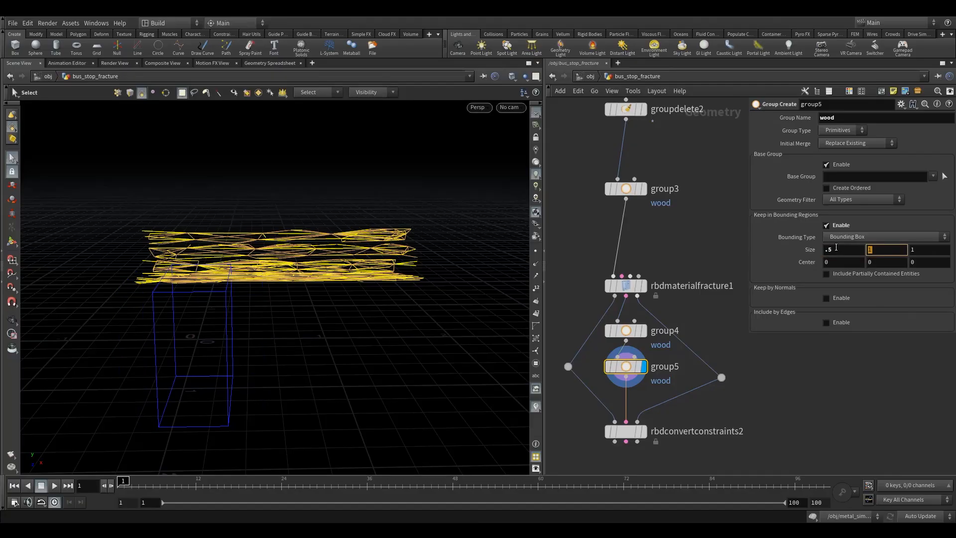
key(Tab)
text(2)
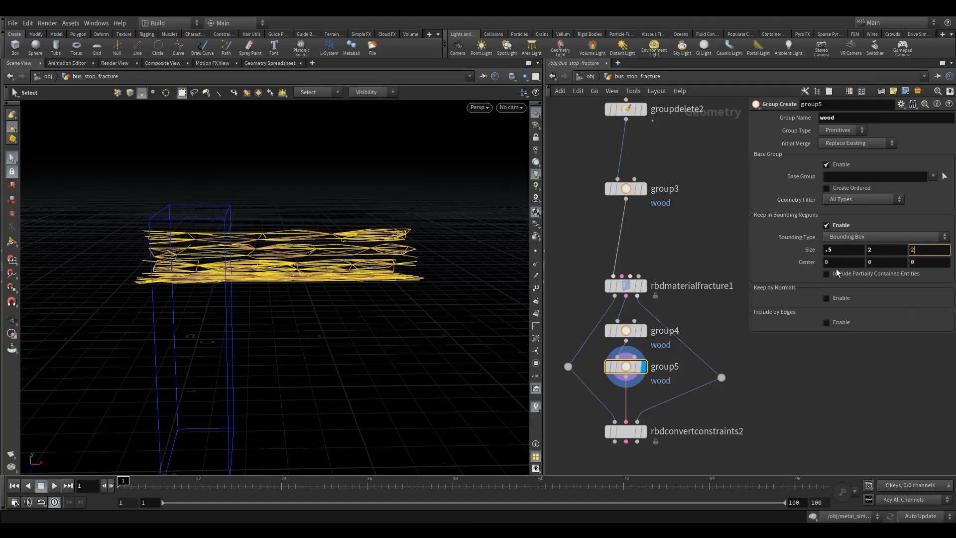
- Set the bounding box's X center to 0.7 and include partially contained entities in group5
key(Tab)
text(.)
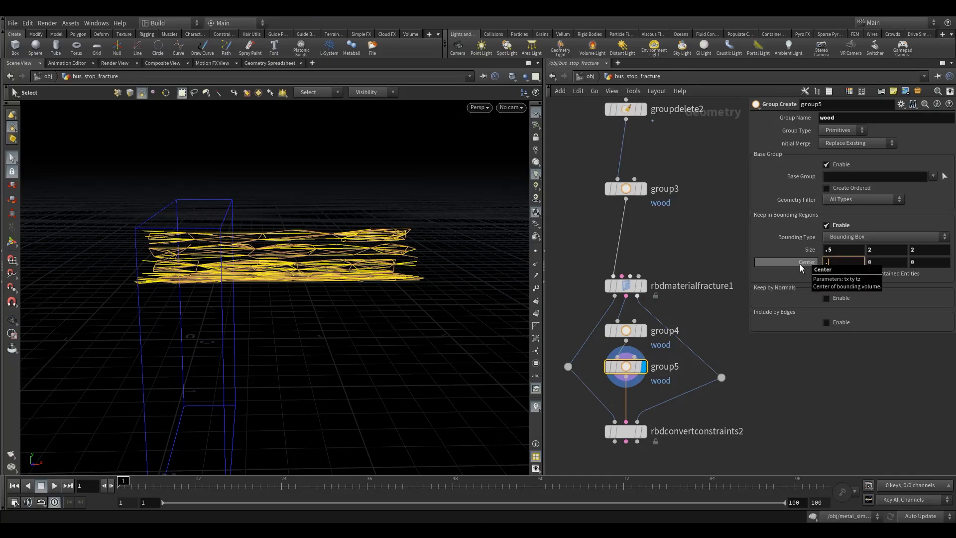
text(7)
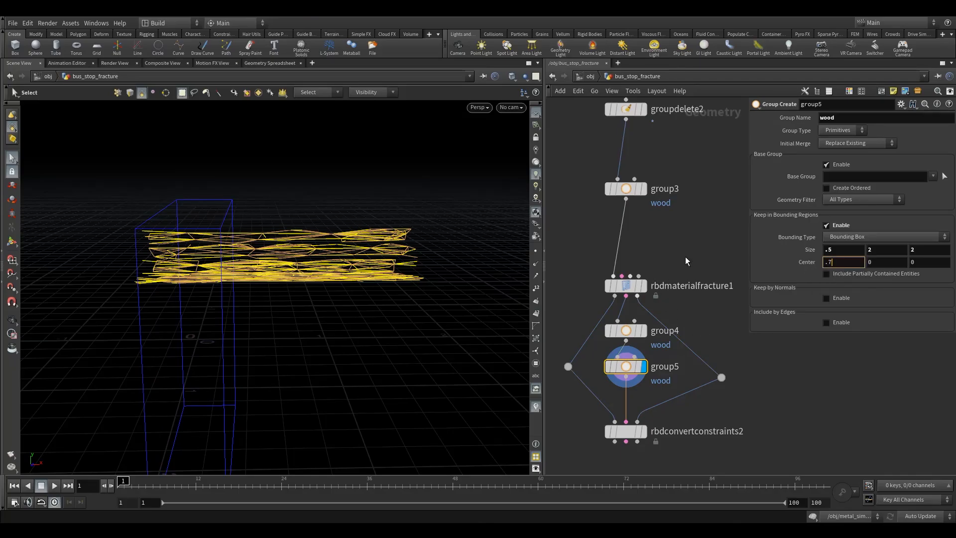
key(Return)
alt+drag(311, 248, 324, 277)
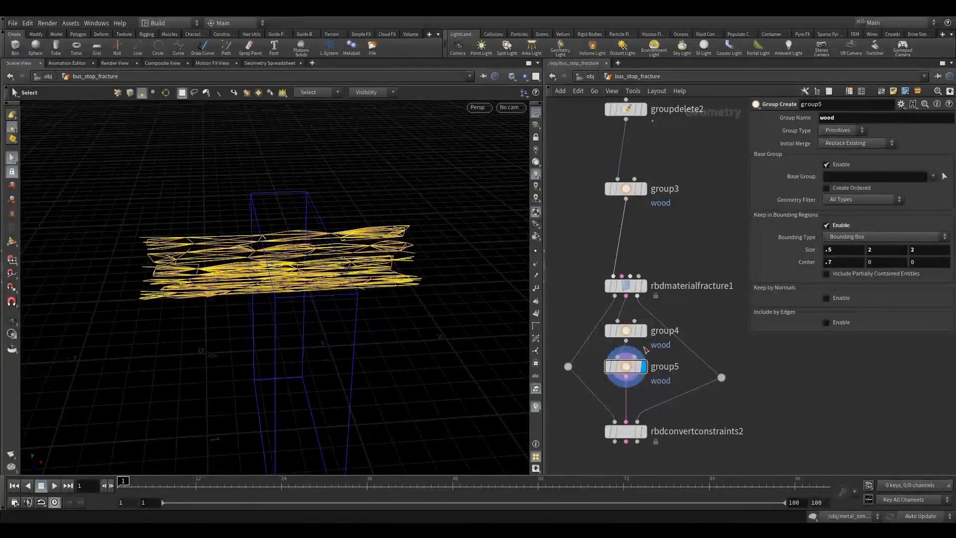
drag(628, 368, 629, 378)
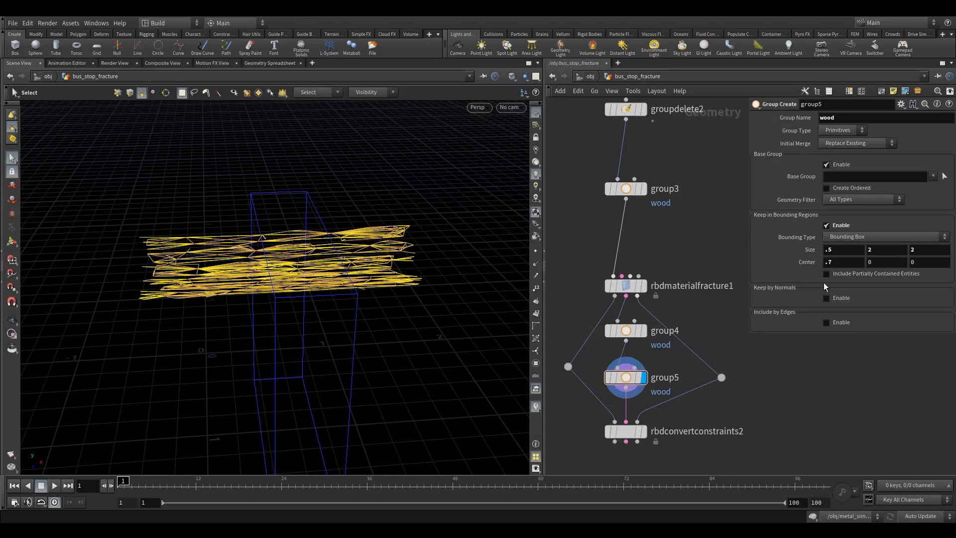
click(840, 274)
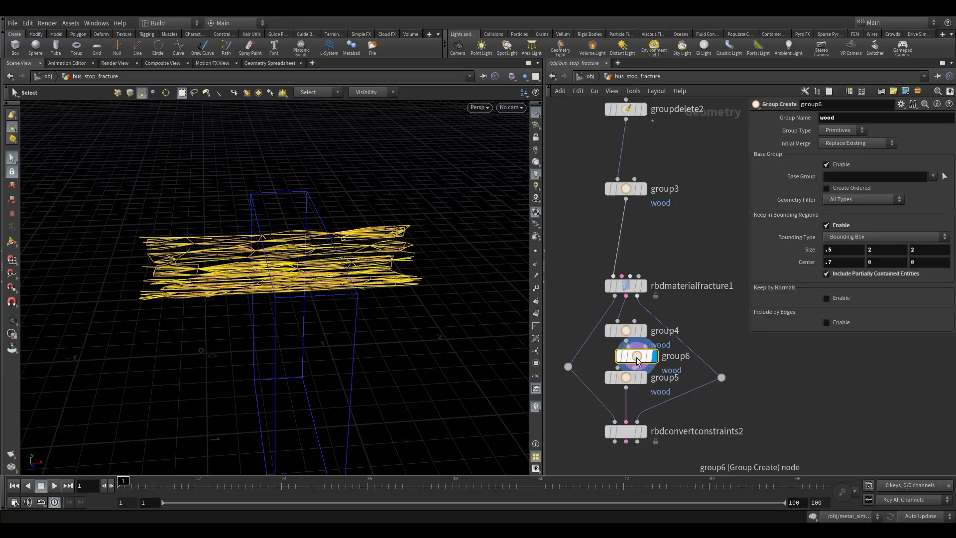
- Rename the group made by group5 to weakWood
click(626, 330)
click(626, 377)
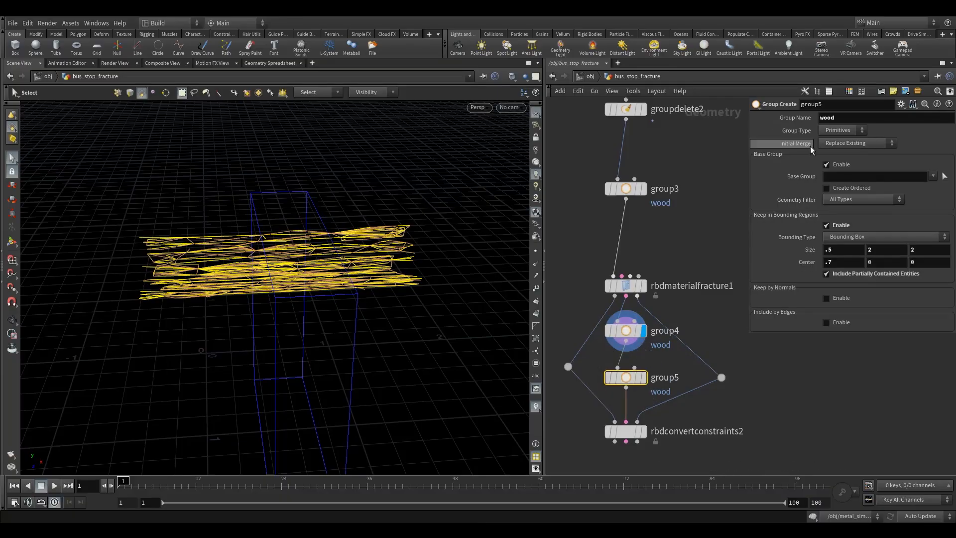
click(819, 117)
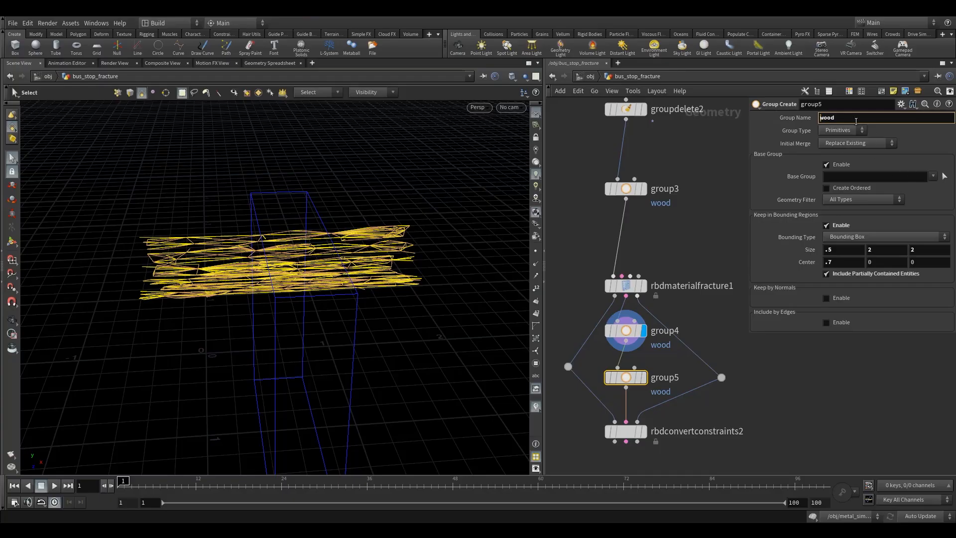
text(weak)
click(685, 248)
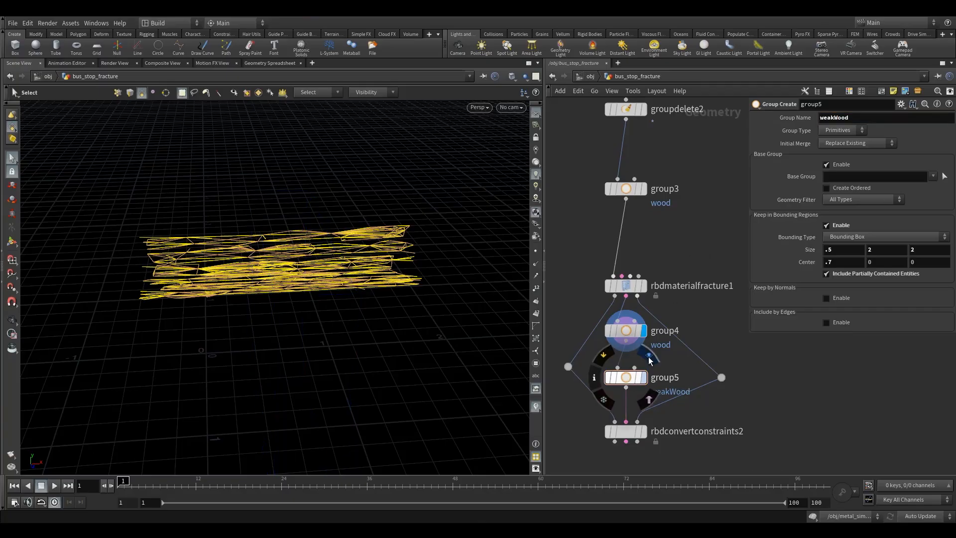
- Display group5 and align the dot on the proxy wire with the dot on the geometry wire
click(650, 360)
click(623, 377)
alt+drag(273, 257, 266, 236)
alt+drag(298, 264, 256, 301)
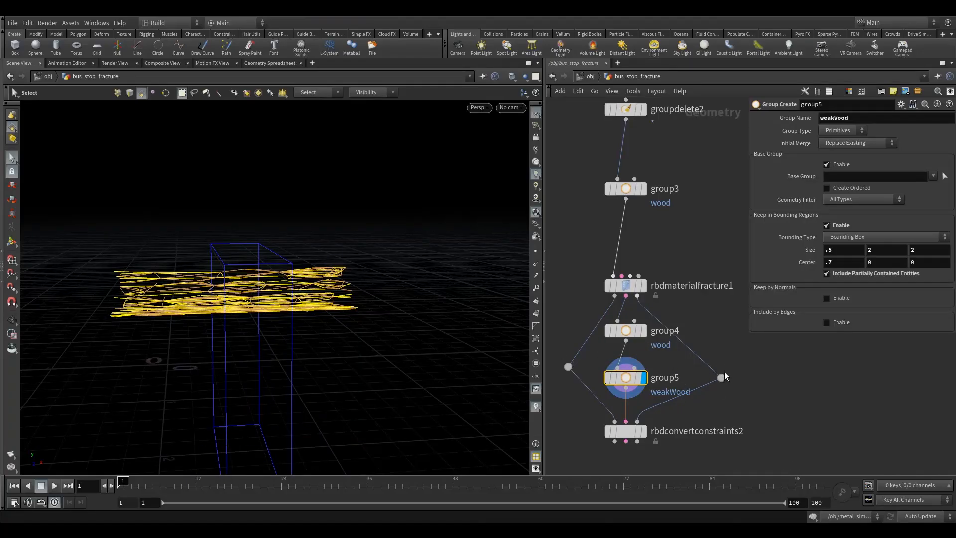
drag(724, 372, 709, 364)
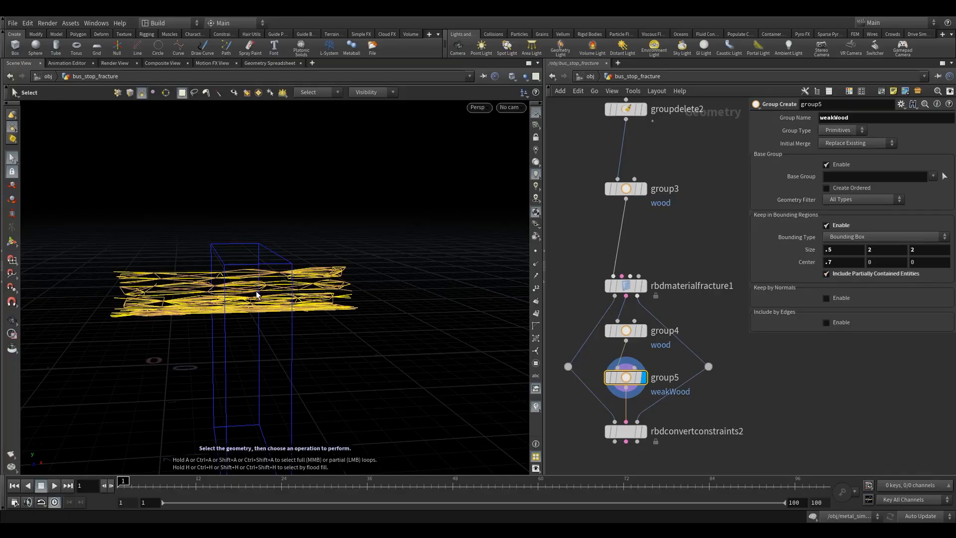
- Look closely at the constraint lines crossing the weakWood bounding box
alt+right_drag(227, 272, 283, 269)
alt+drag(284, 269, 279, 294)
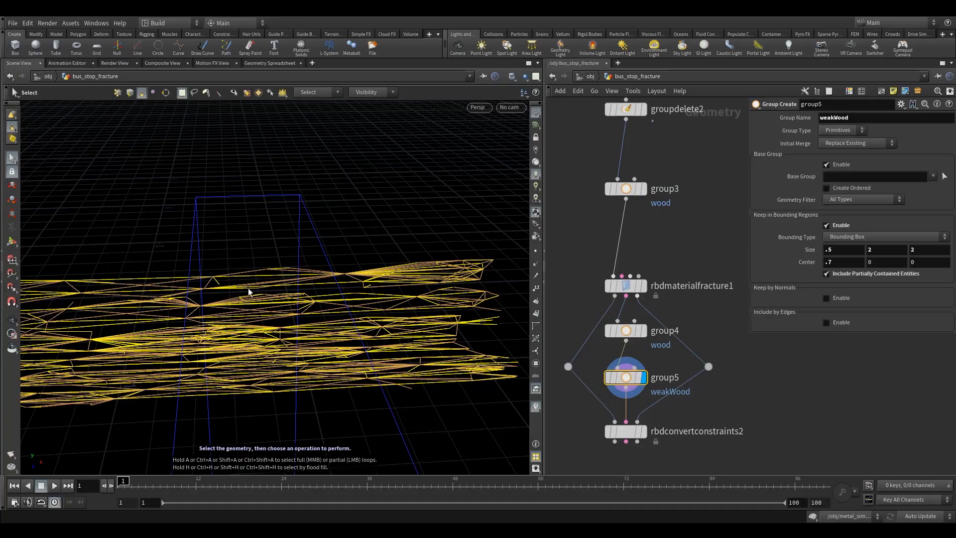
alt+right_drag(264, 311, 236, 291)
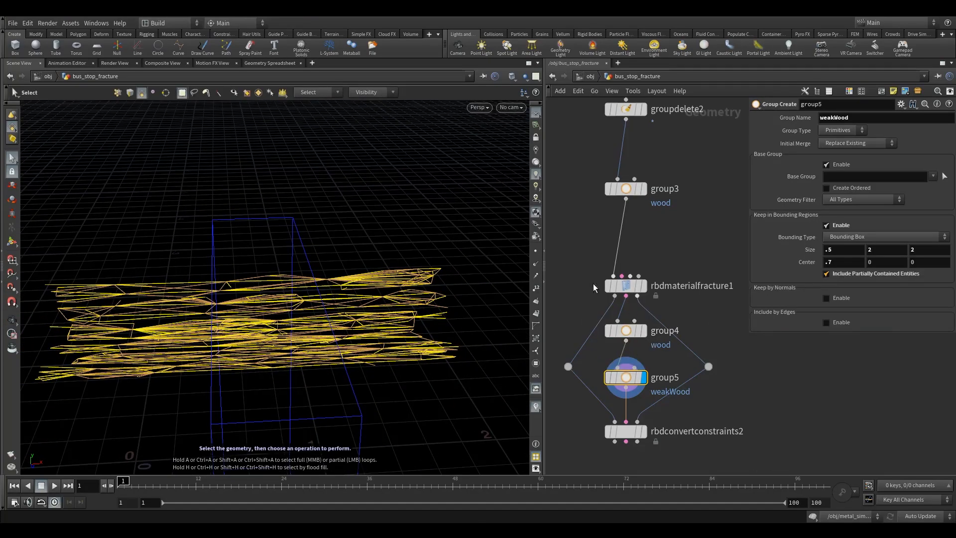
- Turn off the constraint colors in rbdmaterialfracture1 and inspect group5's weakWood selection with its bounding box handle active
mouse_move(576, 272)
mouse_down()
mouse_move(641, 306)
mouse_move(576, 277)
mouse_up()
click(11, 242)
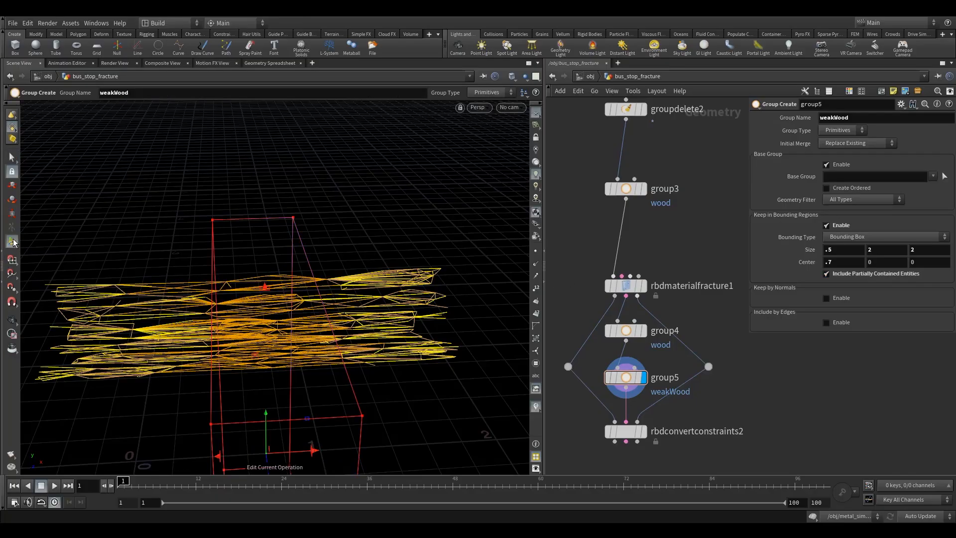
click(607, 286)
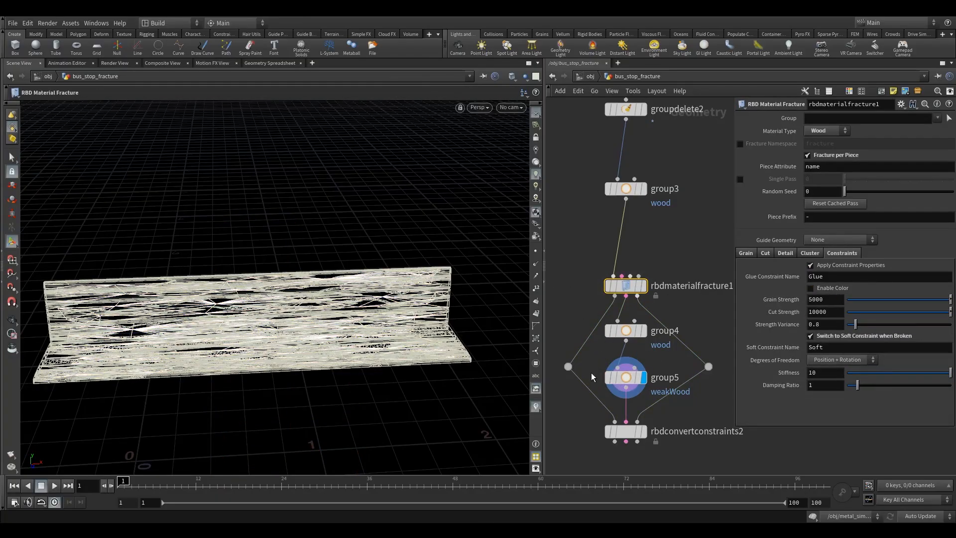
click(620, 377)
key(Escape)
mouse_move(293, 357)
alt+mouse_down()
mouse_move(273, 323)
mouse_move(313, 335)
mouse_move(289, 354)
alt+mouse_up()
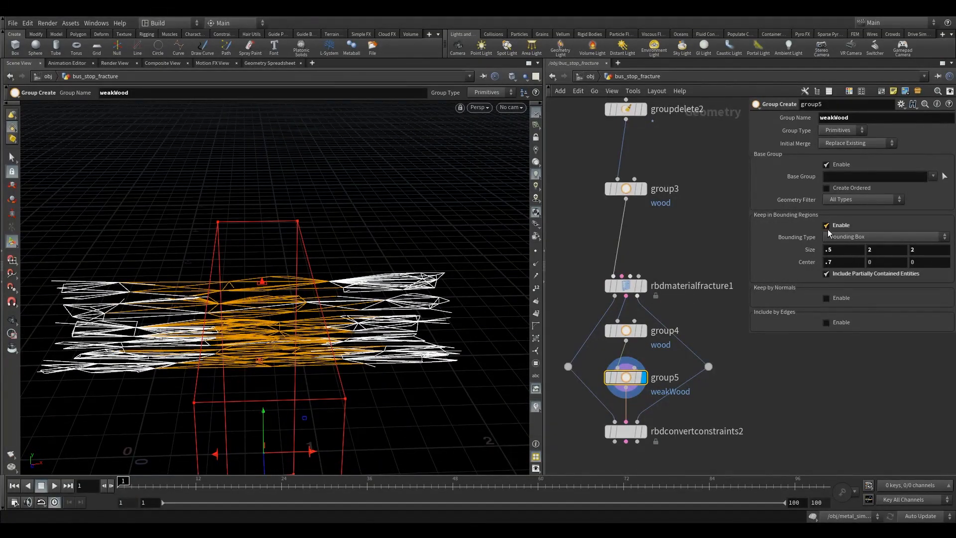
- Enable the constraint colors in rbdmaterialfracture1 and display the result of rbdconvertconstraints2
click(626, 286)
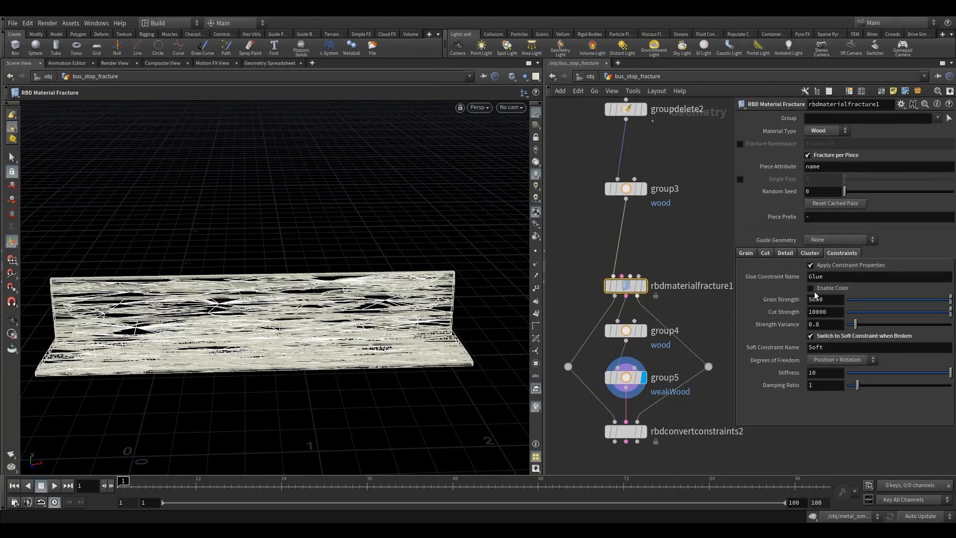
click(818, 290)
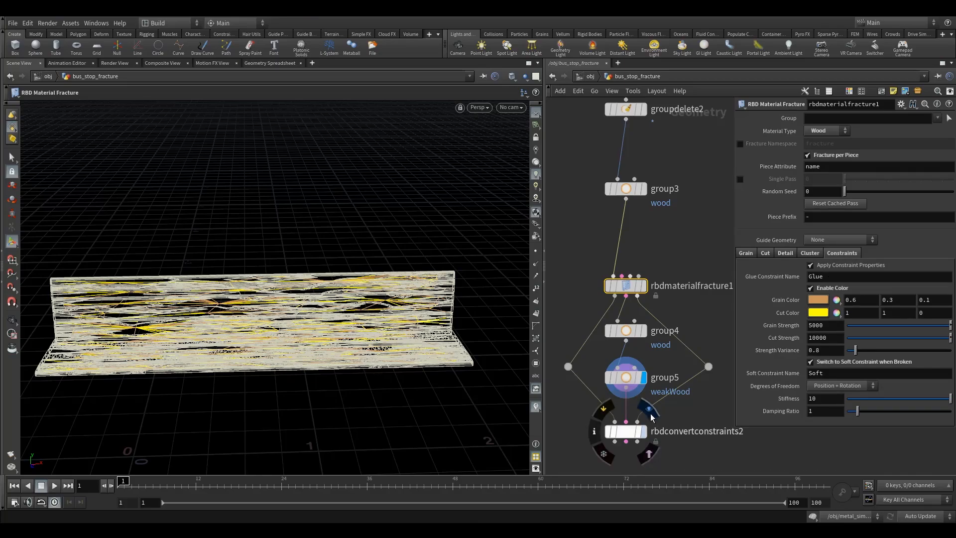
click(650, 417)
drag(682, 408, 602, 451)
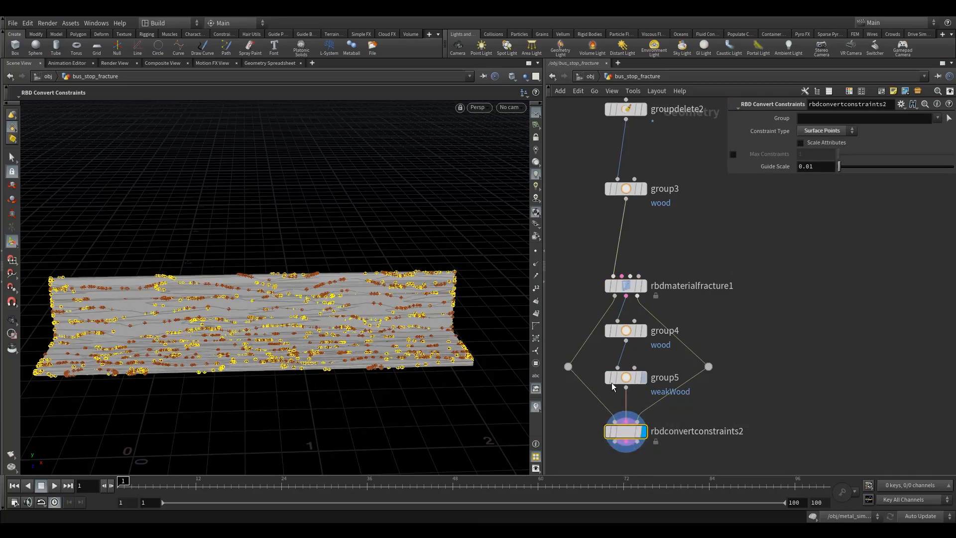
- Add an RBD Pack node wired to all three outputs of rbdconvertconstraints2 and display it
middle_drag(583, 421, 603, 355)
key(Tab)
text(r)
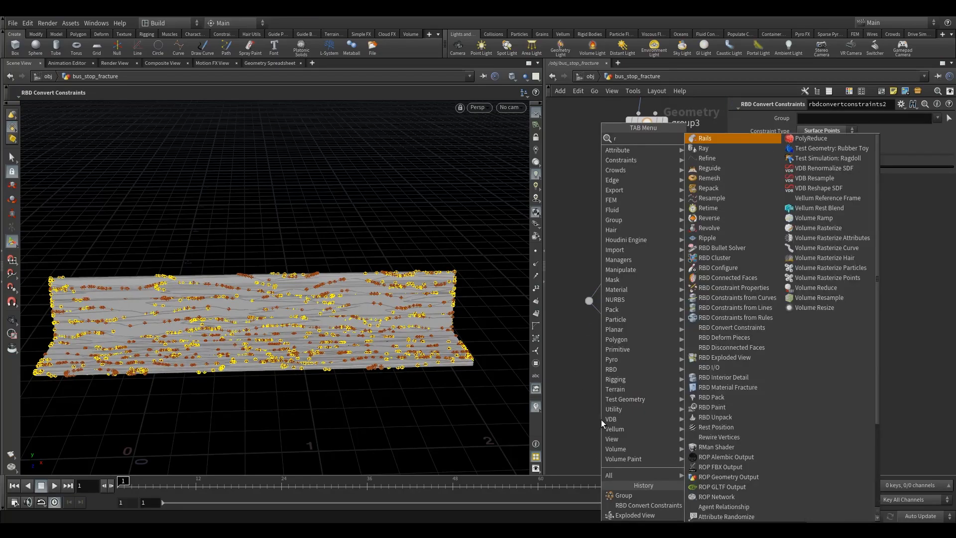
text(bdp)
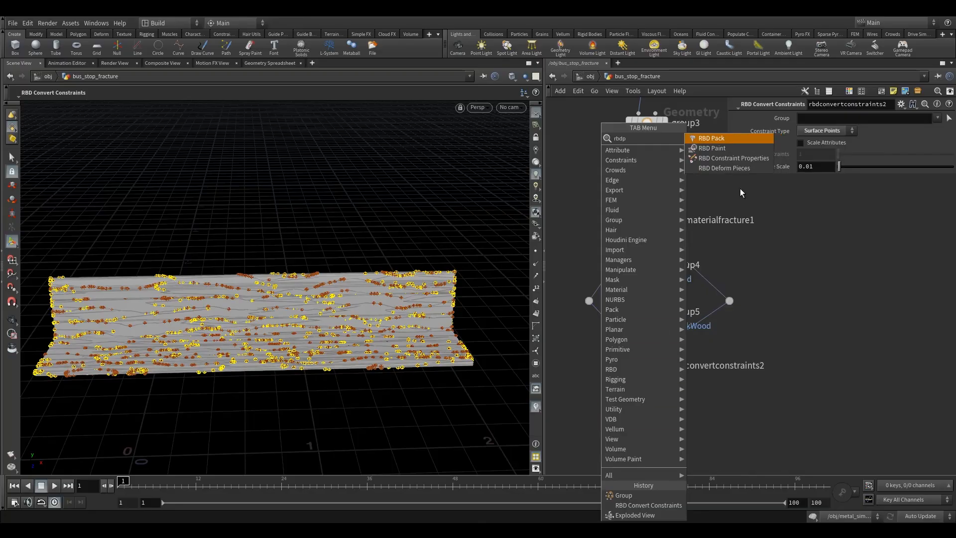
click(719, 140)
click(641, 403)
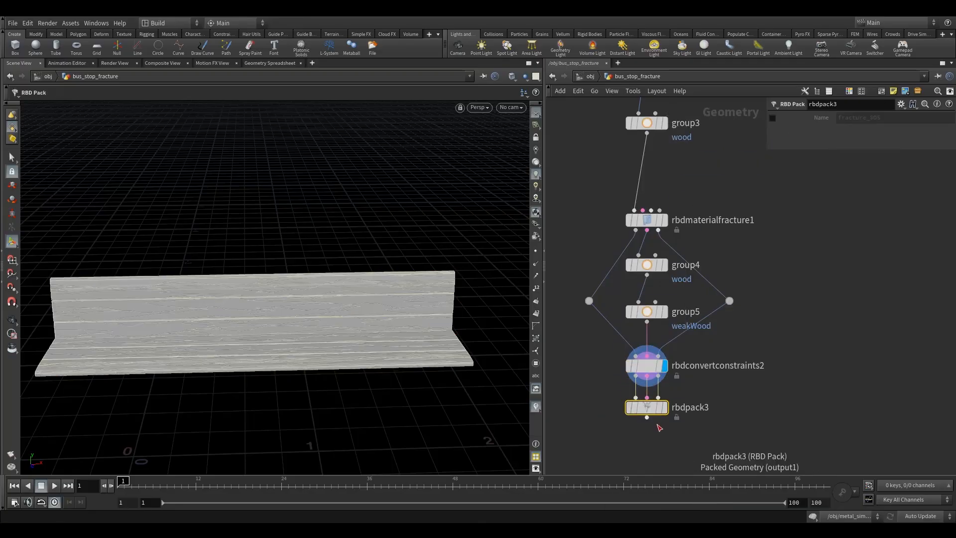
- Add a Null below rbdpack3, rename it OUT_wood and display it
key(Tab)
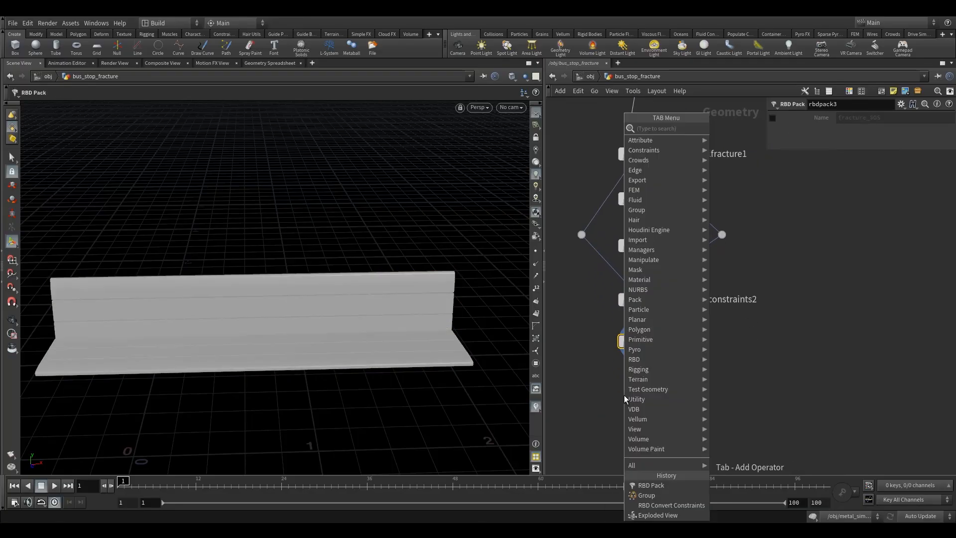
text(nu)
click(726, 128)
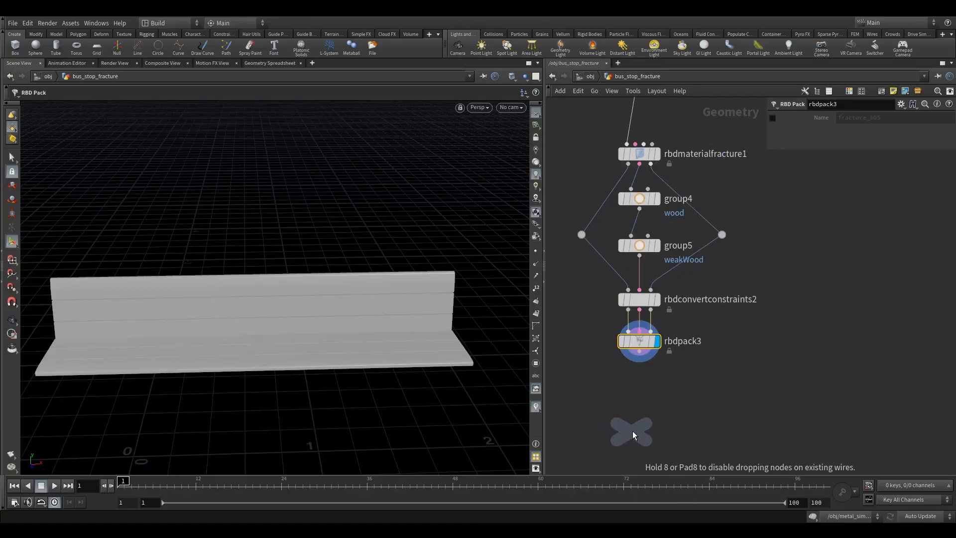
click(639, 404)
double_click(669, 406)
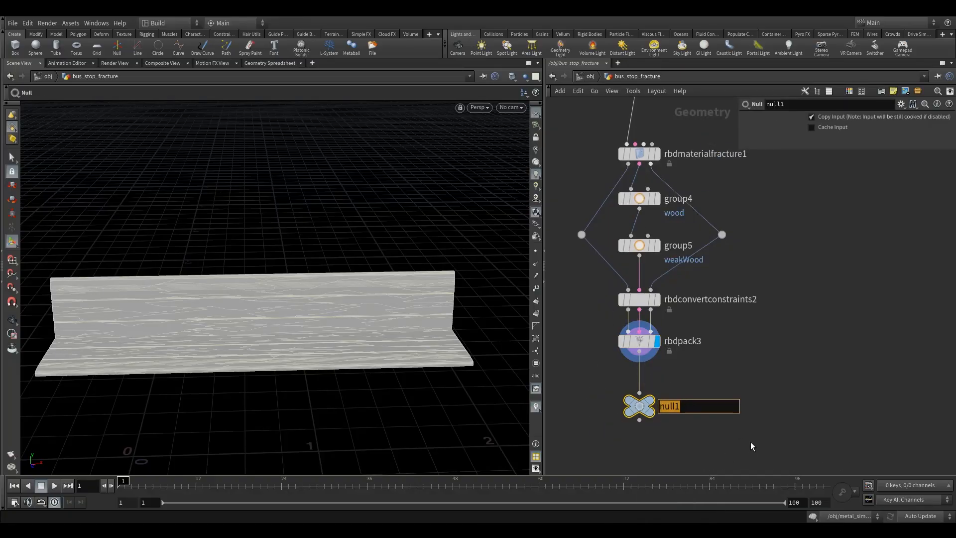
text(OUT_wood)
key(Return)
click(660, 387)
- Insert a Null on the geometry wire from rbdmaterialfracture1 and inspect its point and primitive attributes in the Geometry Spreadsheet
middle_drag(585, 252, 604, 271)
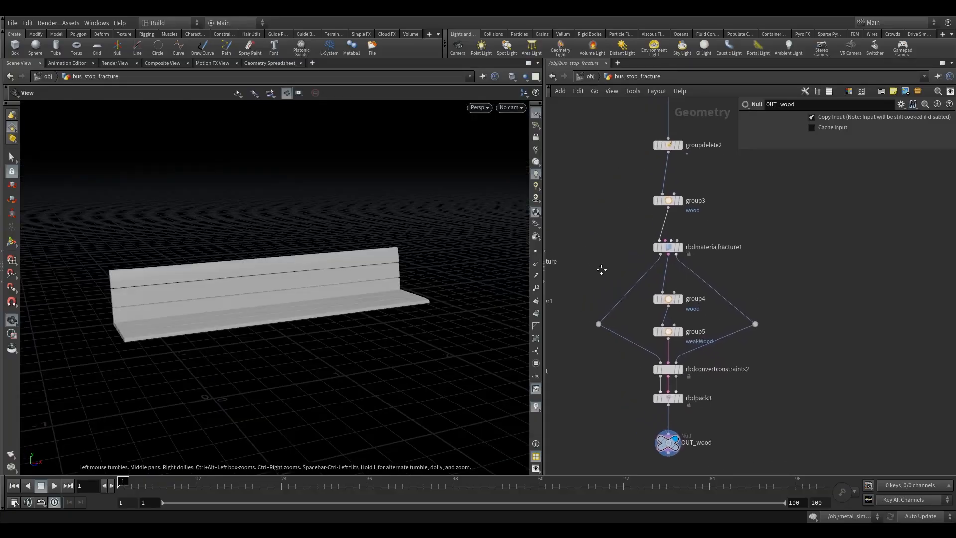
key(Tab)
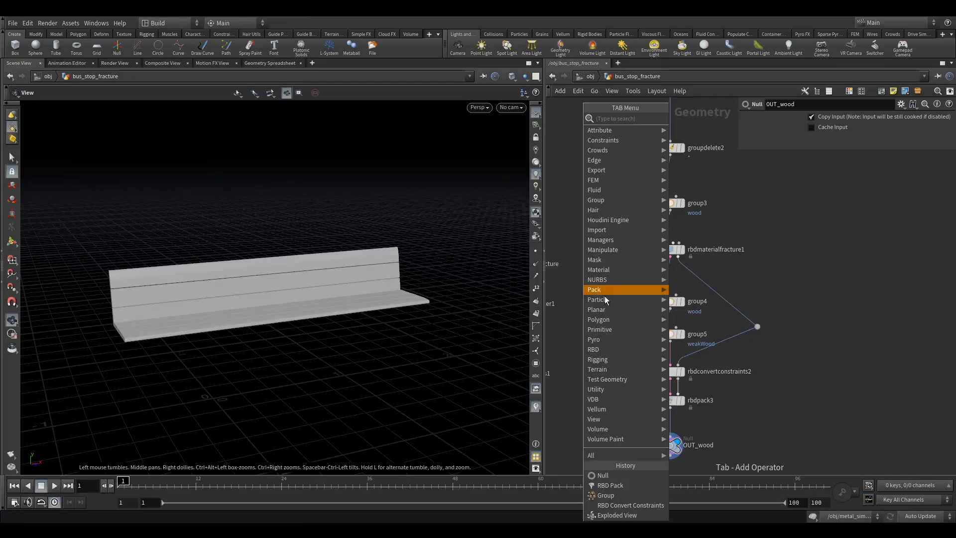
key(Tab)
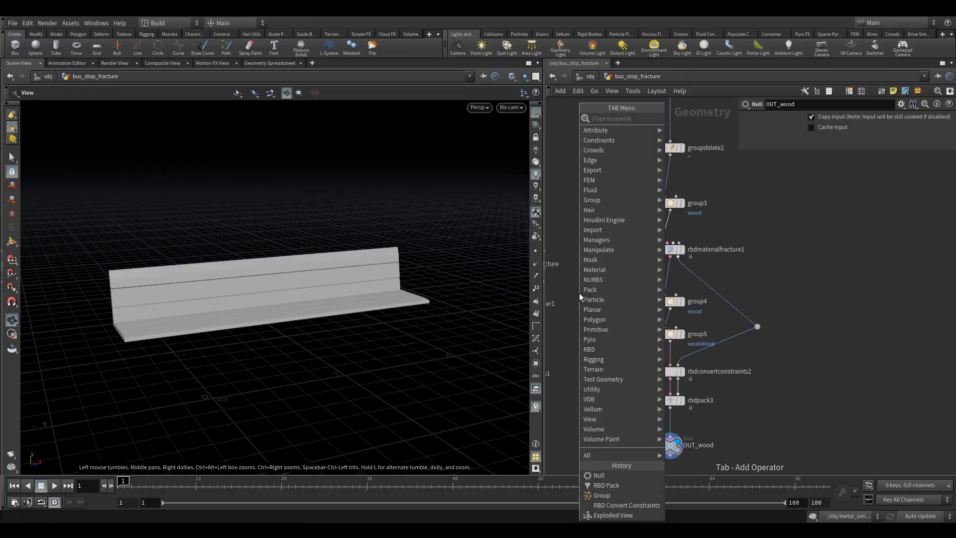
text(null)
key(Return)
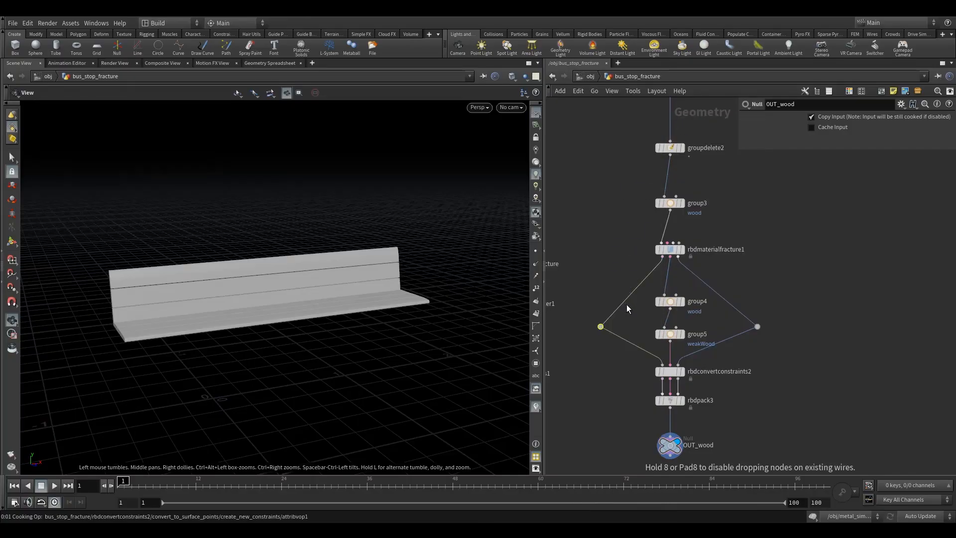
click(608, 301)
click(269, 63)
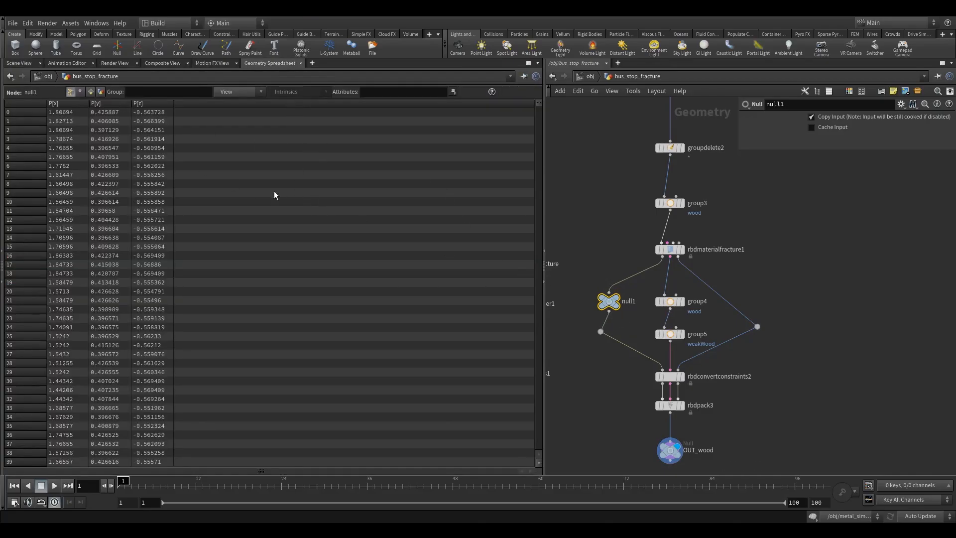
click(91, 92)
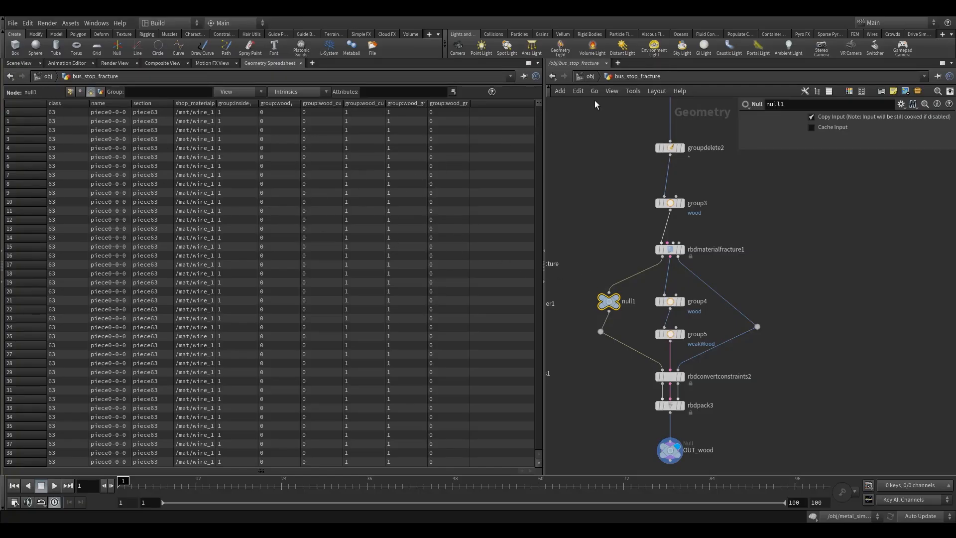
- Copy attribpromote1 from the small metal branch and insert copies on the geometry and proxy wires between rbdmaterialfracture1 and rbdconvertconstraints2
middle_drag(607, 166, 673, 178)
scroll(673, 179, down, 8)
scroll(647, 192, up, 7)
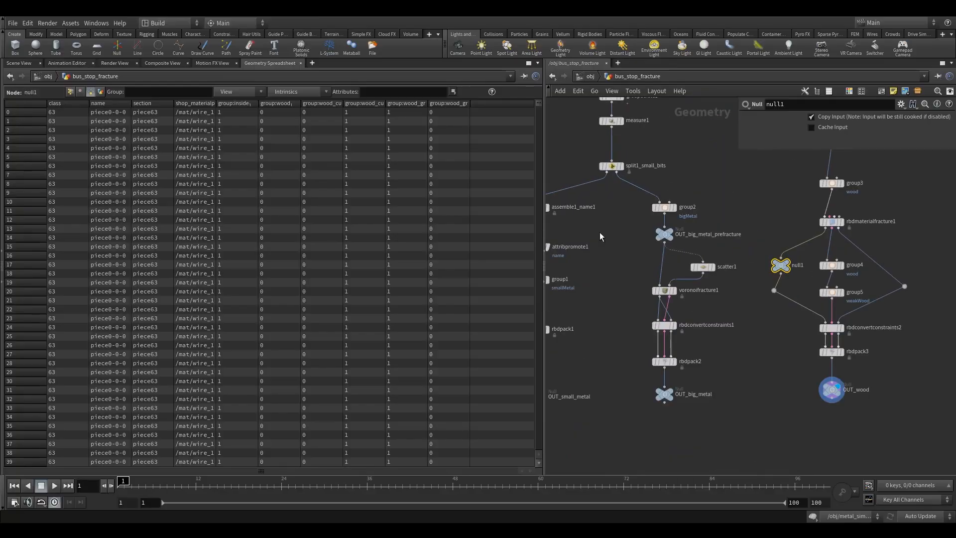
middle_drag(599, 234, 660, 233)
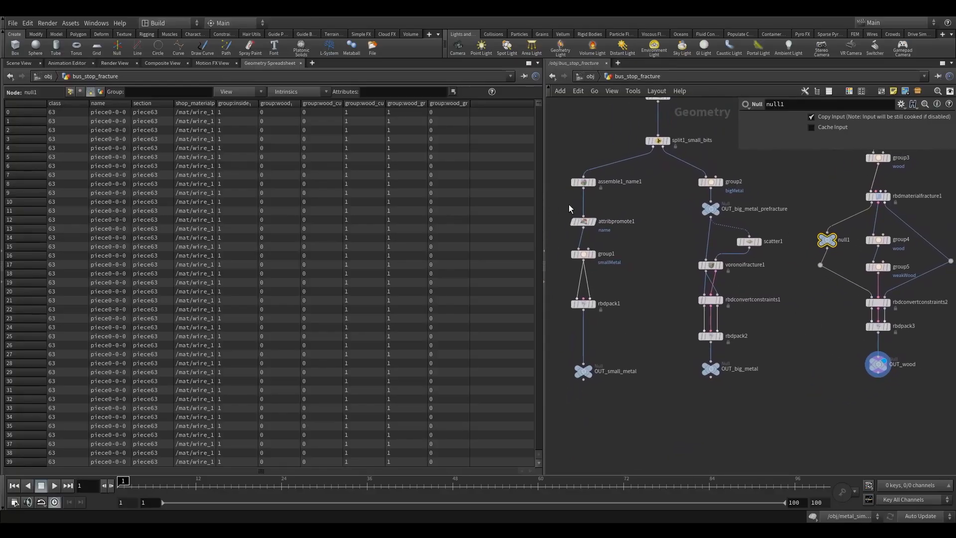
click(583, 222)
scroll(633, 223, down, 3)
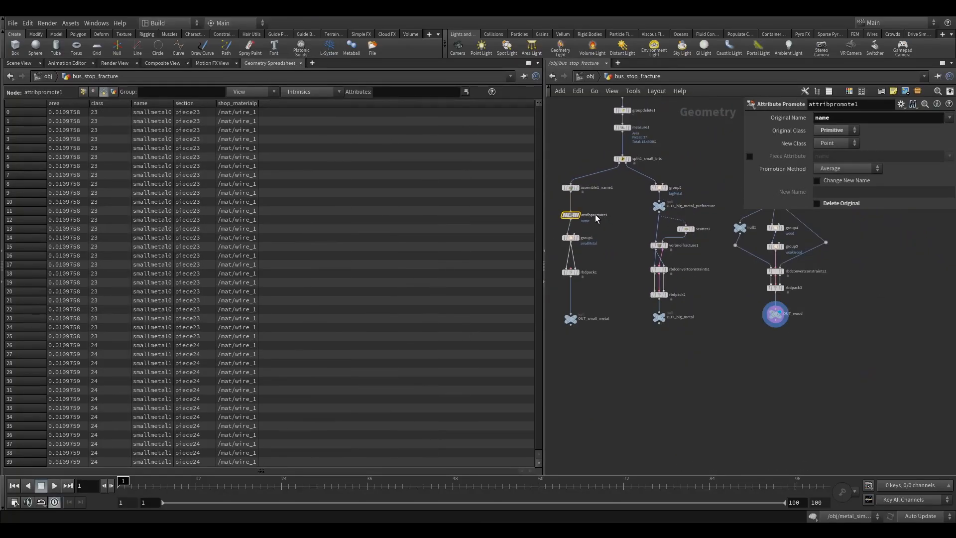
key(ctrl+c)
middle_drag(745, 241, 674, 232)
scroll(675, 231, up, 4)
key(ctrl+v)
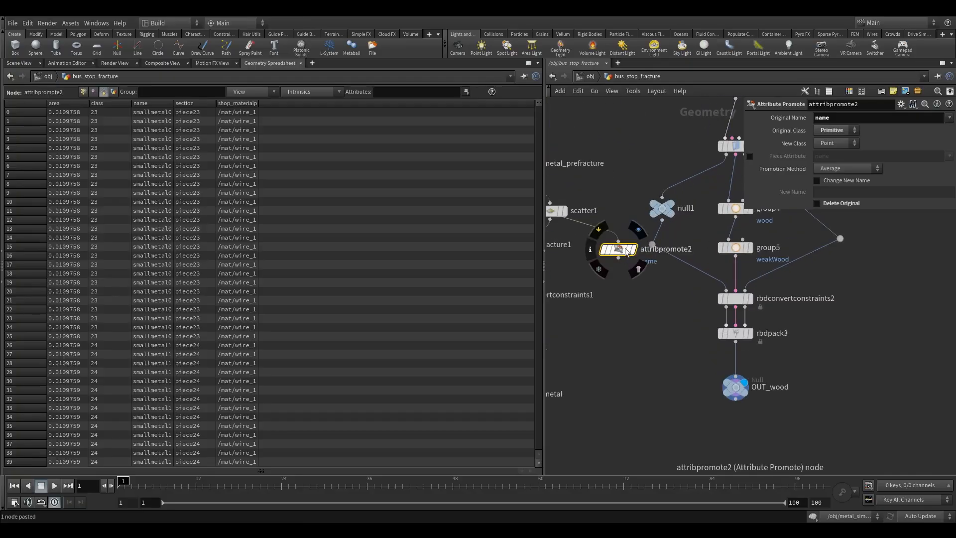
click(656, 251)
alt+drag(656, 251, 843, 264)
middle_drag(676, 226, 672, 257)
- Delete null1 and the wire dots on the geometry and proxy branches, and tidy attribpromote3's position level with group5
click(646, 238)
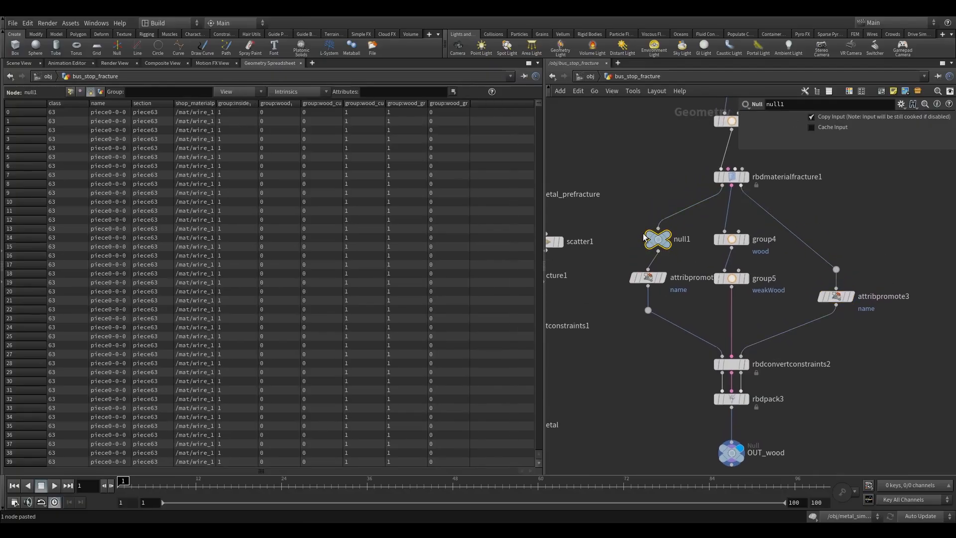
key(Delete)
drag(629, 302, 649, 317)
key(Delete)
key(Delete)
drag(813, 256, 836, 278)
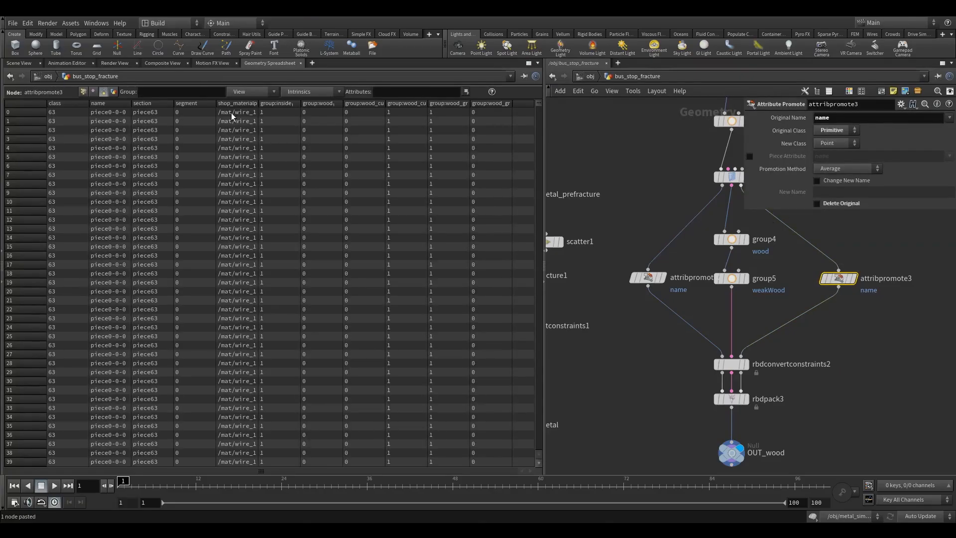
- Check the point attributes of attribpromote3 and attribpromote2, and move attribpromote2 clear of group5
click(83, 91)
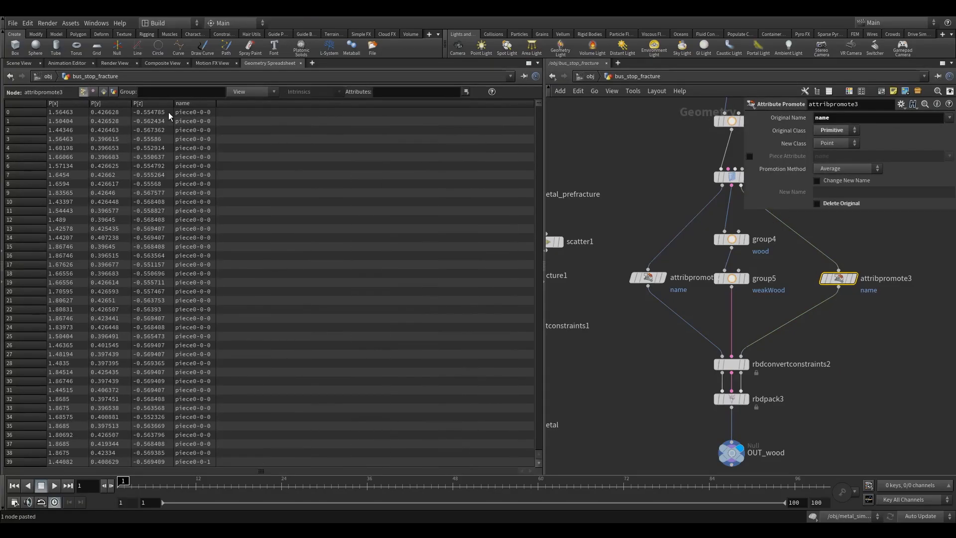
click(648, 278)
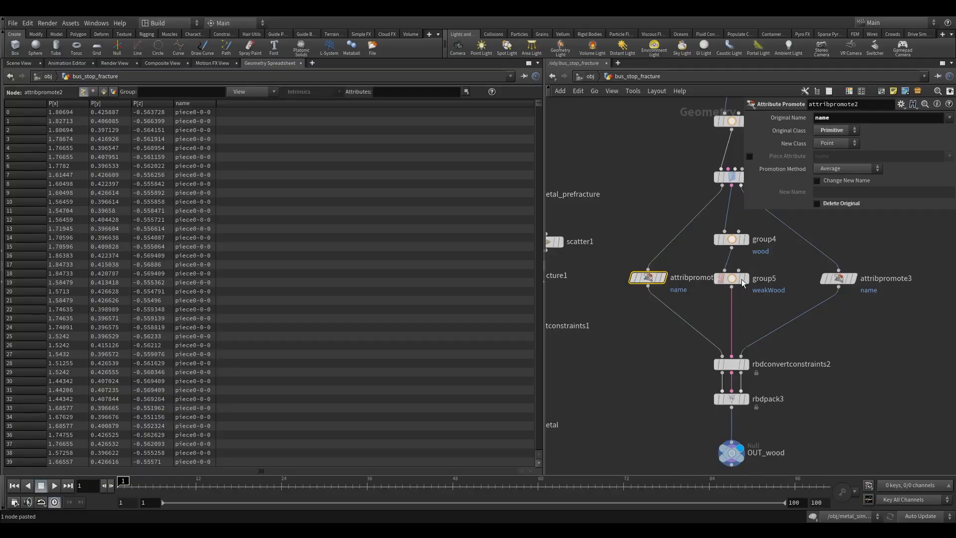
drag(663, 278, 640, 279)
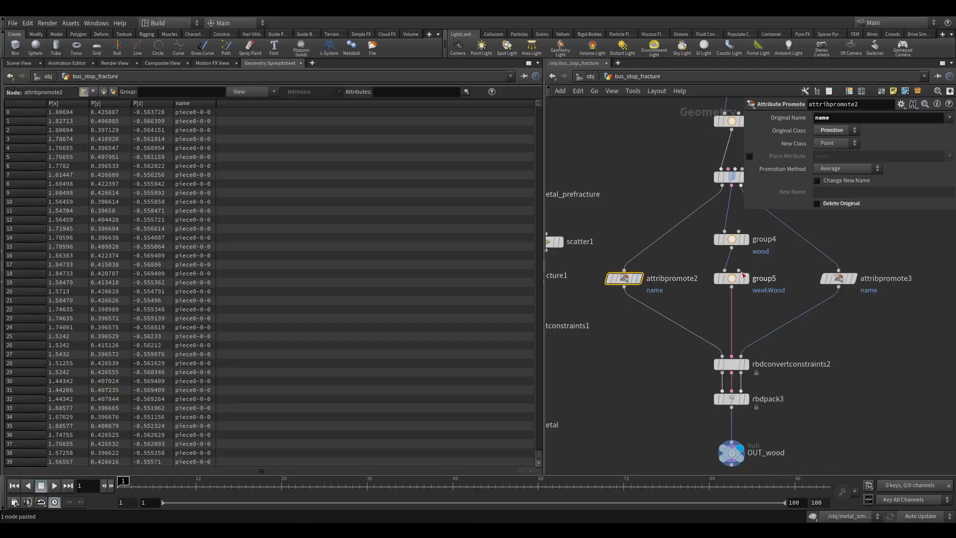
drag(670, 203, 671, 204)
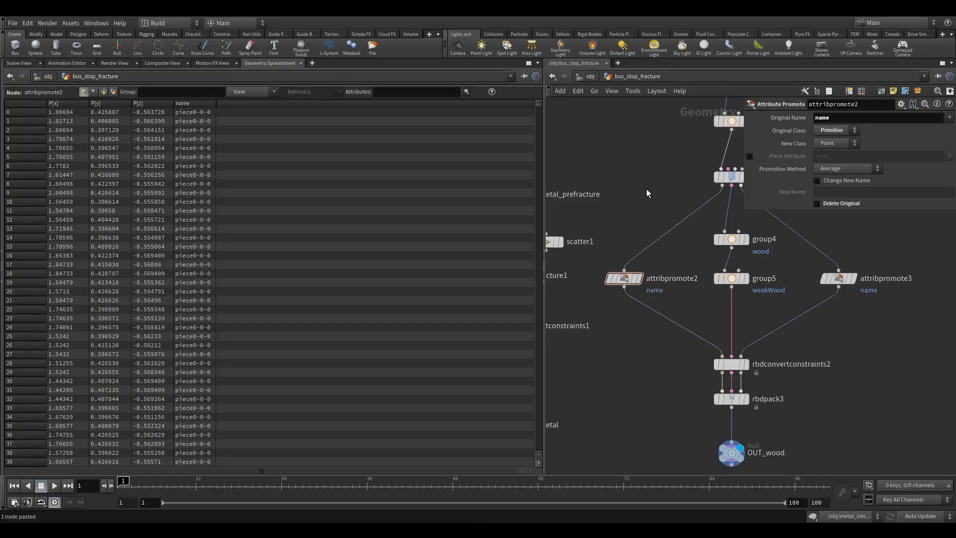